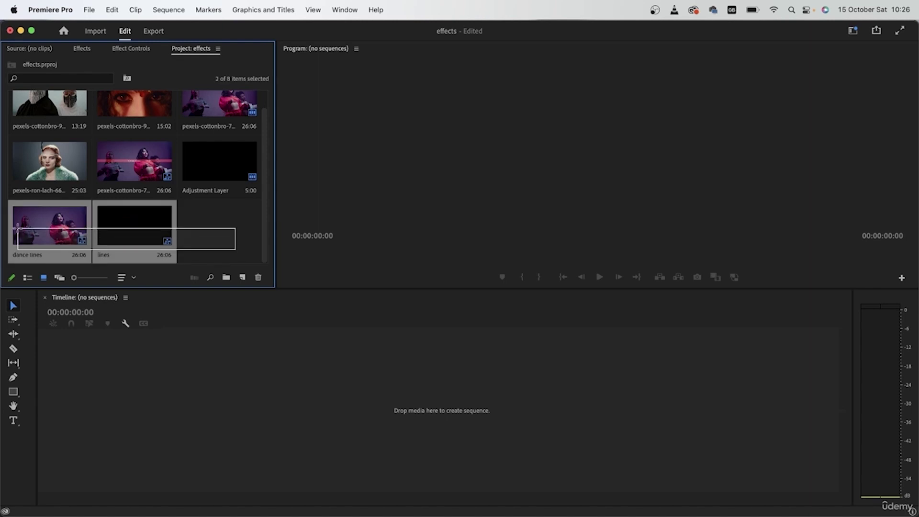
Step: Hide the unused items in the project bin, including dance lines, lines and Adjustment Layer, keeping only the 13:19, 15:02 and 25:03 clips
left_click_drag(178, 206, 151, 171)
left_click(193, 234)
left_click_drag(211, 234, 48, 219)
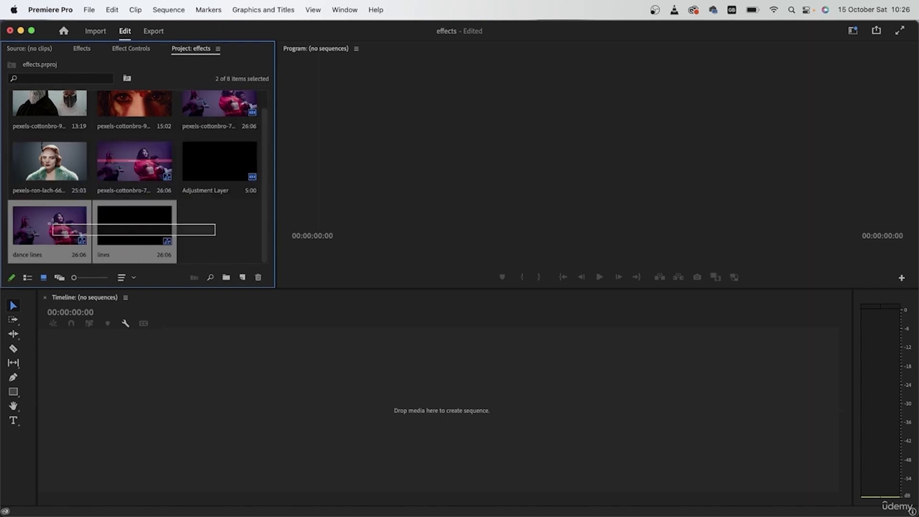
left_click(216, 170, "super")
left_click(126, 166, "super")
right_click(149, 168)
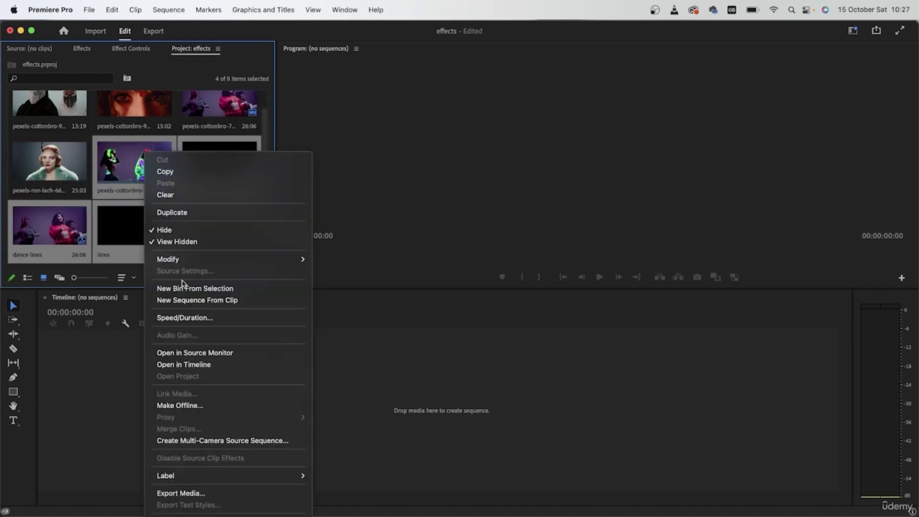
left_click(190, 230)
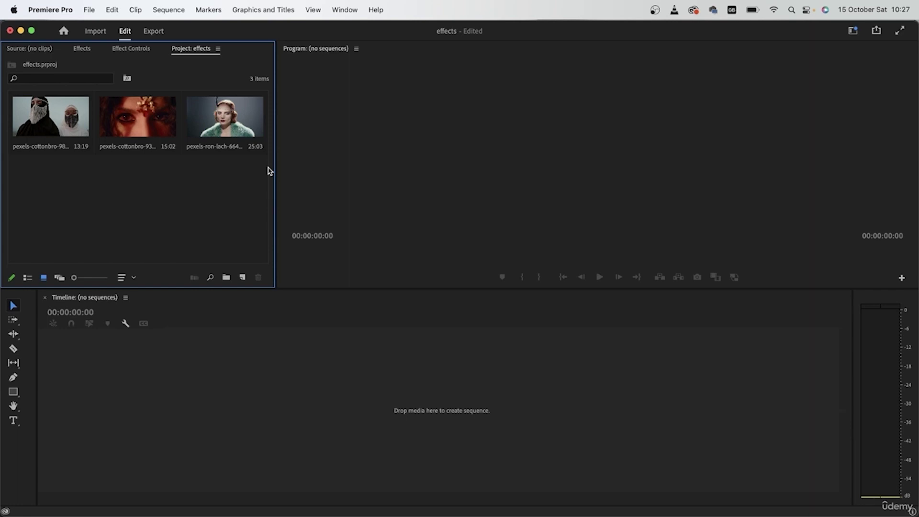
Step: Create a new sequence from the 13:19 clip of the two veiled figures and skim through it
left_click(57, 115)
left_click_drag(66, 118, 94, 411)
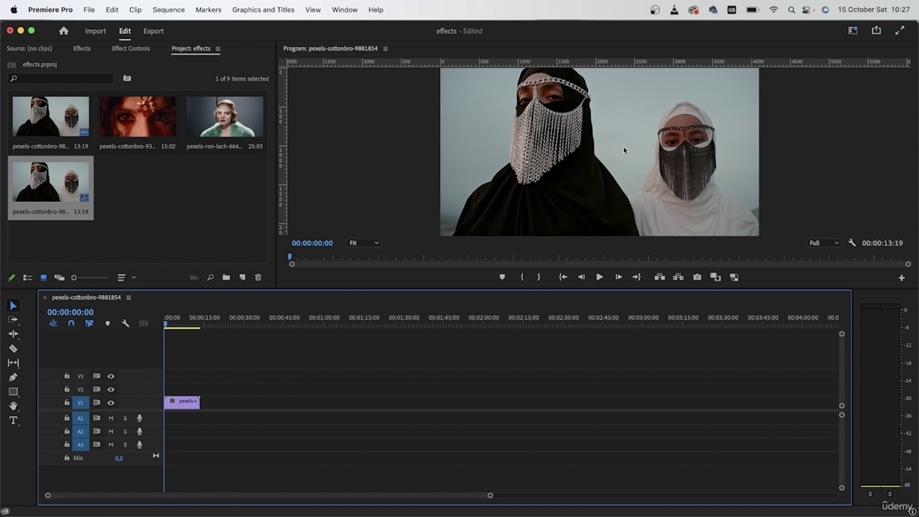
left_click_drag(174, 318, 186, 343)
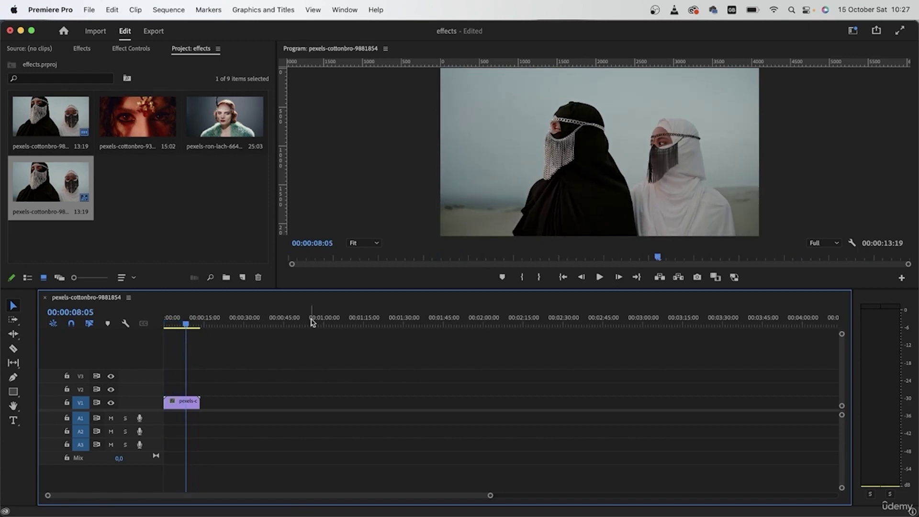
Step: Duplicate the V1 clip directly above itself on V2 and park the playhead at 00:00:05:00
left_click(176, 407)
left_click_drag(176, 407, 177, 390)
mouse_move(192, 321)
left_mouse_down()
mouse_move(168, 320)
mouse_move(177, 320)
left_mouse_up()
left_click(186, 393)
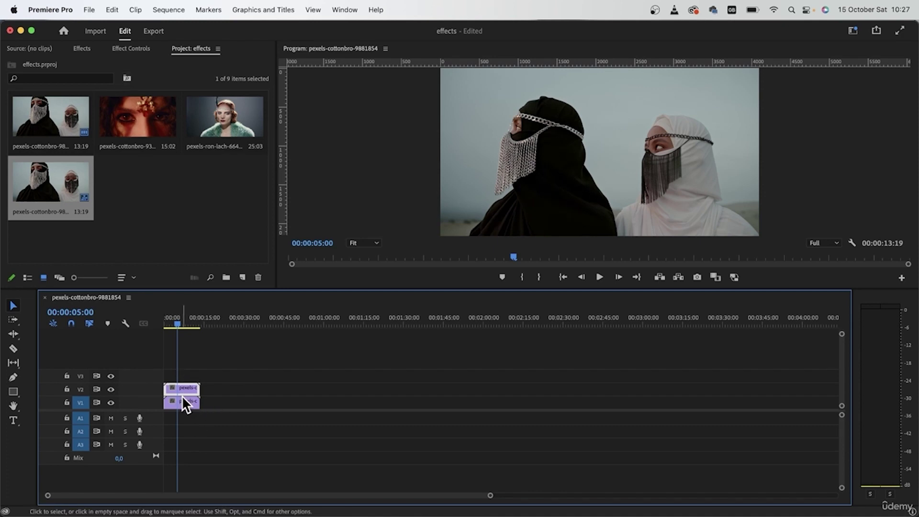
Step: Find the Fast Blur effect and apply it to the duplicate clip on V2
left_click(80, 50)
left_click(106, 64)
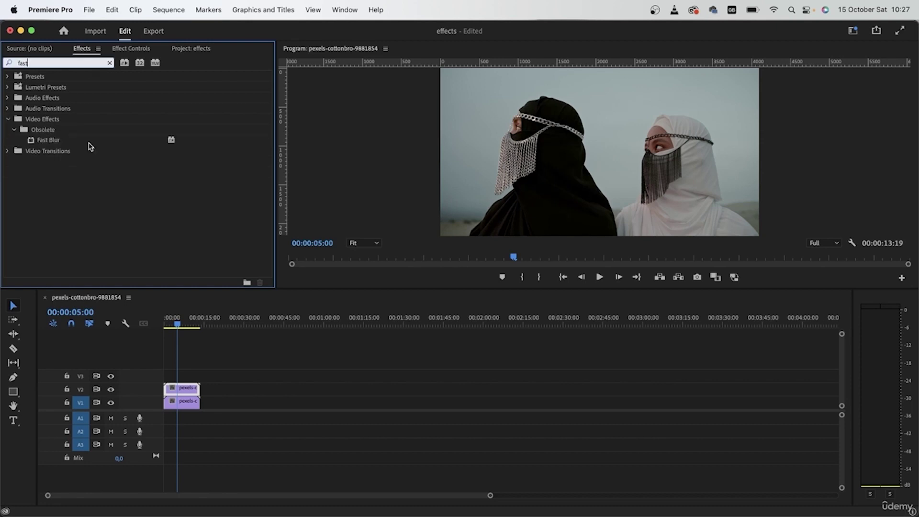
left_click_drag(57, 140, 187, 389)
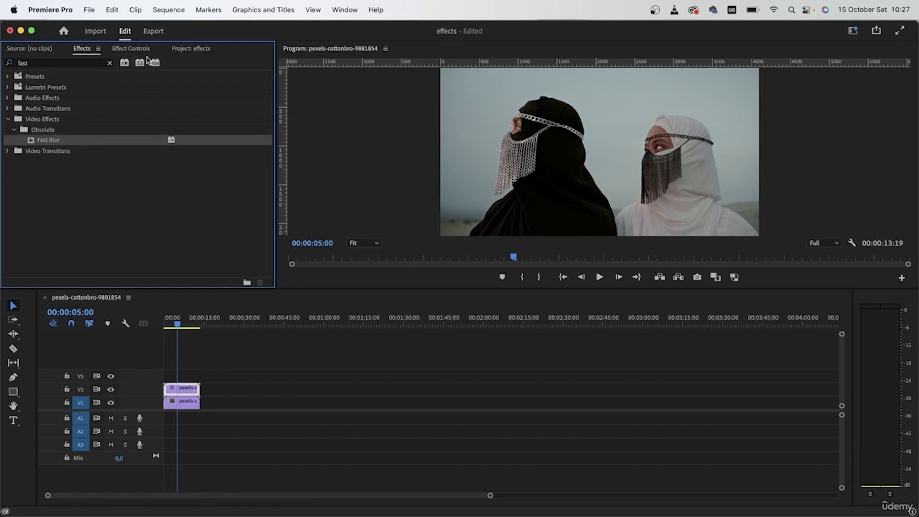
Step: Set the V2 clip's blend mode to Lighten and its Fast Blur to blurriness 30 with Repeat Edge Pixels enabled
left_click(135, 50)
left_click(74, 203)
mouse_move(73, 181)
left_mouse_down()
mouse_move(92, 181)
mouse_move(80, 181)
left_mouse_up()
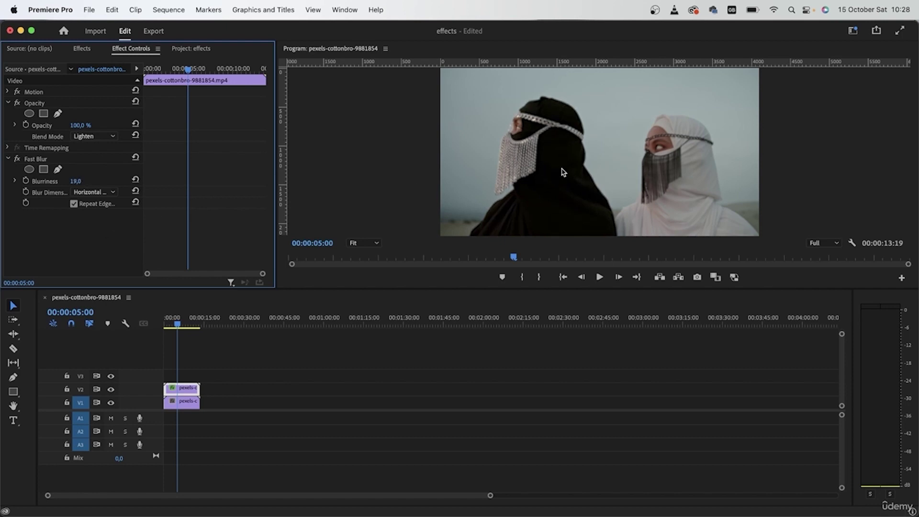
left_click_drag(75, 181, 108, 181)
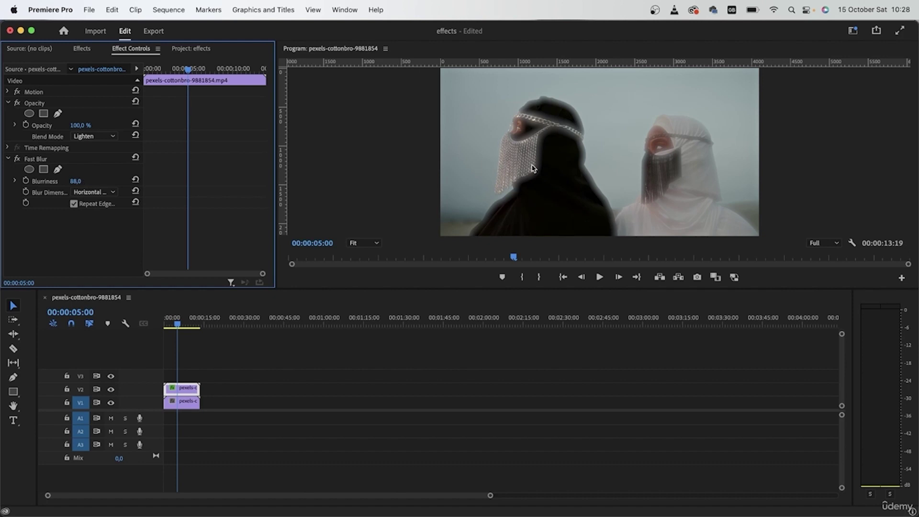
left_click_drag(75, 181, 48, 181)
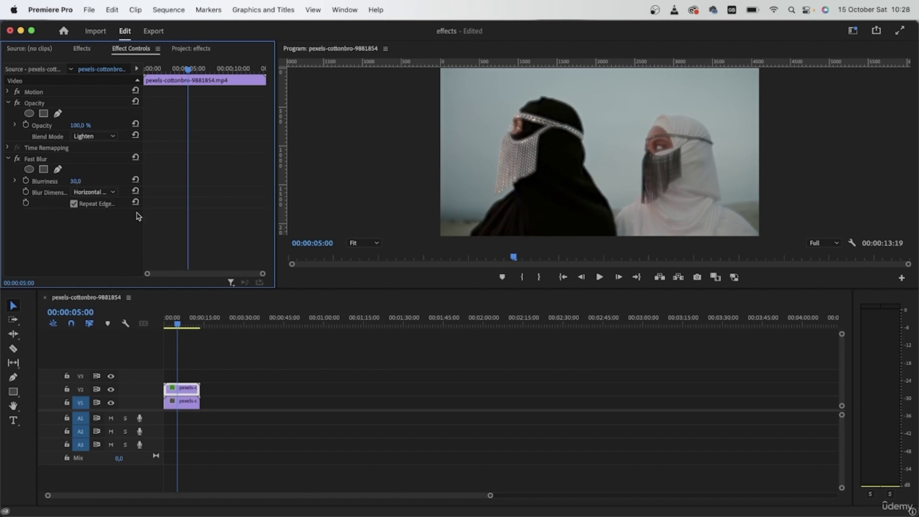
Step: Play the sequence from the start and compare the picture with the V2 track output off and on
left_click(187, 324)
left_click_drag(187, 324, 158, 321)
key("space")
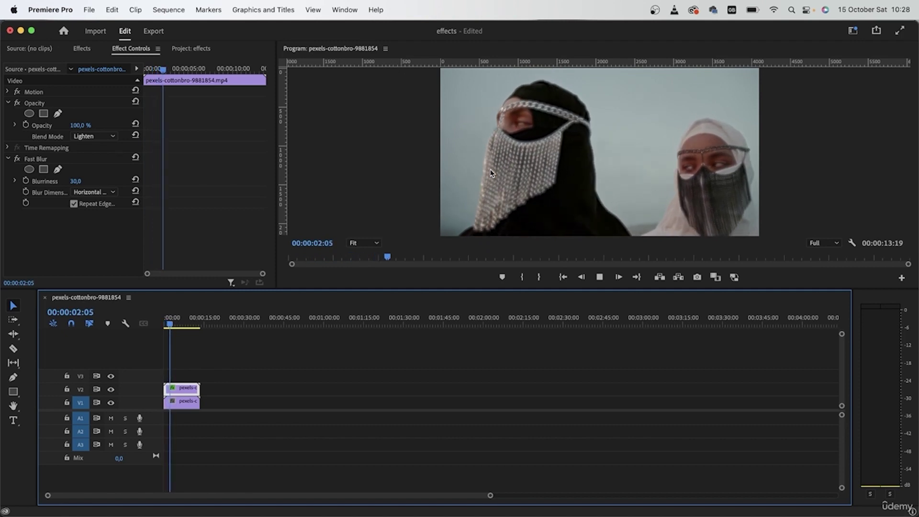
key("space")
left_click(111, 389)
left_click(110, 389)
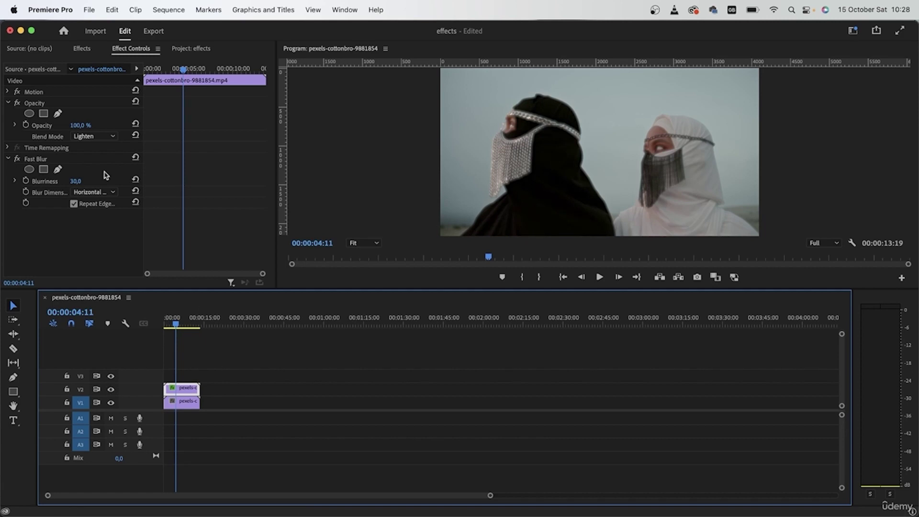
Step: Set the Fast Blur blurriness on the V2 clip to 14 and compare the picture with V2 output off and on
left_click(75, 181)
type("13")
key("Return")
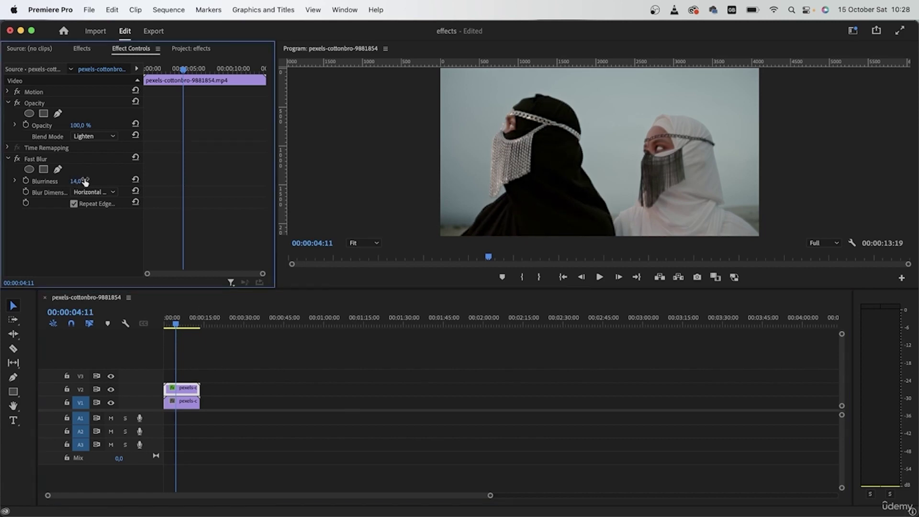
left_click(110, 390)
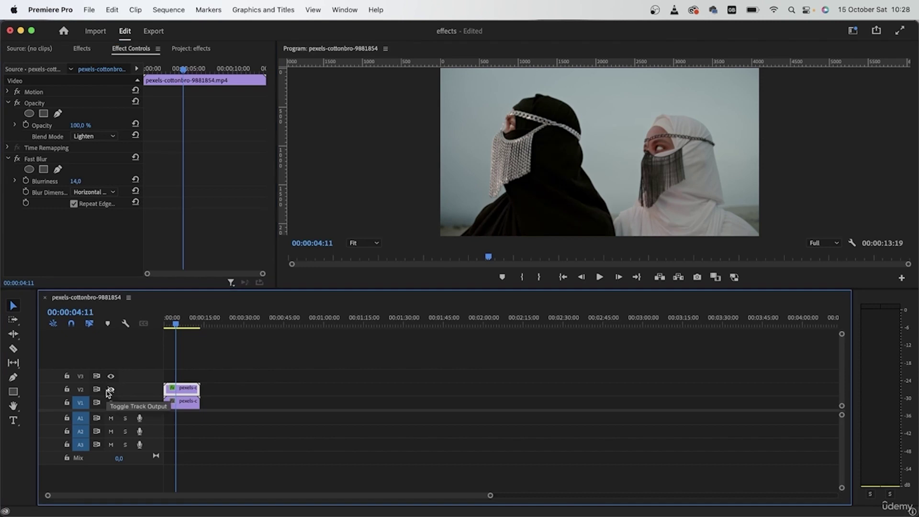
left_click(111, 391)
left_click(112, 391)
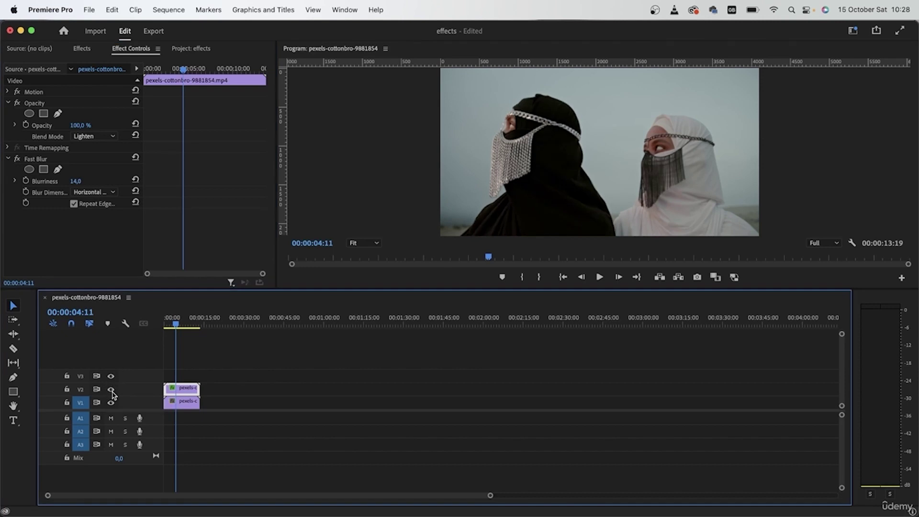
left_click(111, 391)
left_click(112, 391)
Step: Duplicate the Fast Blur effect on the V2 clip so that it is applied twice
left_click(8, 158)
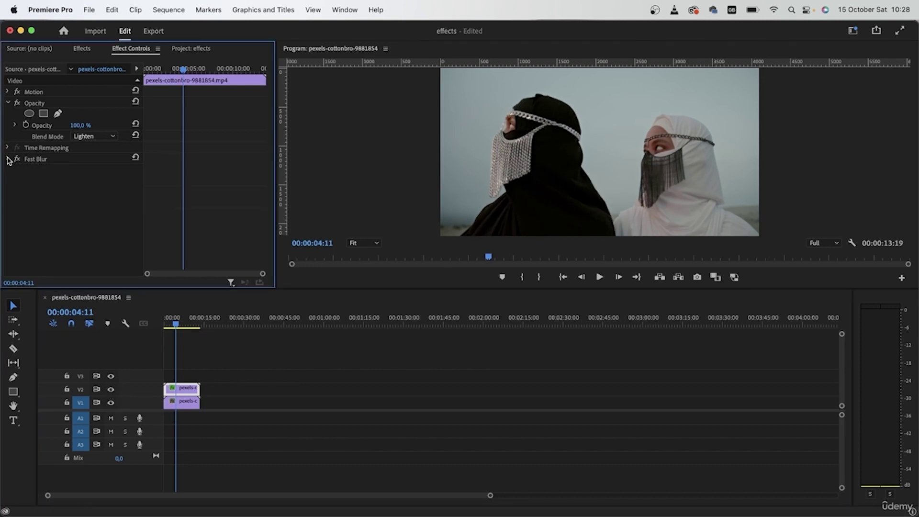
left_click(36, 162)
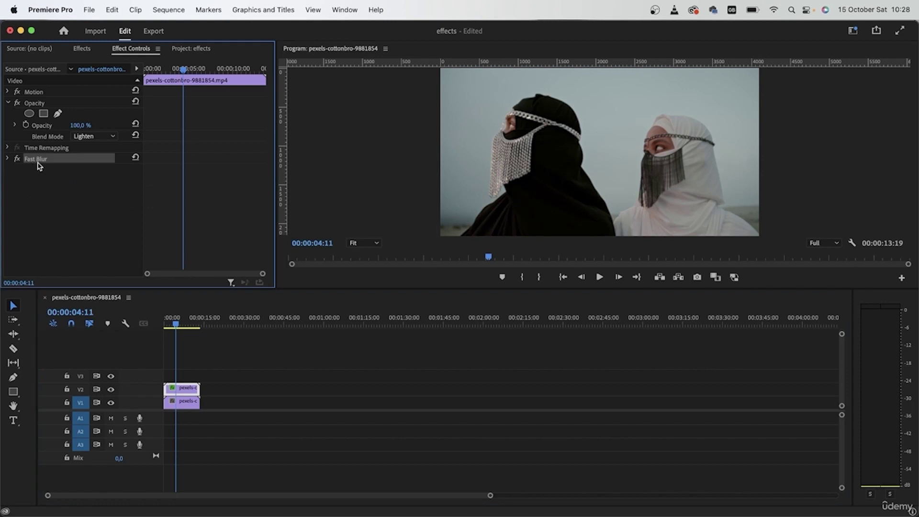
left_click(38, 196)
key("super+v")
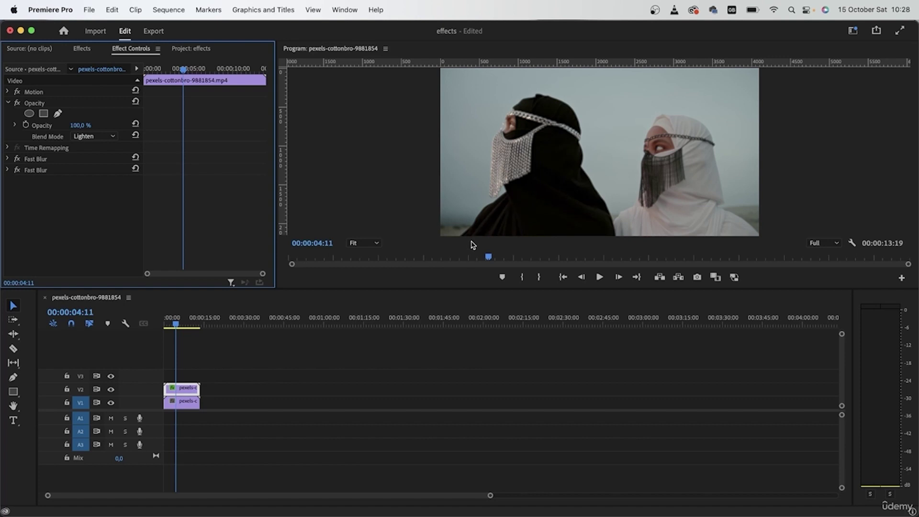
Step: Maximize the program monitor, play the softened footage from the start to inspect the glow, and restore the layout
left_click(415, 249)
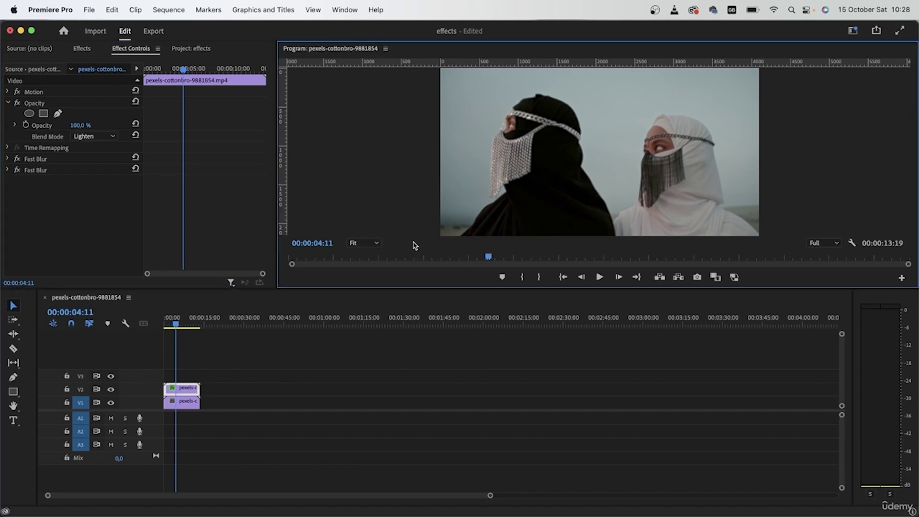
key("grave")
key("space")
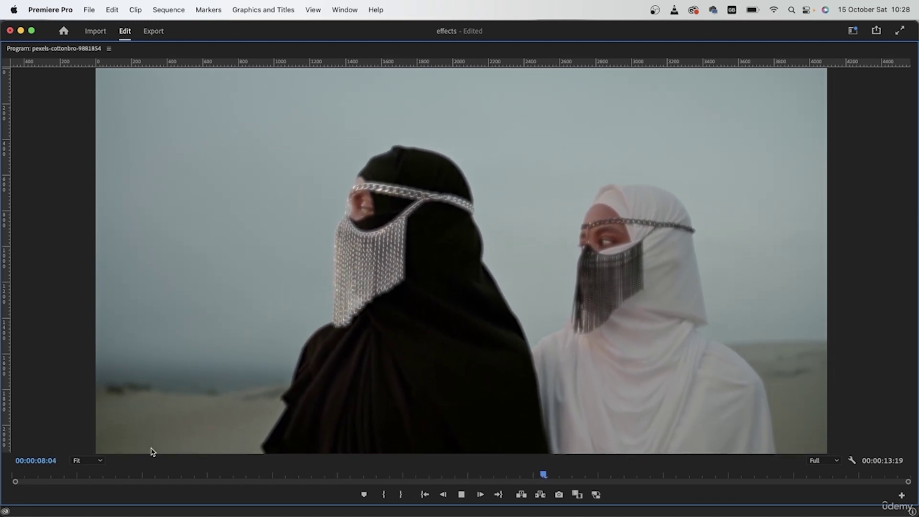
left_click_drag(72, 475, 11, 475)
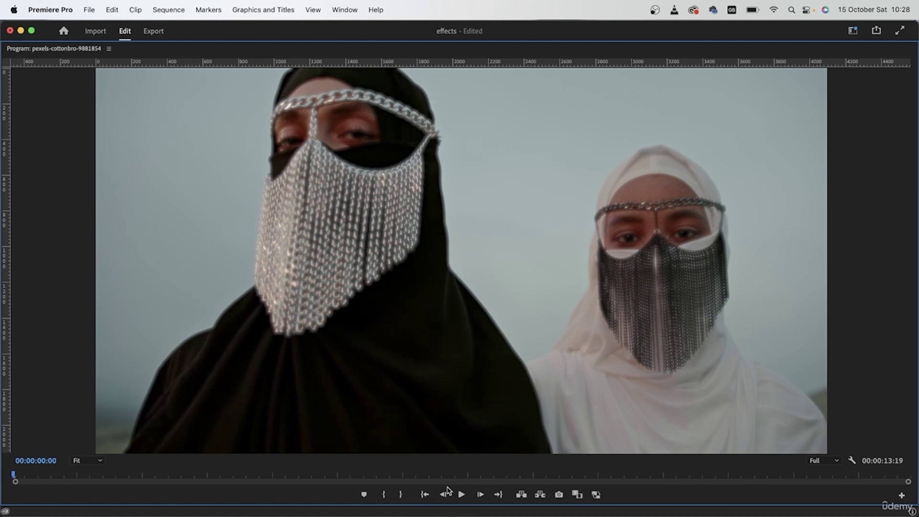
left_click(460, 496)
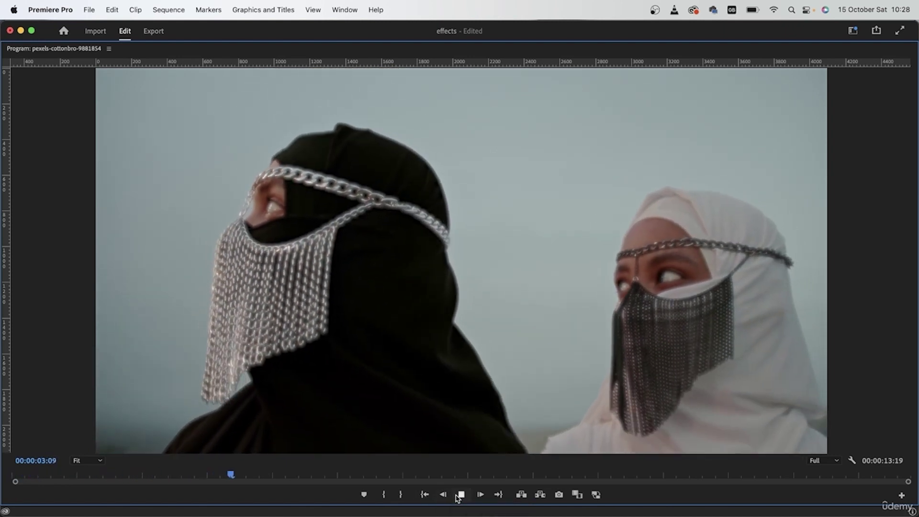
left_click(460, 496)
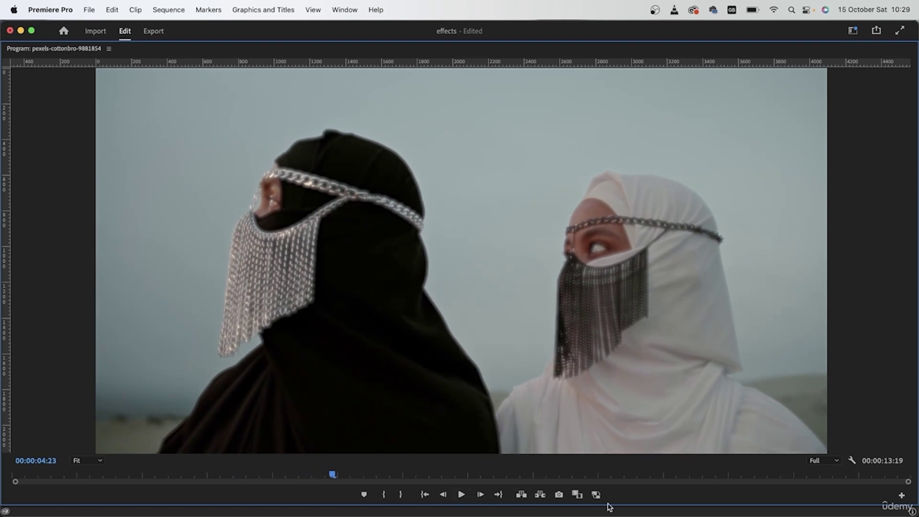
key("grave")
Step: Switch to the Lumetri full workspace and close the panel of the other open project, Premiere
left_click(221, 407)
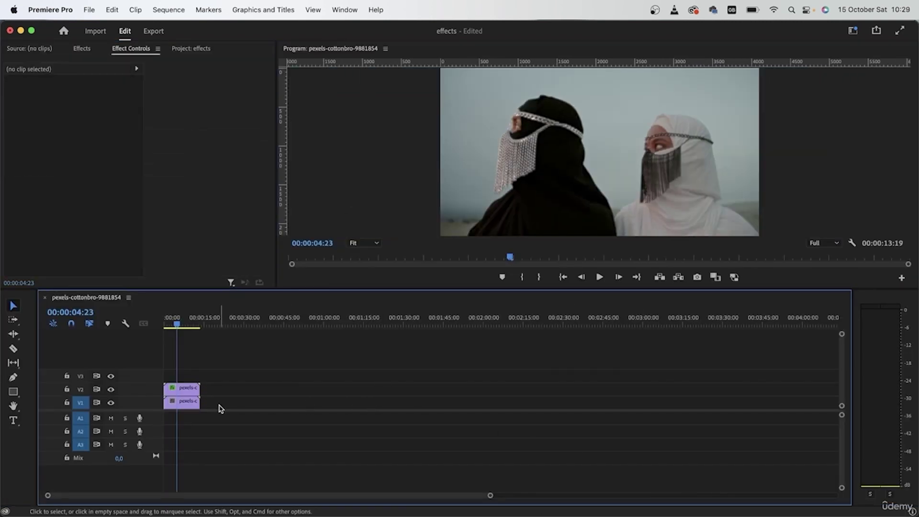
left_click_drag(229, 422, 165, 371)
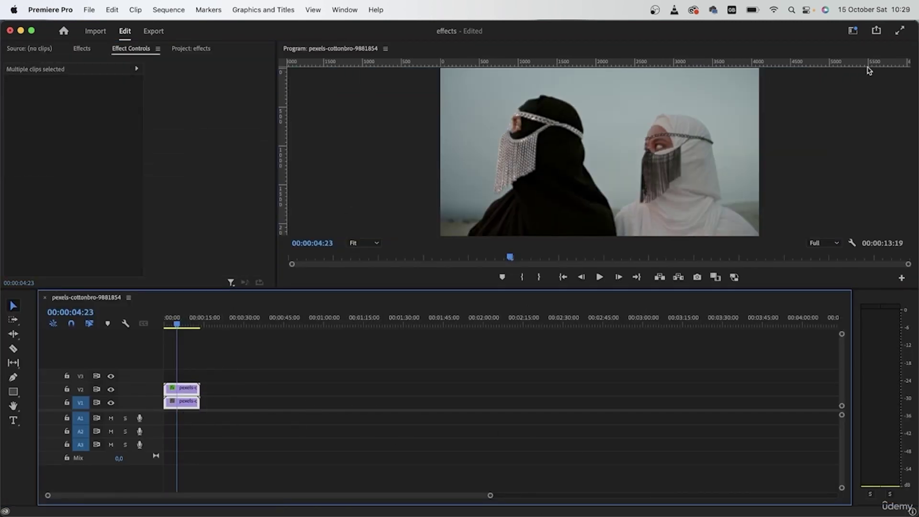
left_click(854, 30)
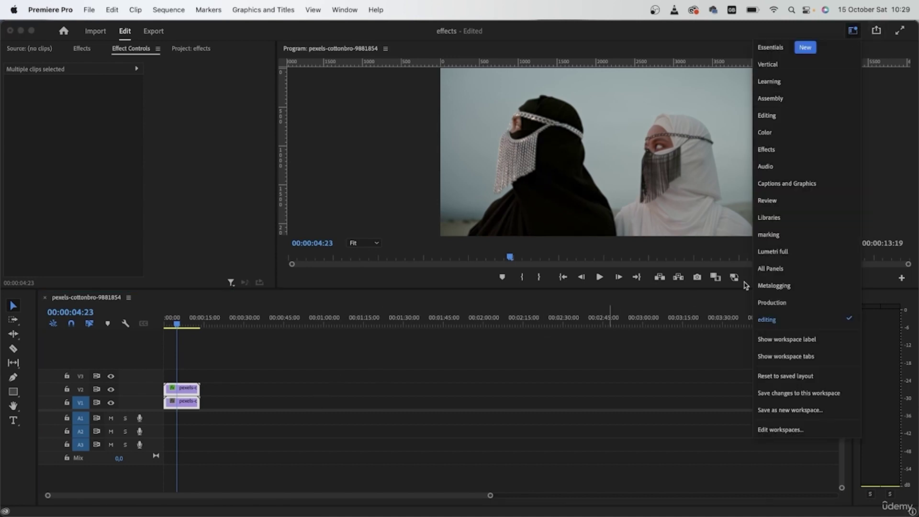
left_click(784, 250)
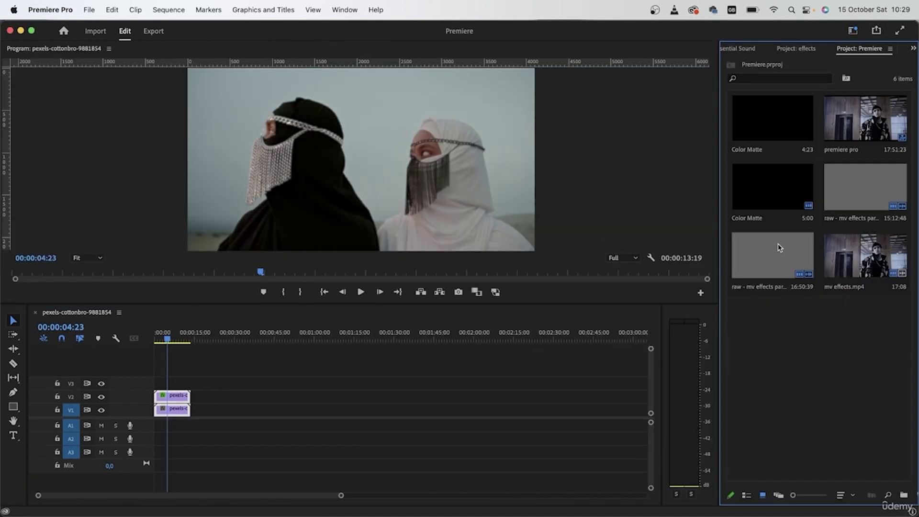
left_click(890, 49)
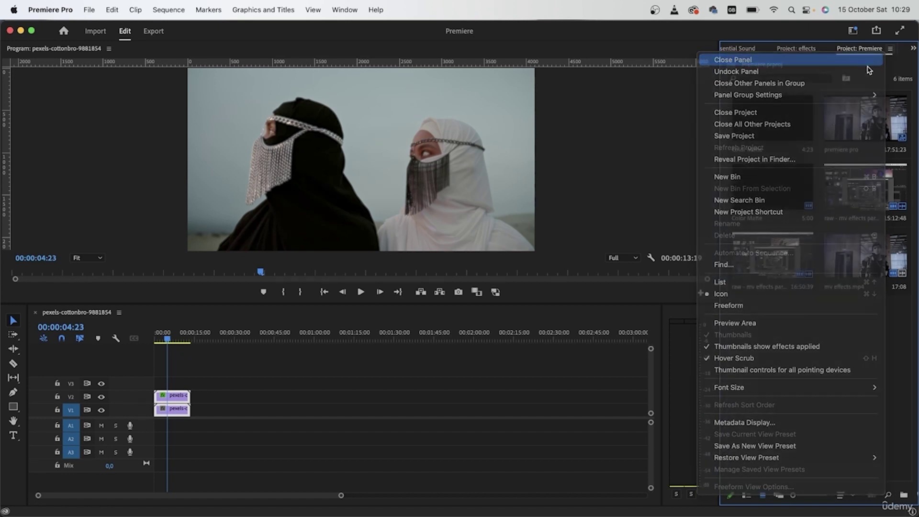
left_click(885, 59)
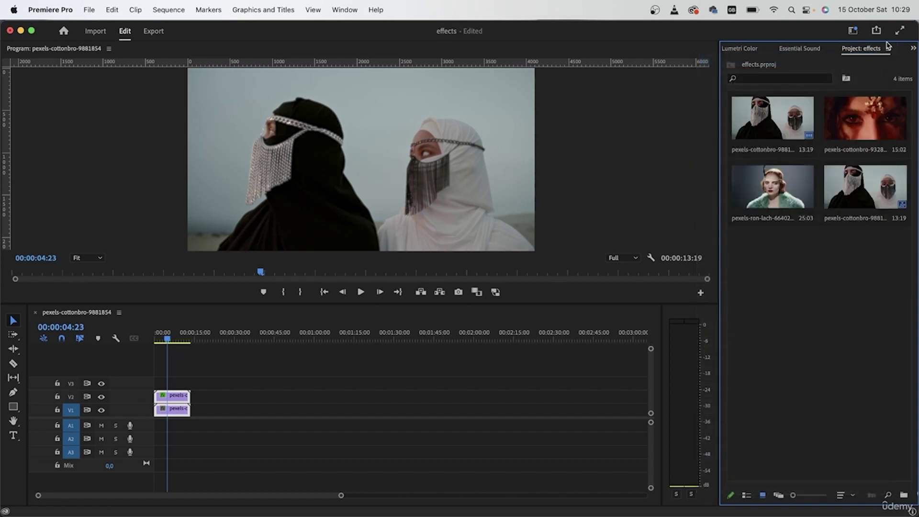
Step: Lower the V2 clip's saturation in Lumetri Color's Creative adjustments and return the playhead to the start of the sequence
left_click(740, 48)
left_click(295, 439)
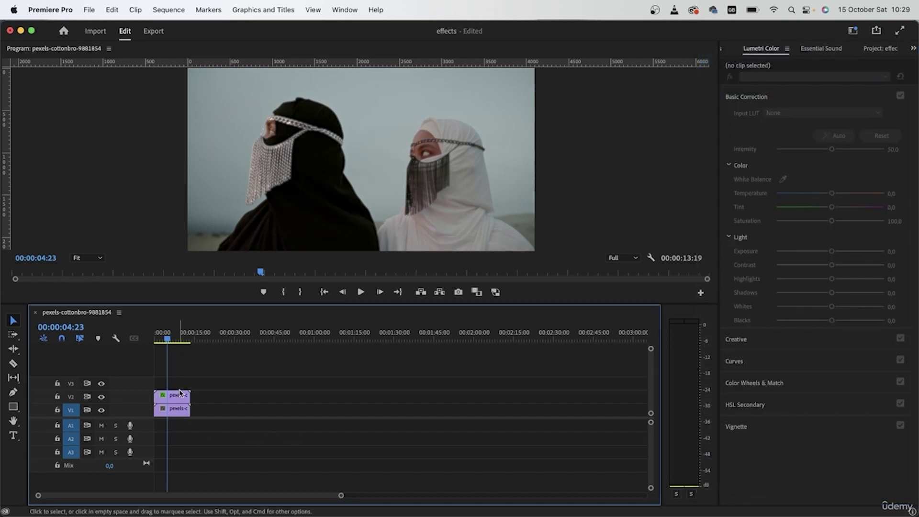
left_click(167, 400)
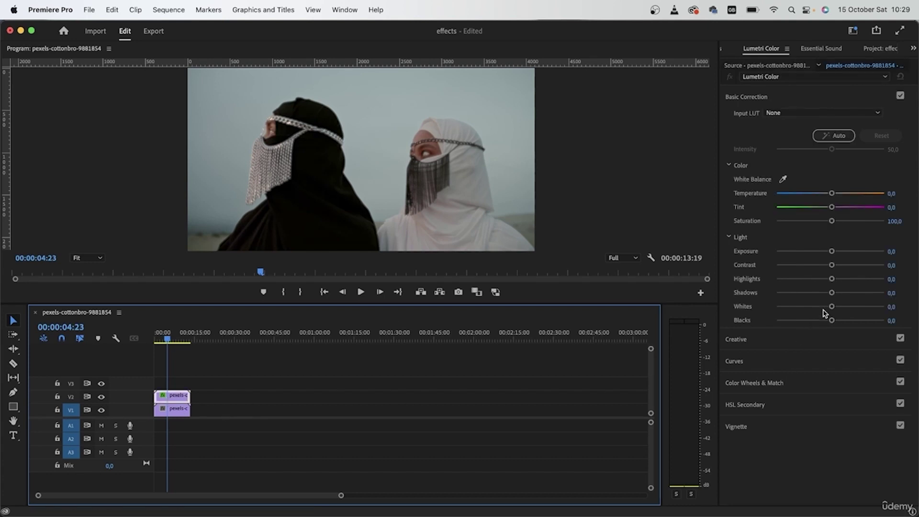
left_click(775, 341)
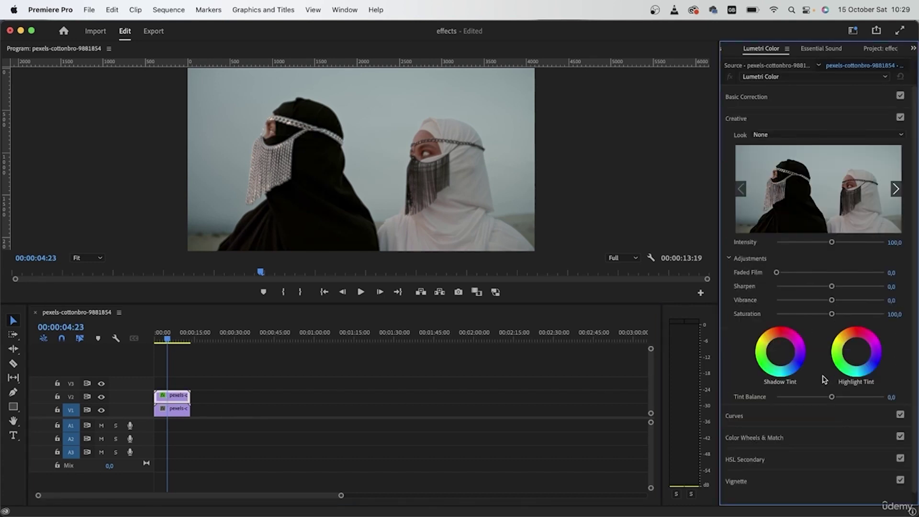
left_click_drag(824, 315, 747, 316)
left_click(180, 410)
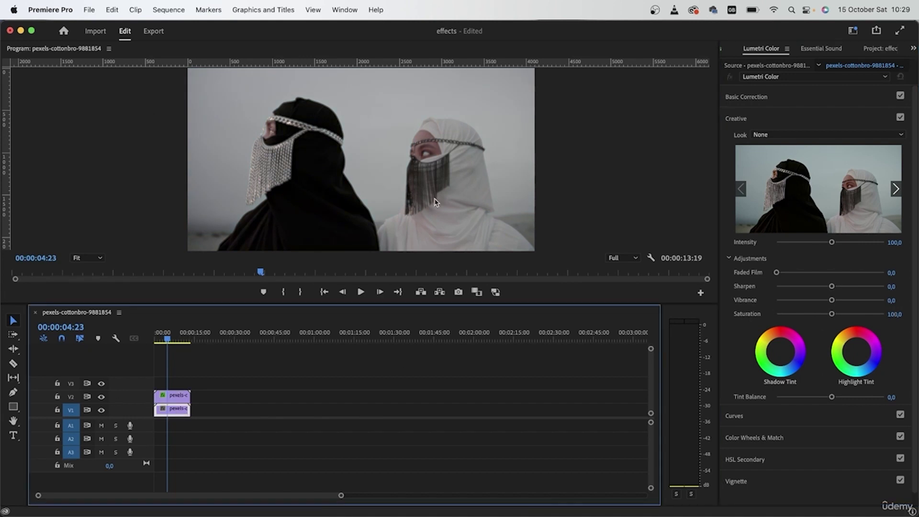
mouse_move(167, 339)
left_mouse_down()
mouse_move(181, 341)
mouse_move(152, 343)
left_mouse_up()
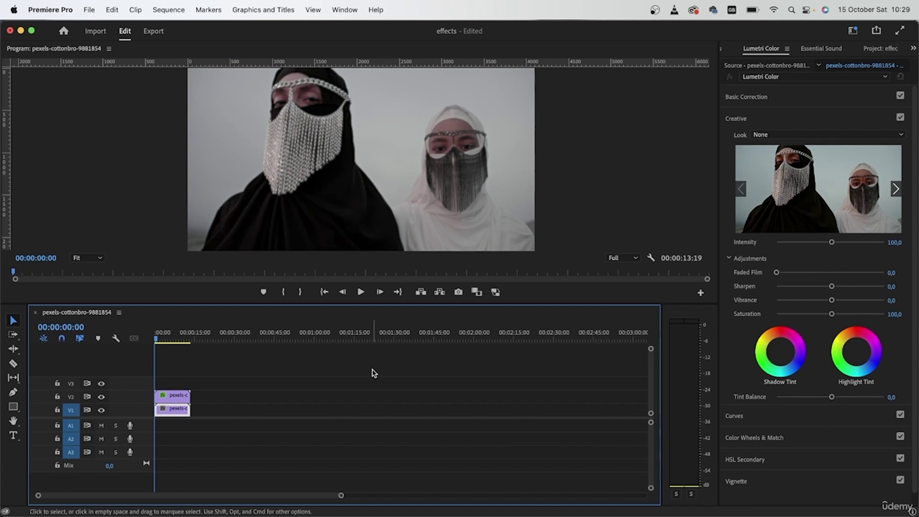
Step: Set the V1 clip's Lumetri Creative saturation to 0 and preview the result around six seconds into the sequence
left_click_drag(827, 316, 725, 313)
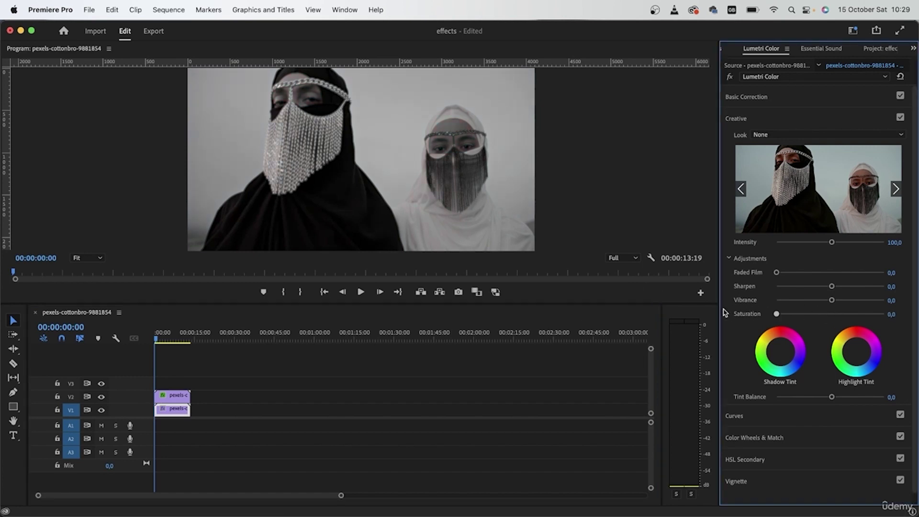
left_click_drag(164, 332, 173, 333)
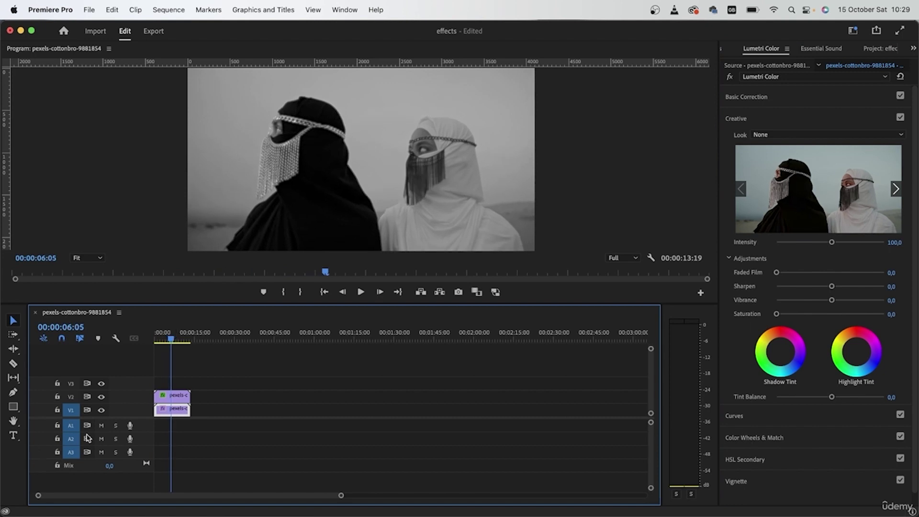
Step: Toggle the V2 track's visibility repeatedly and scrub through the clip to compare the footage with and without the glow layer
left_click(101, 397)
left_click(101, 397)
left_click(101, 397)
left_click(101, 397)
left_click(101, 397)
left_click(101, 397)
left_click_drag(184, 335, 142, 345)
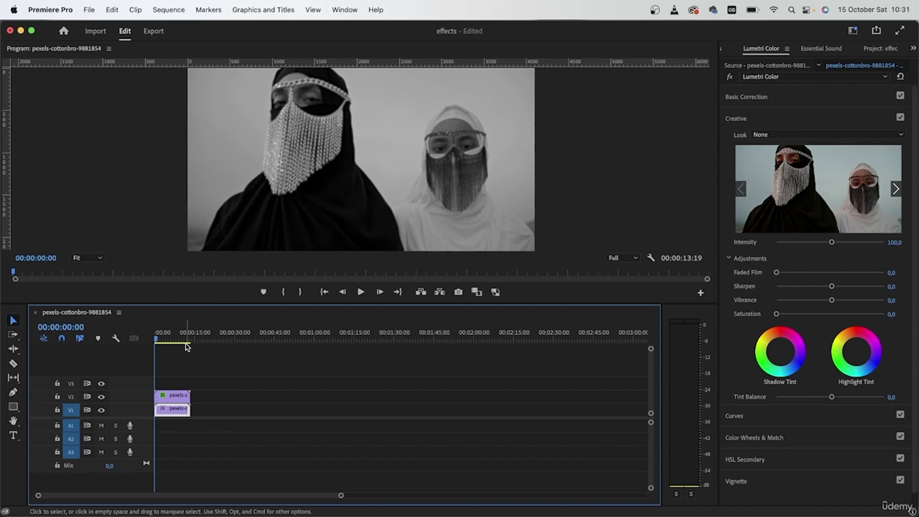
left_click_drag(158, 341, 146, 366)
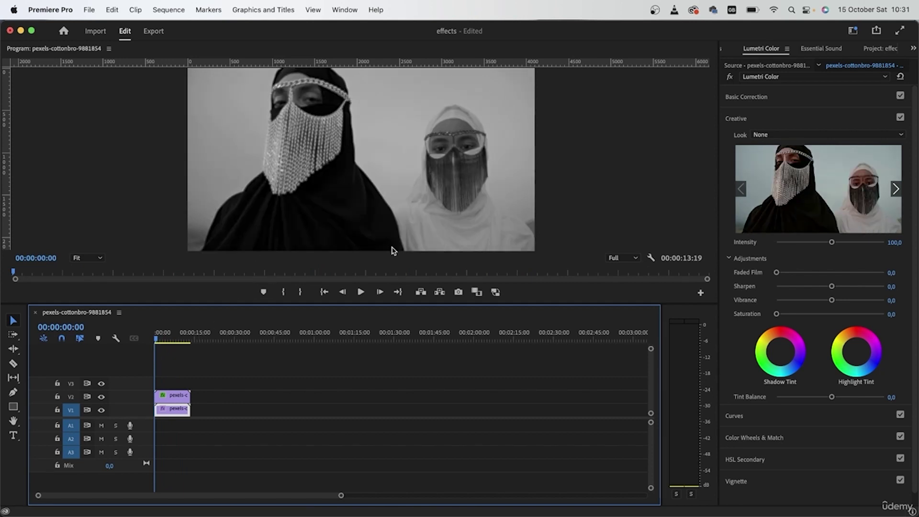
mouse_move(158, 344)
left_mouse_down()
mouse_move(188, 365)
mouse_move(135, 362)
mouse_move(184, 369)
left_mouse_up()
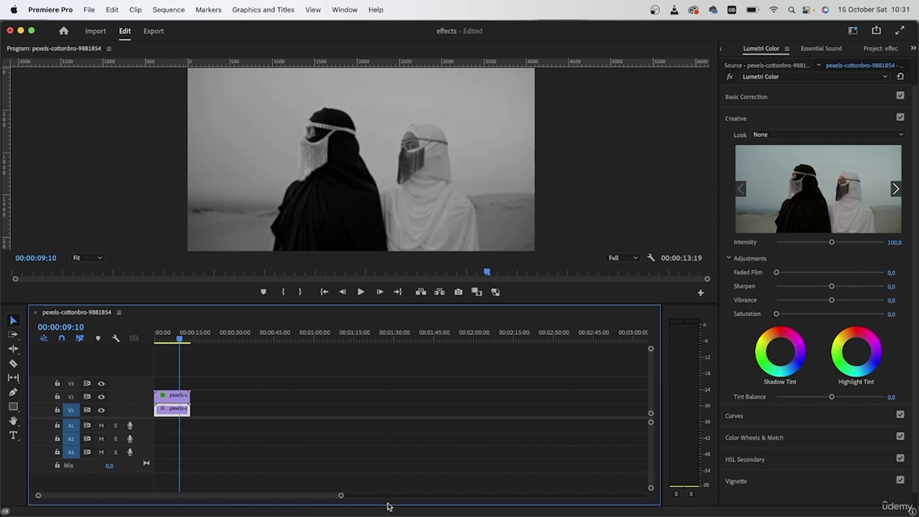
Step: Add the pexels-ron-lach-66402 clip to V1 after a gap, preview it at 00:00:42:10, and show its Effect Controls
key("super+a")
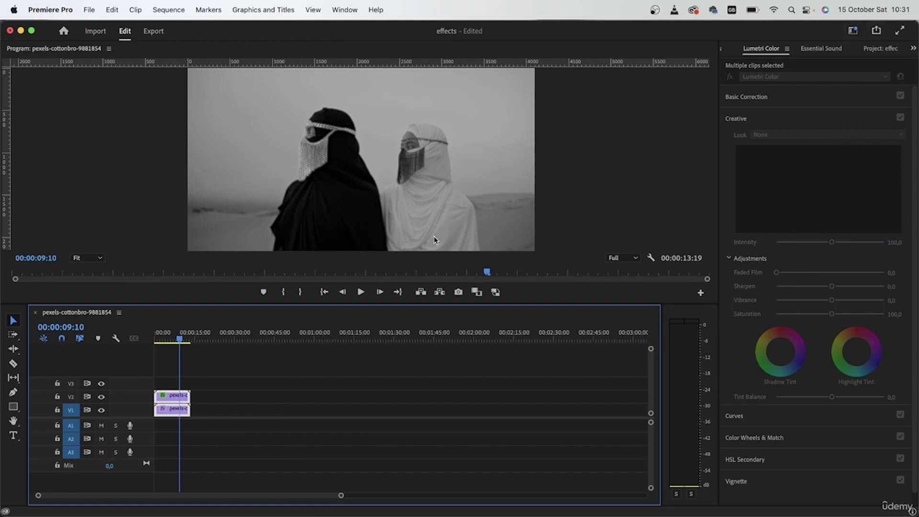
left_click(881, 48)
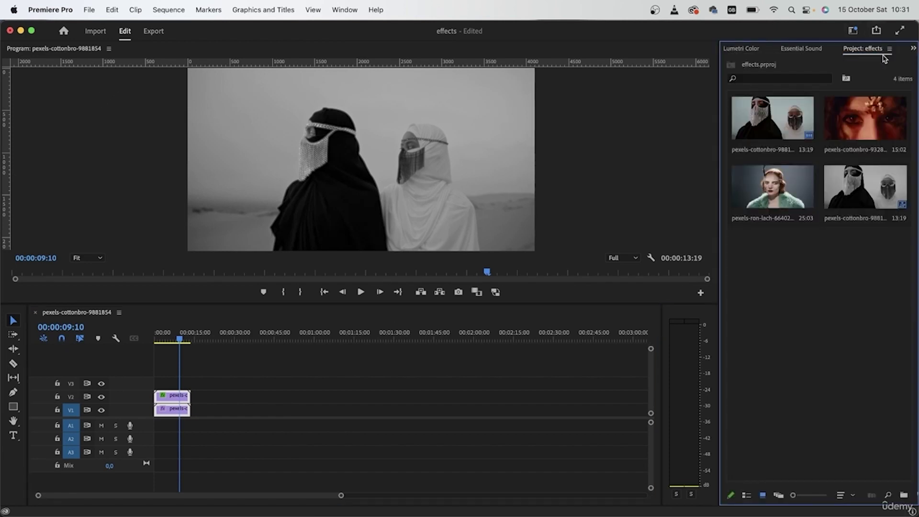
left_click_drag(306, 438, 106, 376)
left_click(223, 339)
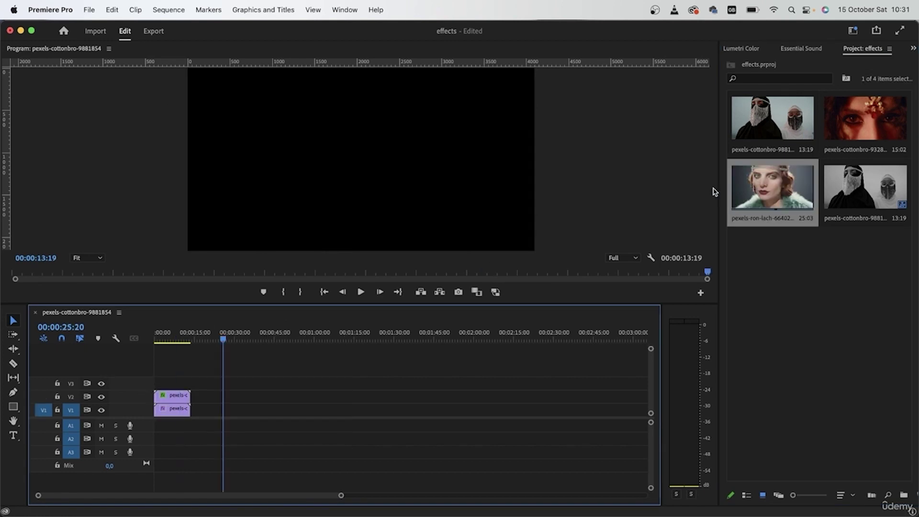
left_click_drag(769, 182, 251, 410)
left_click_drag(254, 339, 269, 341)
left_click(280, 407)
key("shift+5")
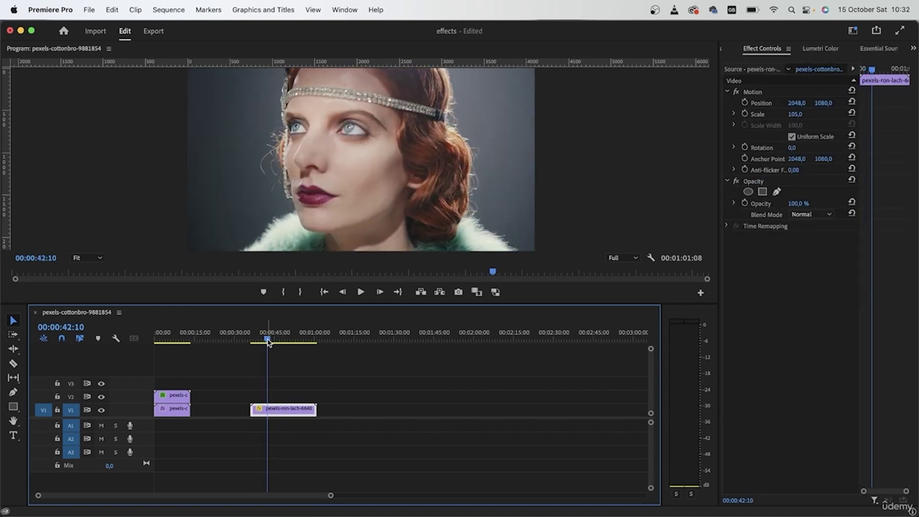
Step: Create a new adjustment layer in the effects project at 4096 × 2160, 25 fps, with square pixels
left_click(445, 427)
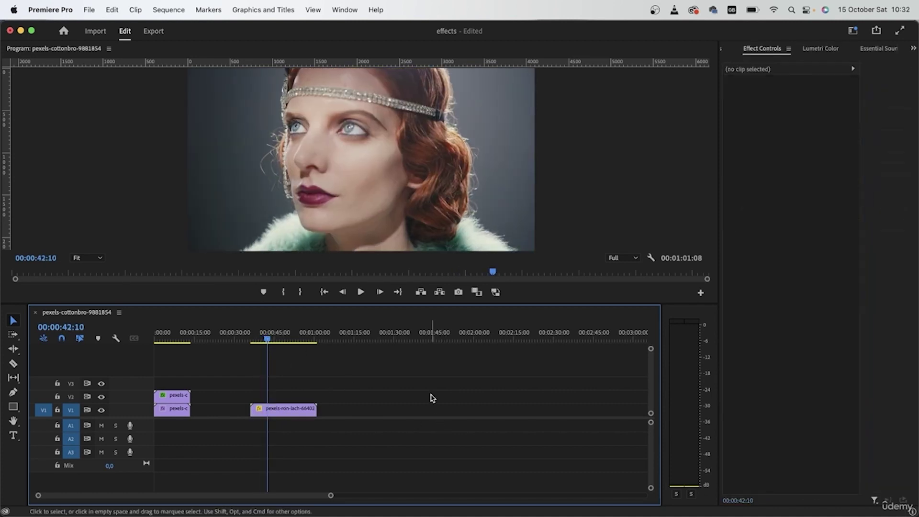
left_click(868, 53)
left_click(891, 49)
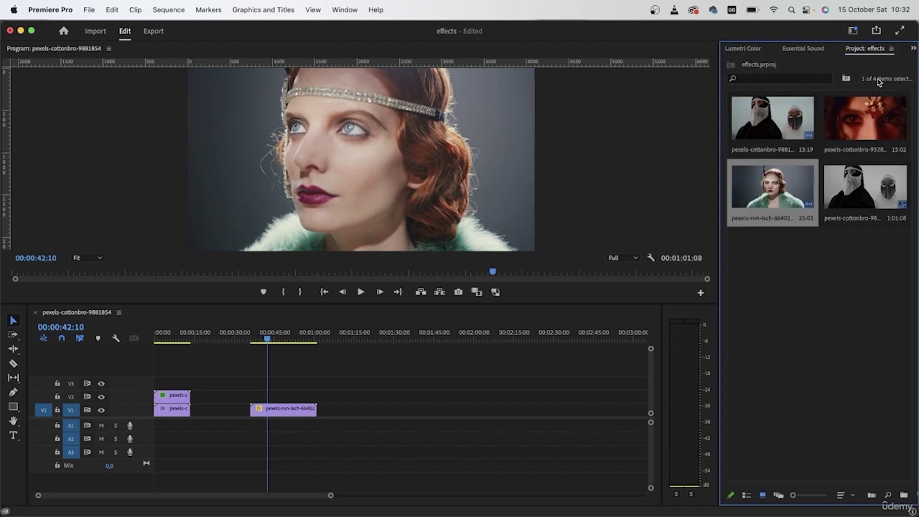
right_click(824, 330)
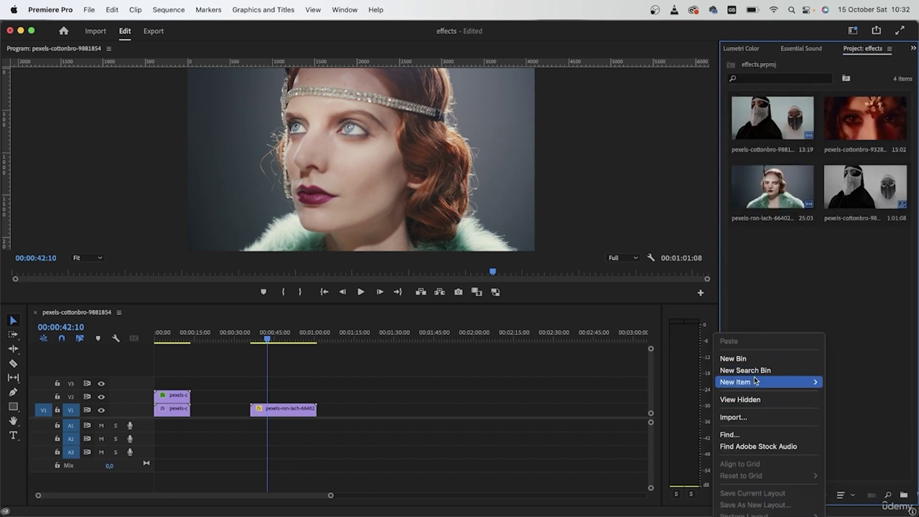
mouse_move(730, 387)
left_click(648, 417)
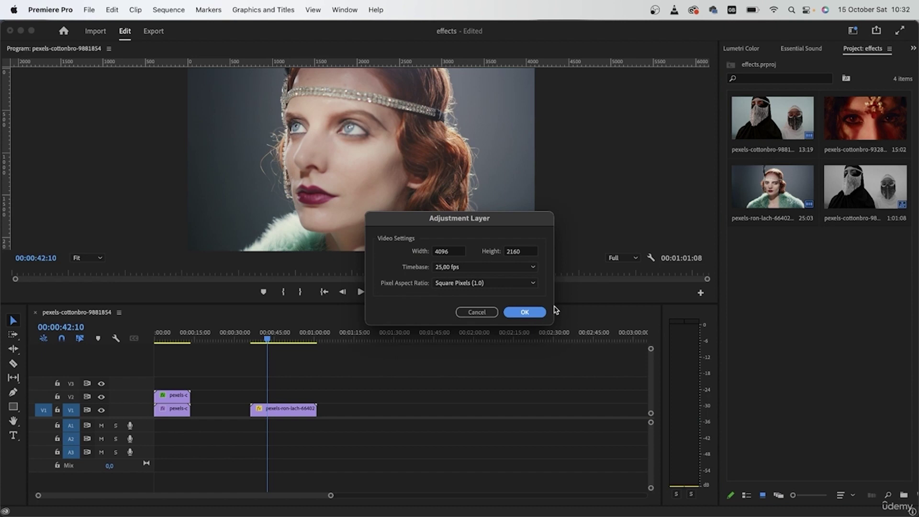
left_click(525, 313)
Step: Place the adjustment layer on V2 above the pexels-ron-lach clip, matching the clip's full length
left_click_drag(780, 257, 316, 397)
left_click(167, 392)
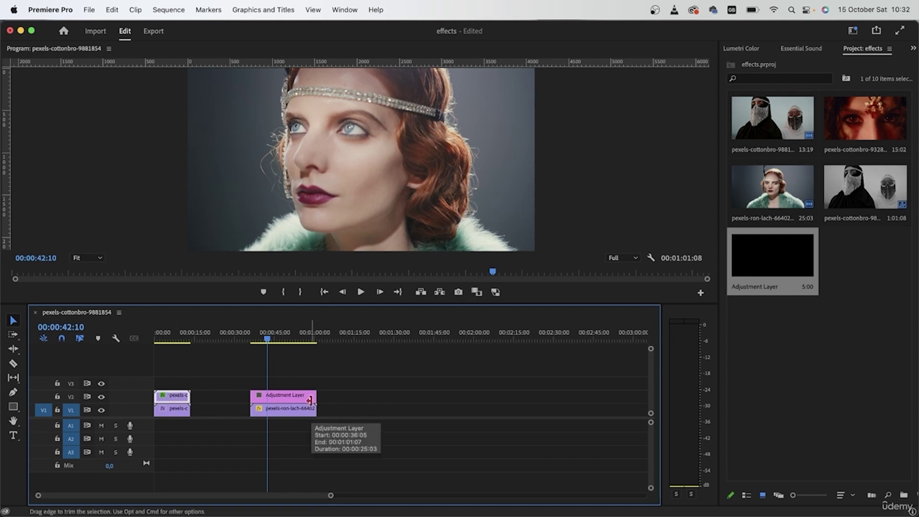
left_click_drag(214, 418, 160, 366)
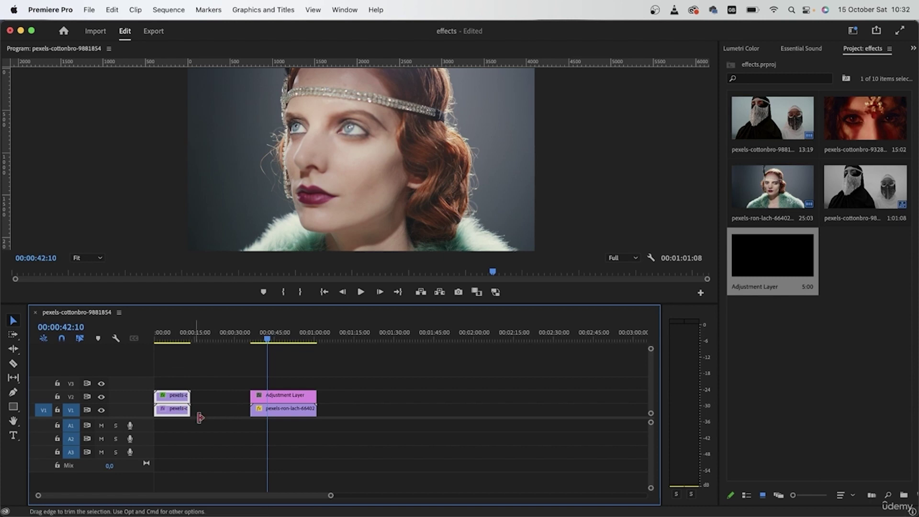
Step: Find the Gaussian Blur video effect by searching for "gauss" and apply it to the adjustment layer
left_click(284, 395)
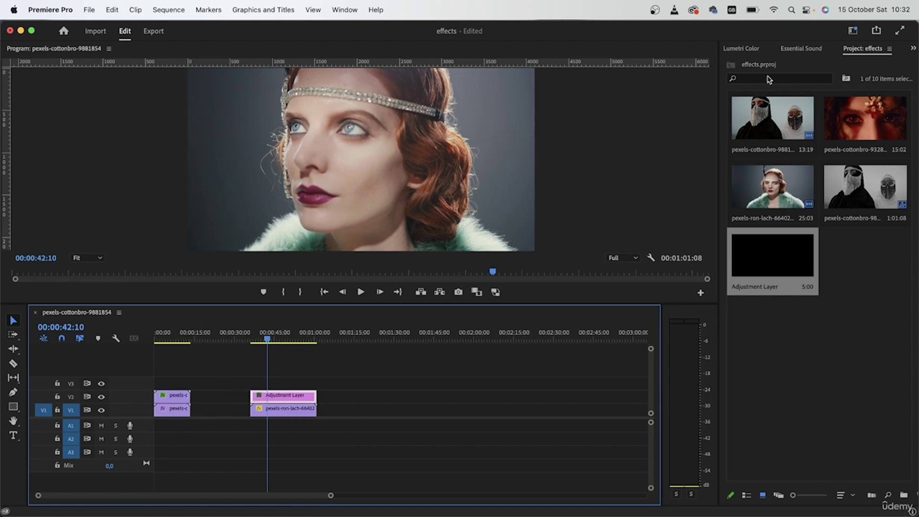
left_click(913, 49)
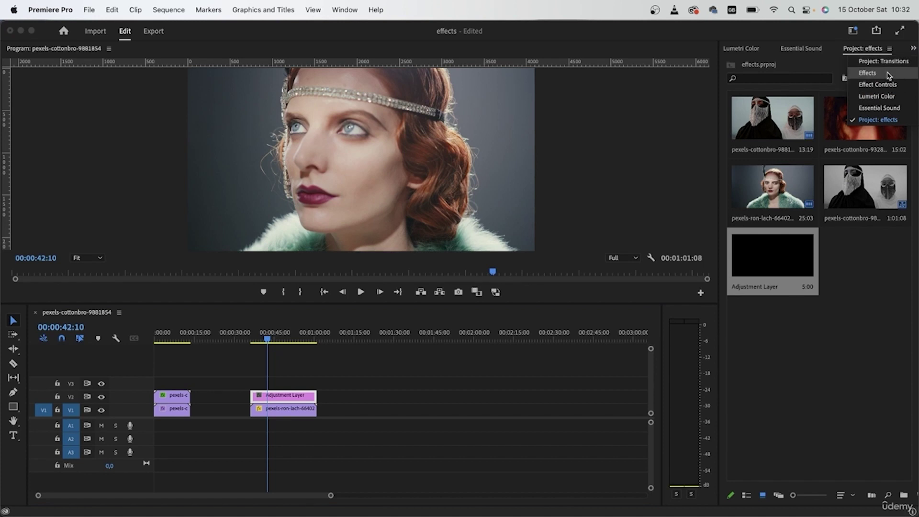
left_click(859, 72)
left_click(786, 62)
key("BackSpace")
key("BackSpace")
key("BackSpace")
key("BackSpace")
type("gauss")
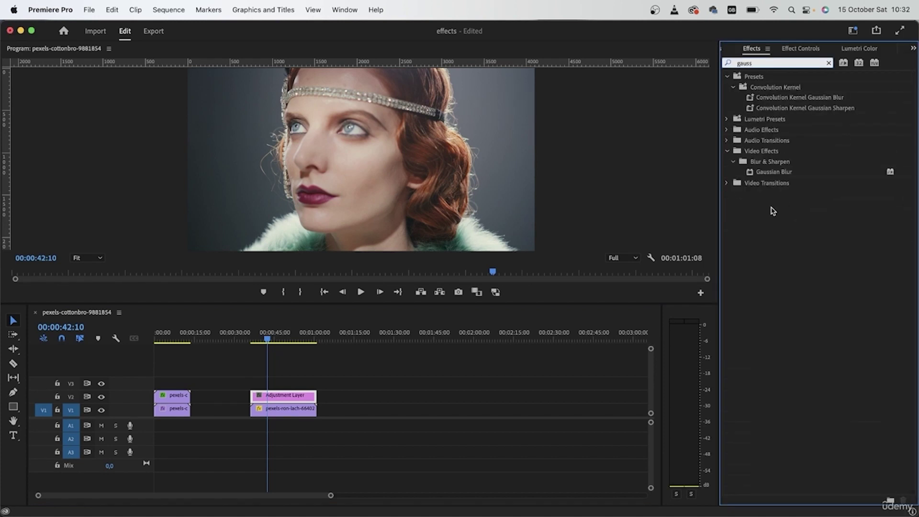
left_click_drag(780, 173, 289, 395)
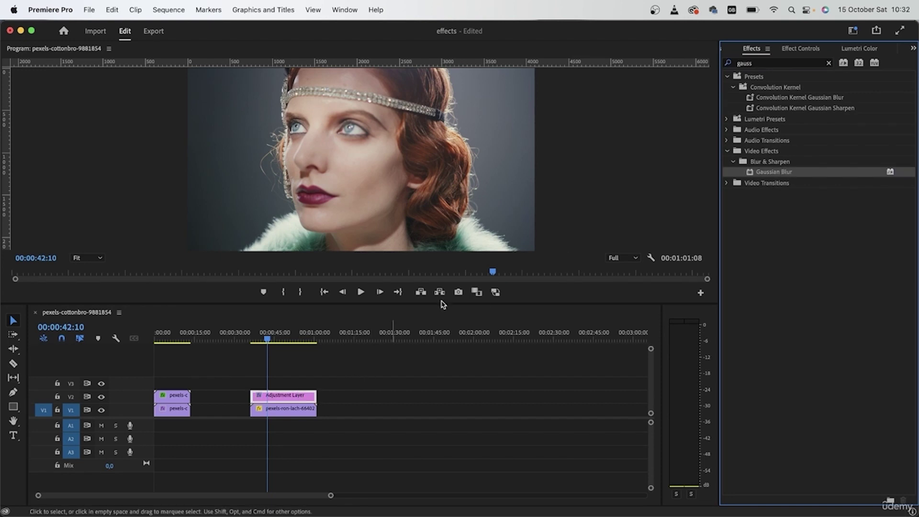
Step: Set the adjustment layer's blend mode to Screen and its Gaussian Blur blurriness to 50
left_click(804, 214)
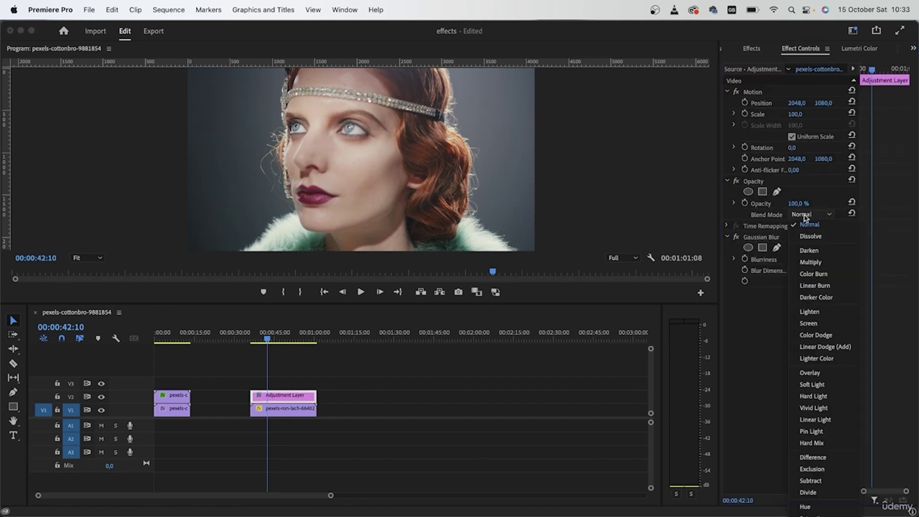
left_click(809, 324)
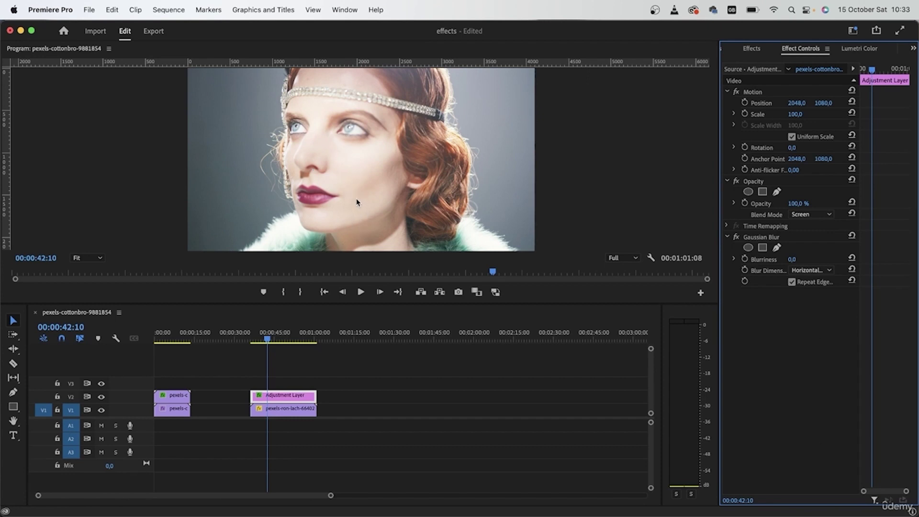
left_click_drag(792, 259, 820, 259)
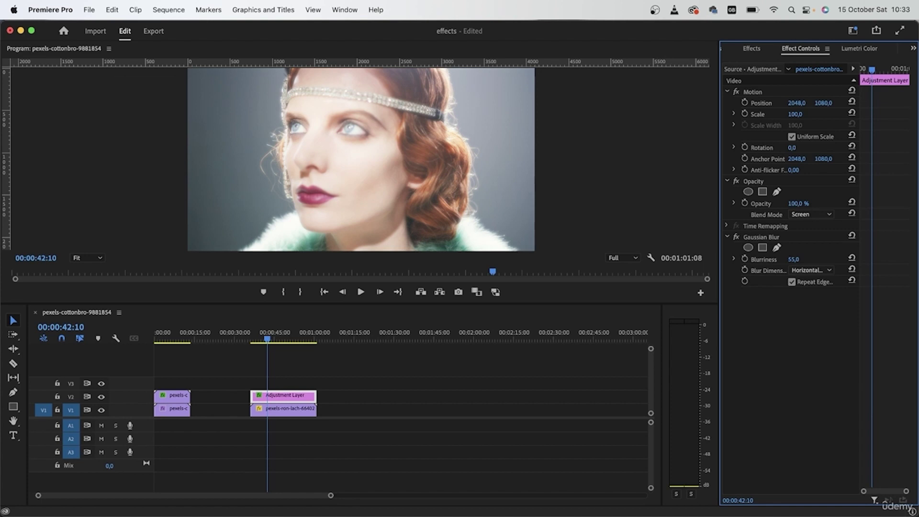
left_click(794, 259)
type("50")
key("Return")
Step: Compare the Horizontal and Vertical blur dimensions, choose Horizontal, and switch the repeat edge option off and back on
left_click(818, 271)
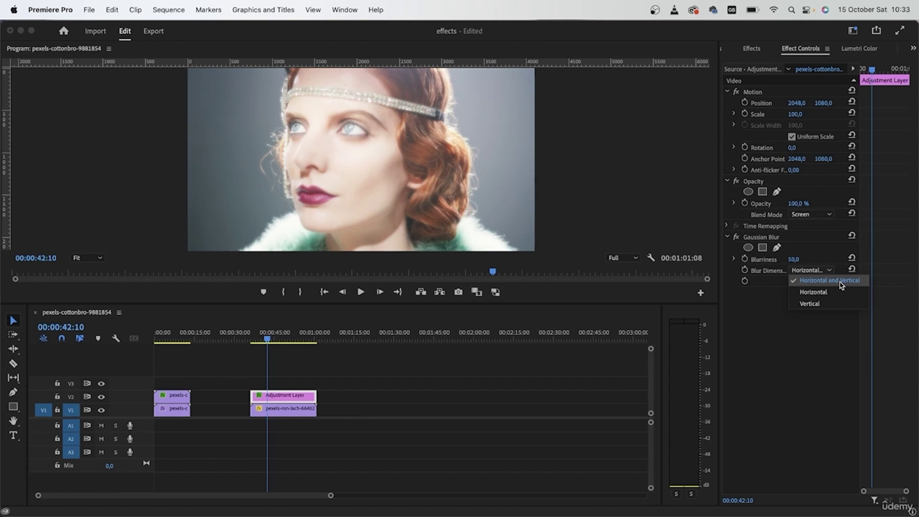
left_click(839, 293)
left_click(809, 270)
left_click(813, 305)
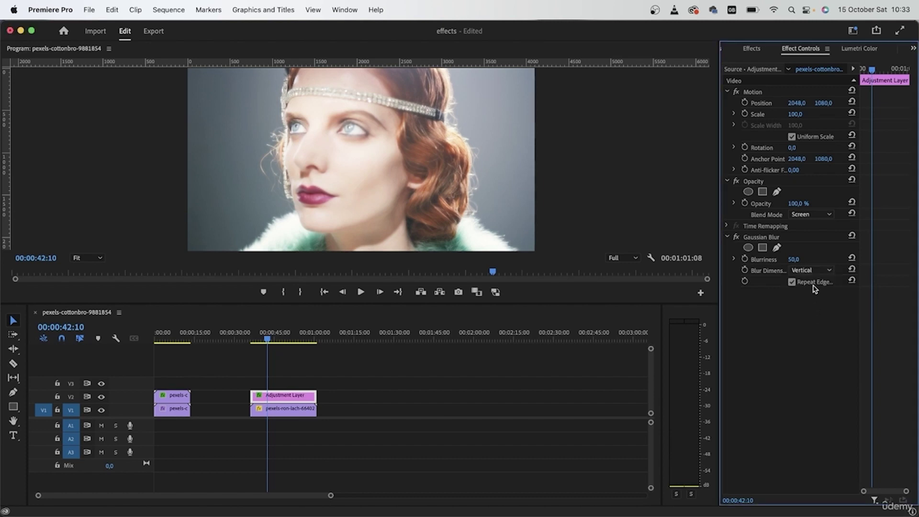
left_click(814, 270)
left_click(814, 292)
left_click(792, 283)
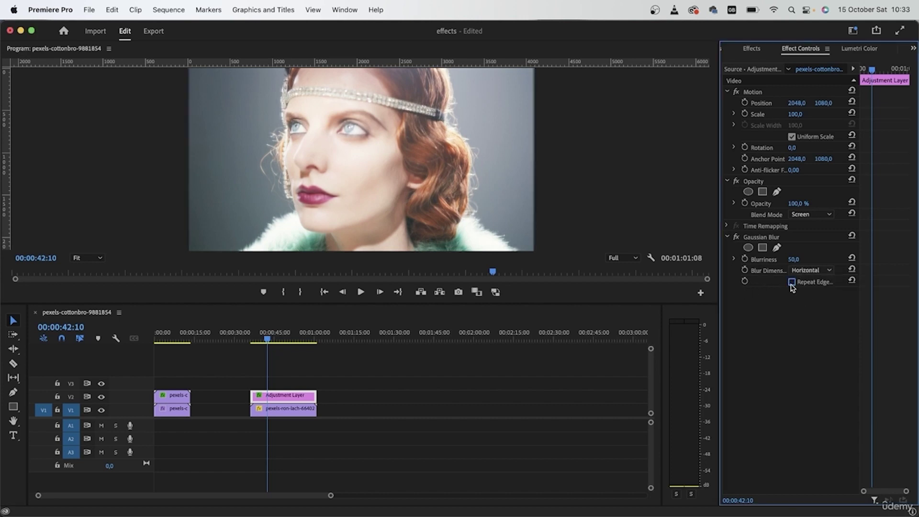
left_click(793, 282)
Step: Raise the blurriness to 365 and compare the Vertical blur dimension with Horizontal
left_click_drag(794, 259, 857, 259)
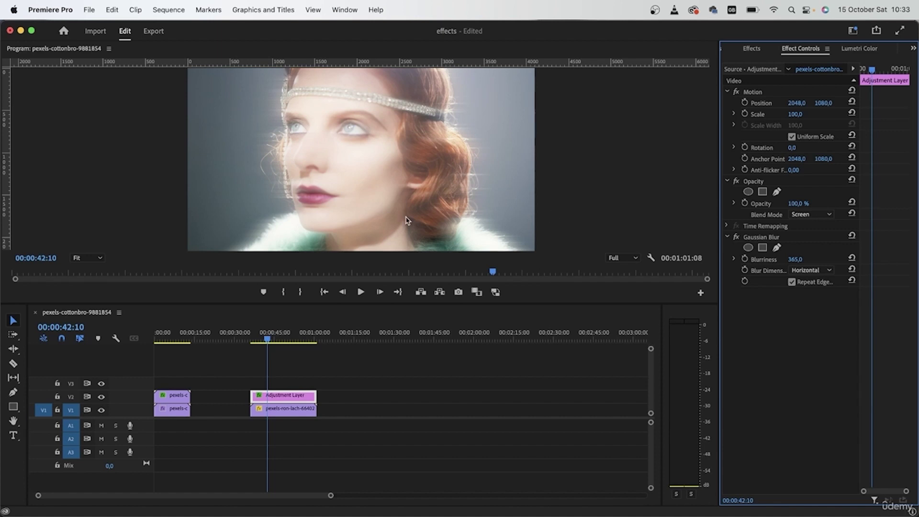
left_click(811, 271)
left_click(819, 304)
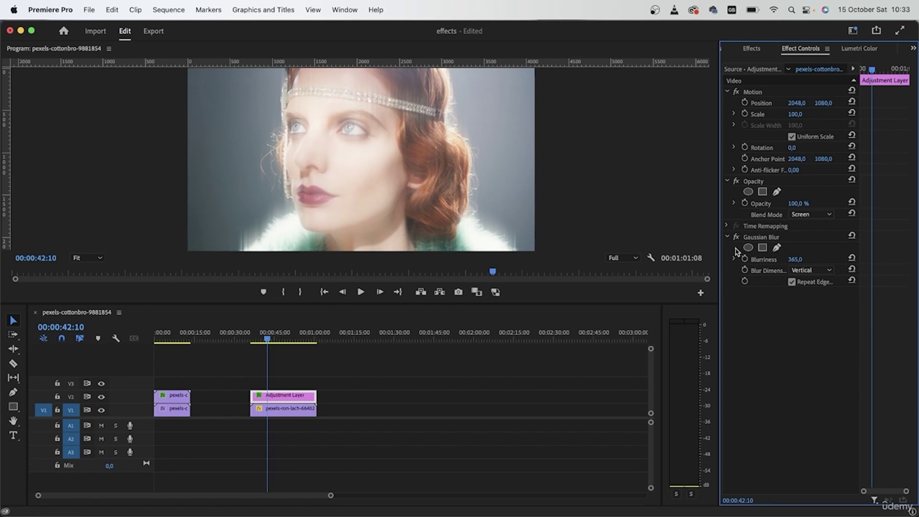
left_click(814, 271)
left_click(821, 297)
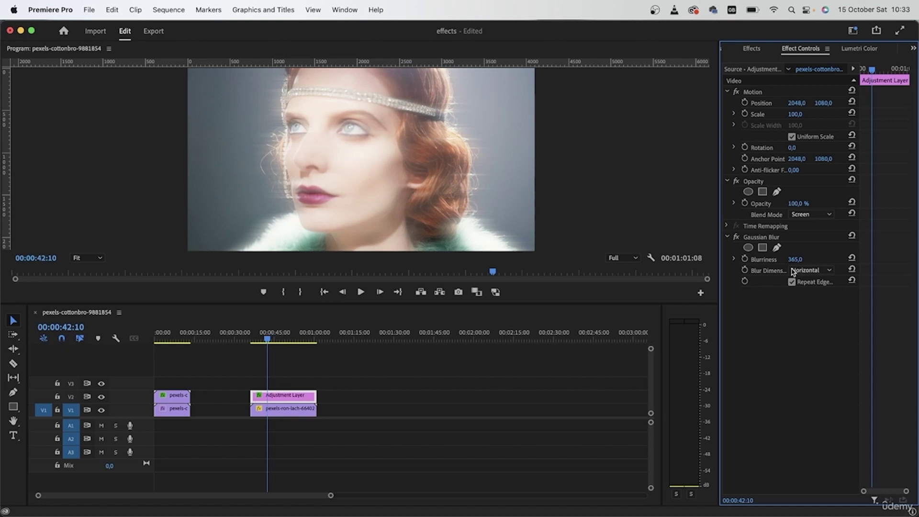
Step: Set the adjustment layer's Gaussian Blur blurriness to 100
left_click(803, 259)
type("100")
key("Return")
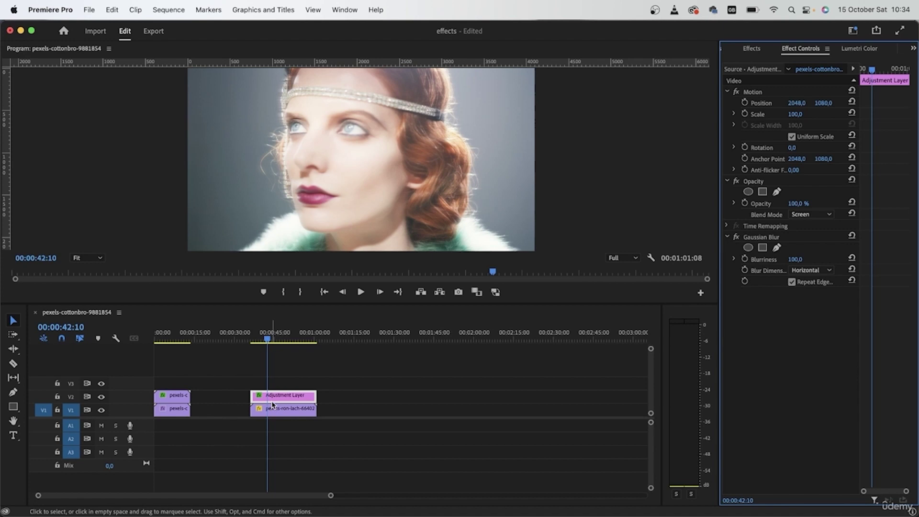
Step: Duplicate the pexels-ron-lach clip together with its adjustment layer further along the timeline and move the playhead to 00:01:18:00
left_click_drag(338, 361, 263, 456)
left_click_drag(281, 415, 365, 421)
left_click(363, 335)
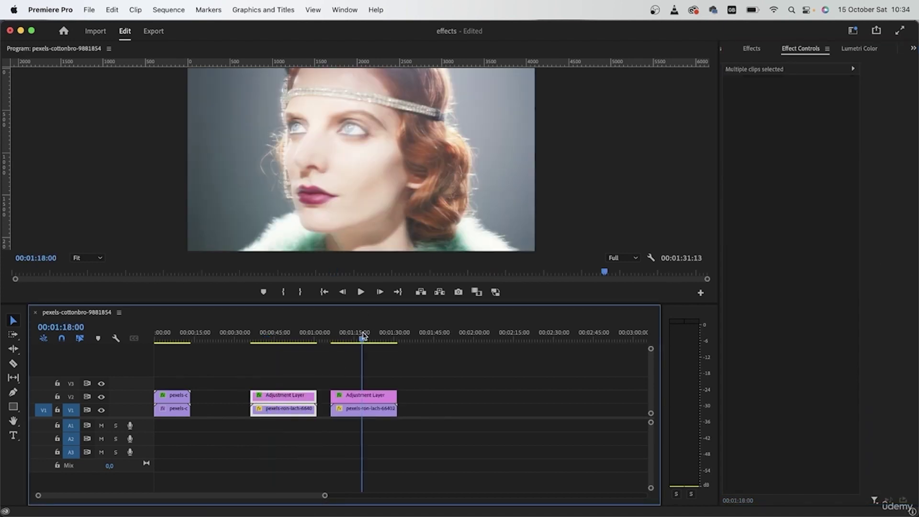
Step: Set the duplicated adjustment layer's blur dimensions to Horizontal and Vertical
left_click(362, 400)
left_click(812, 270)
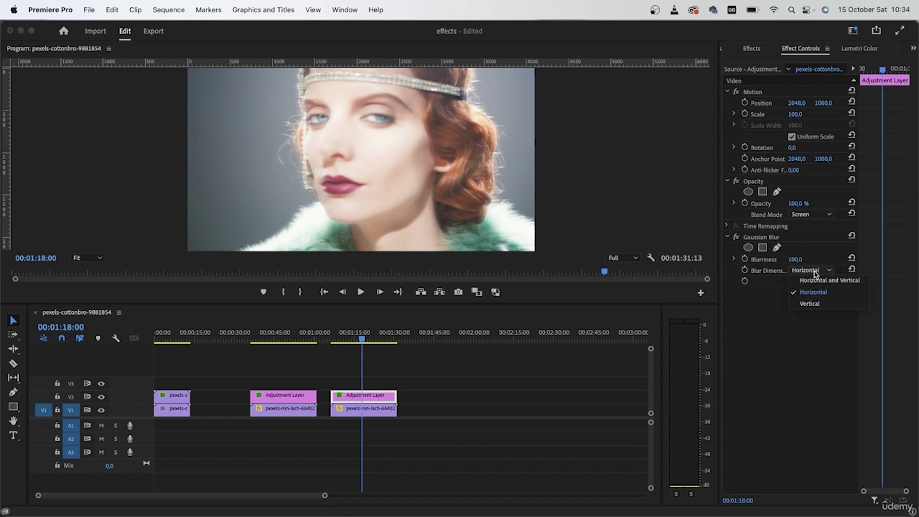
left_click(817, 282)
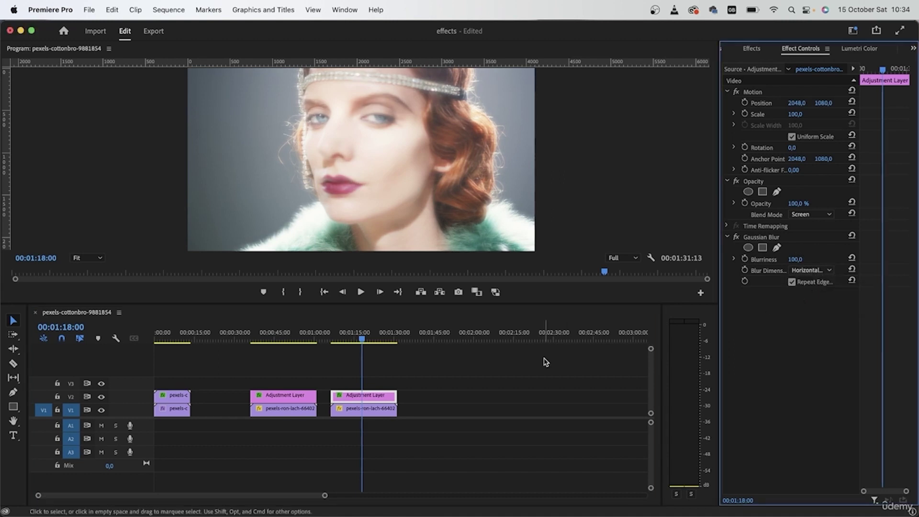
Step: Compare the two glow versions at 00:01:19:00 and 00:00:44:15, and select the original adjustment layer
mouse_move(364, 340)
left_mouse_down()
mouse_move(375, 340)
mouse_move(366, 340)
left_mouse_up()
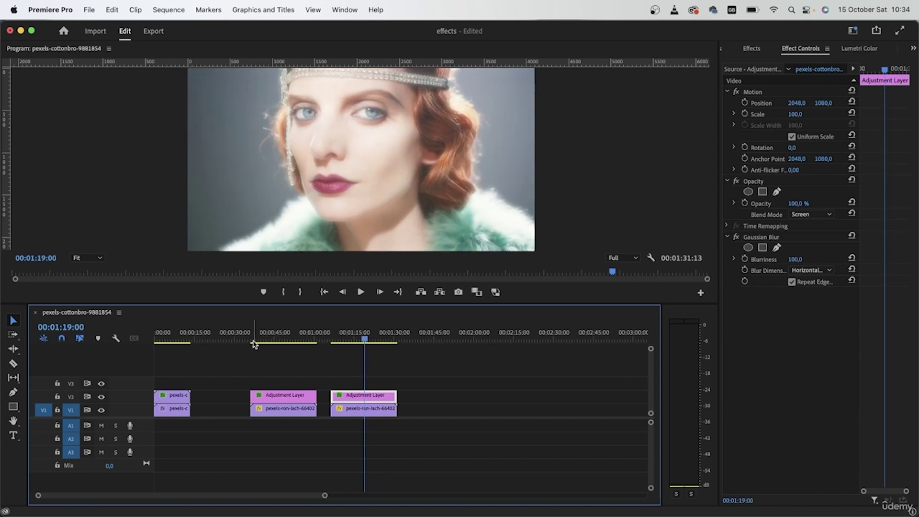
left_click(275, 339)
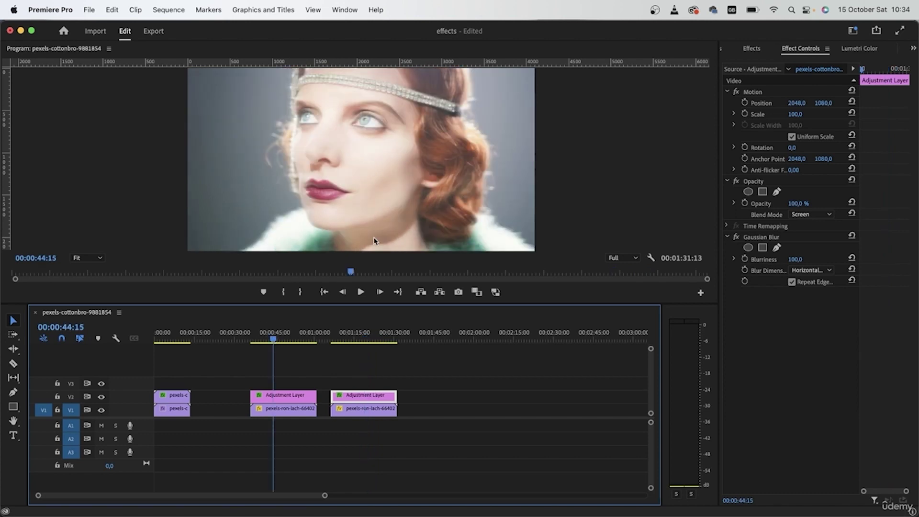
left_click(276, 395)
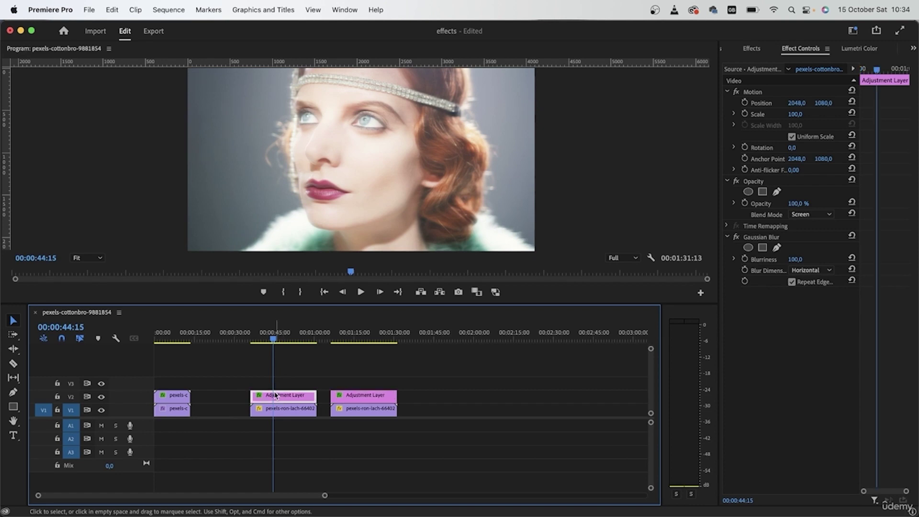
Step: Set the original adjustment layer's Gaussian Blur blurriness to 334, previewing it at 00:00:42:00
mouse_move(277, 339)
left_mouse_down()
mouse_move(285, 339)
mouse_move(267, 339)
left_mouse_up()
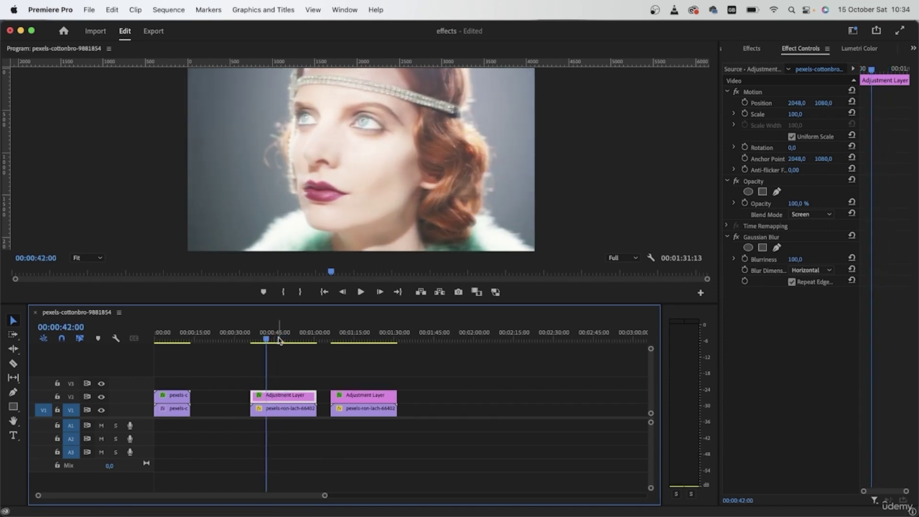
left_click_drag(796, 259, 837, 259)
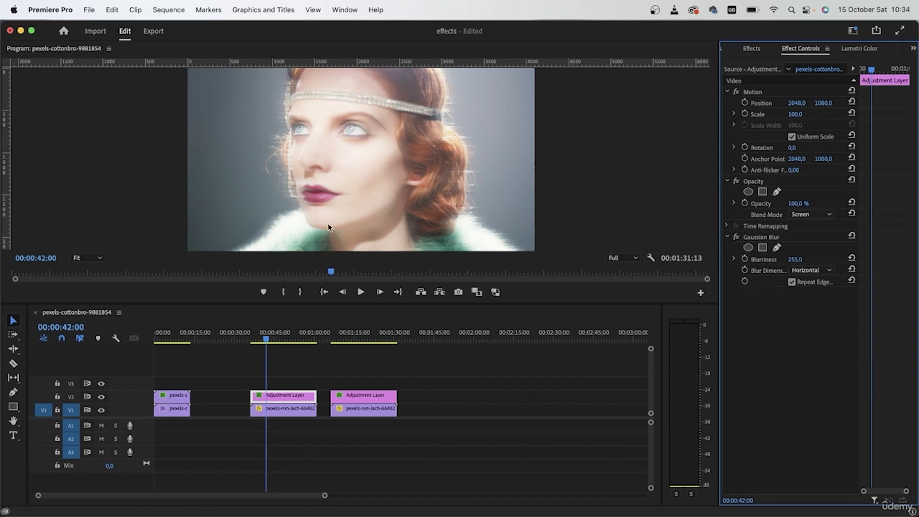
left_click_drag(795, 259, 813, 259)
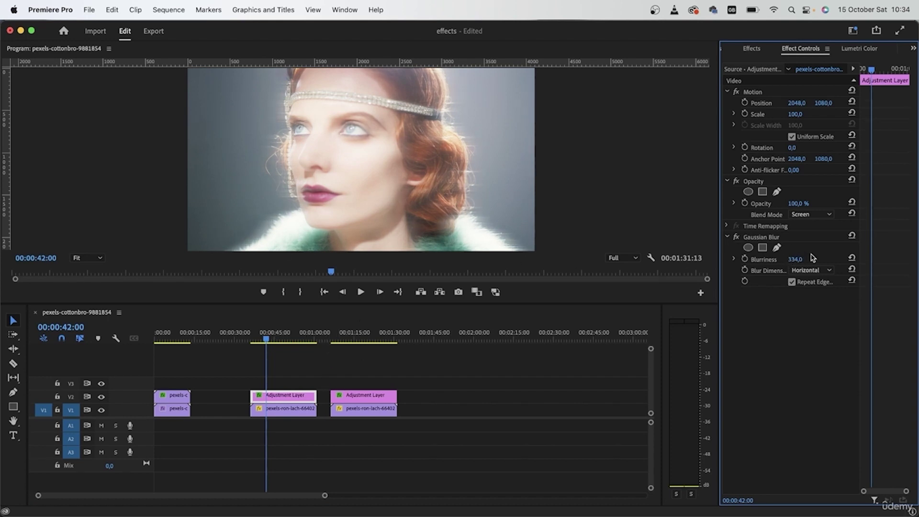
Step: Compare the glow of the original version at 00:00:45:00 with the duplicate at 00:01:20:10
left_click_drag(437, 379, 335, 433)
left_click(355, 339)
left_click_drag(358, 340, 275, 341)
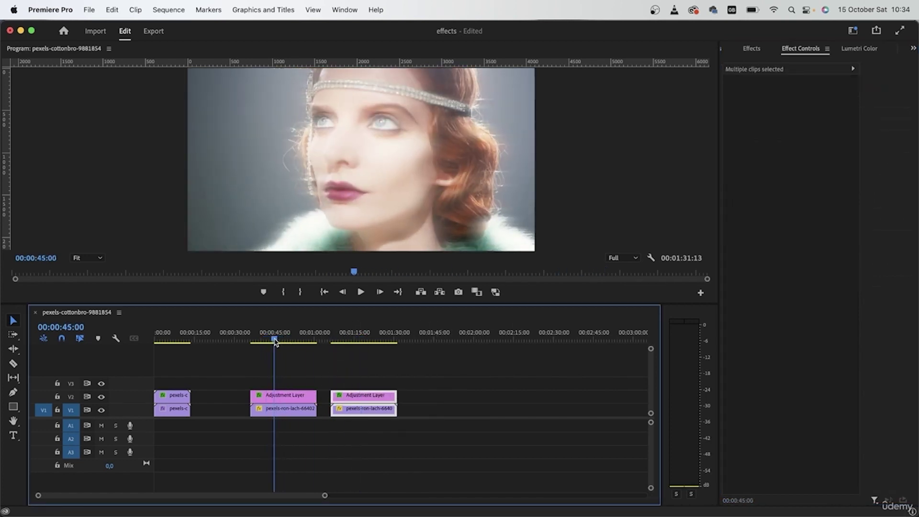
left_click(366, 337)
left_click_drag(369, 336, 369, 336)
Step: Delete the duplicated pexels-ron-lach clip together with its adjustment layer
left_click_drag(423, 377, 315, 457)
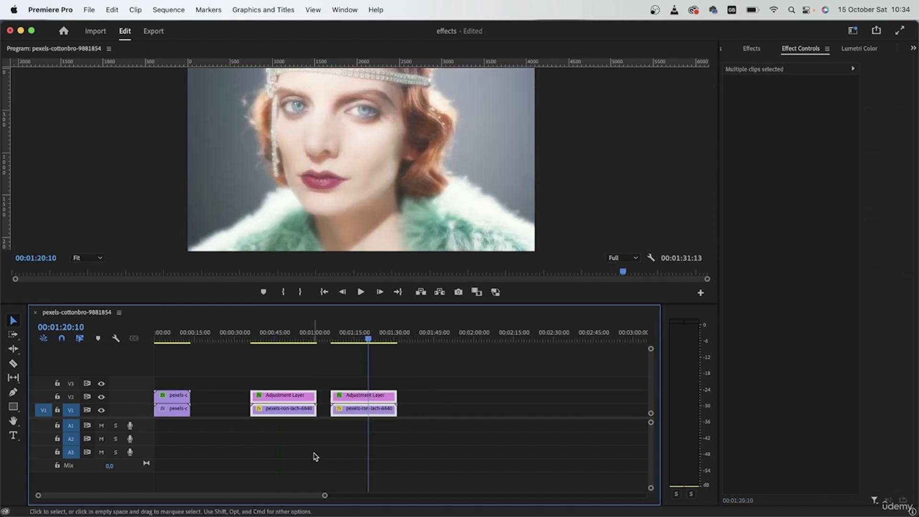
left_click_drag(412, 374, 384, 425)
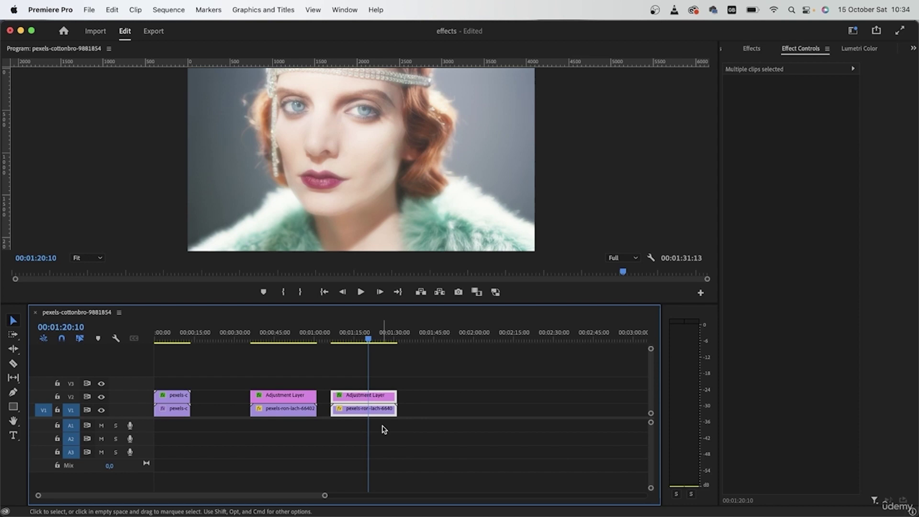
key("Delete")
Step: Raise the remaining adjustment layer's Lumetri contrast to 47.8 in Basic Correction, previewing at 00:00:46:10
left_click(282, 405)
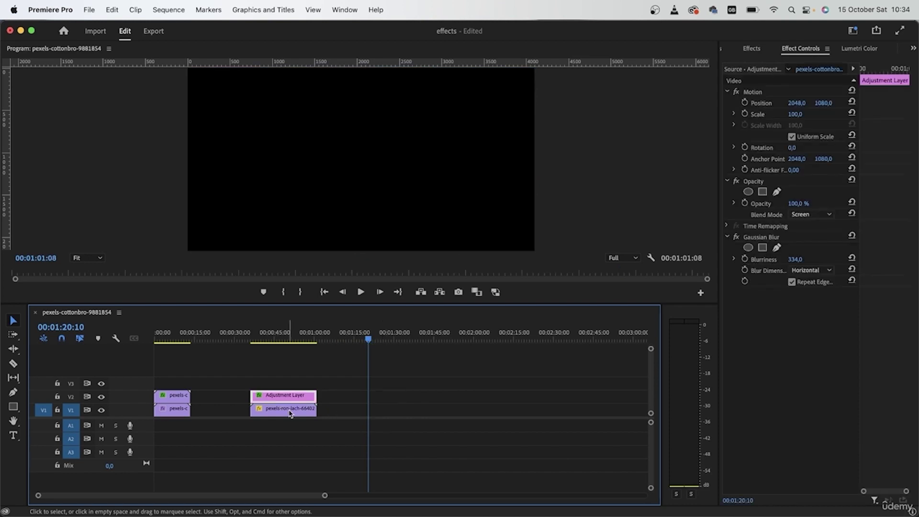
left_click(866, 49)
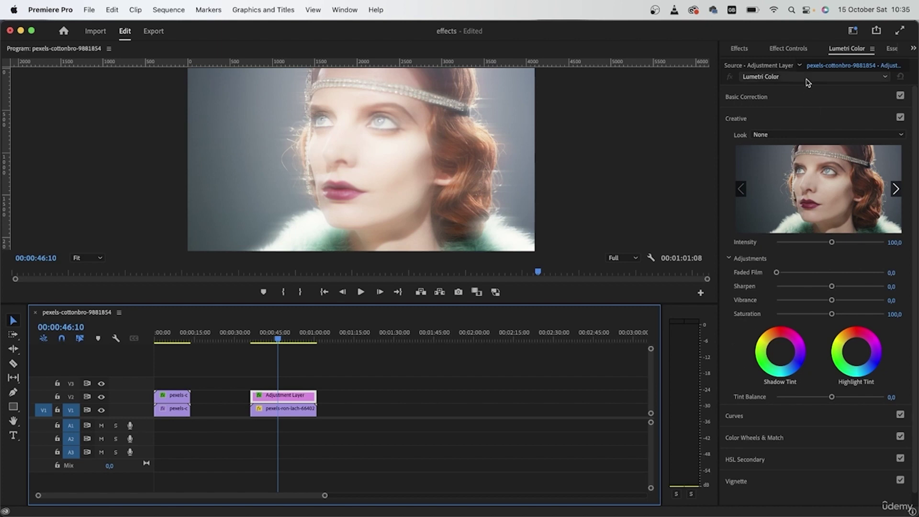
left_click(783, 99)
left_click_drag(832, 271, 855, 268)
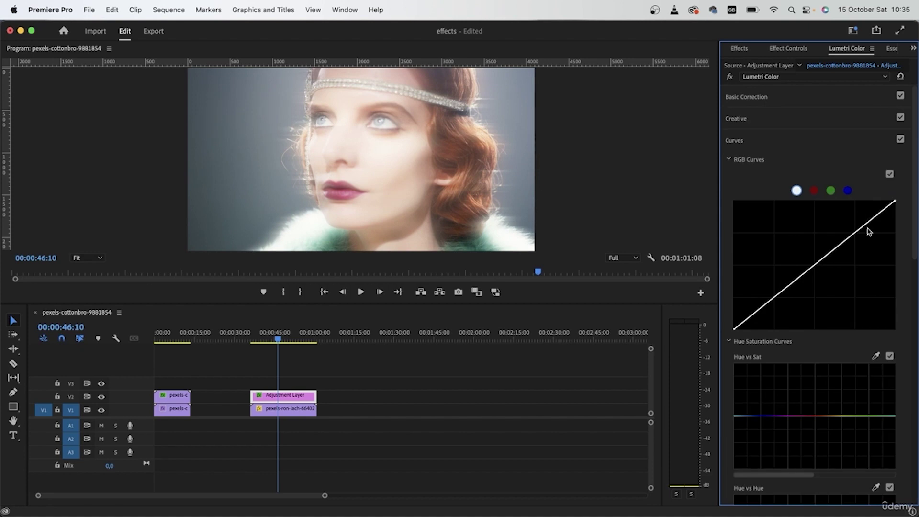
Step: Darken the adjustment layer by pulling the highlight and midtone points of its Lumetri RGB curve downward
left_click(866, 223)
mouse_move(868, 227)
left_mouse_down()
mouse_move(877, 244)
mouse_move(871, 233)
left_mouse_up()
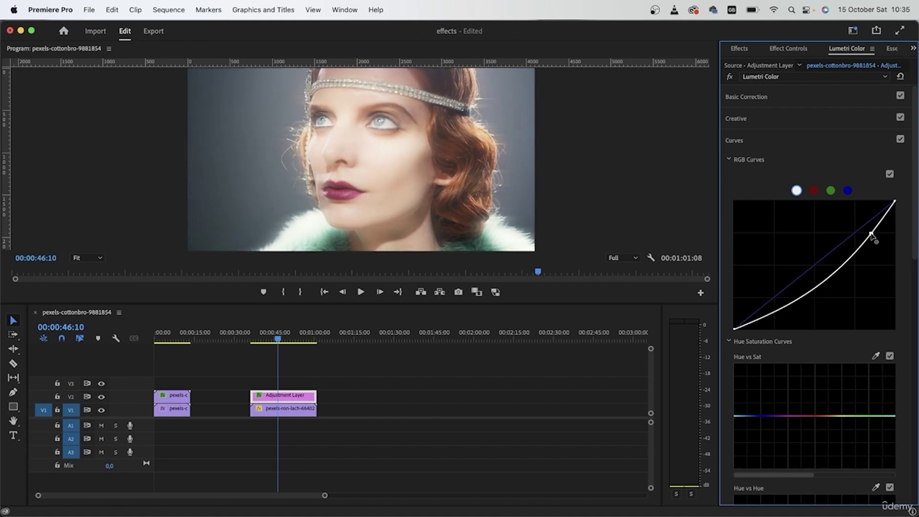
left_click(822, 283)
left_click_drag(821, 284, 819, 289)
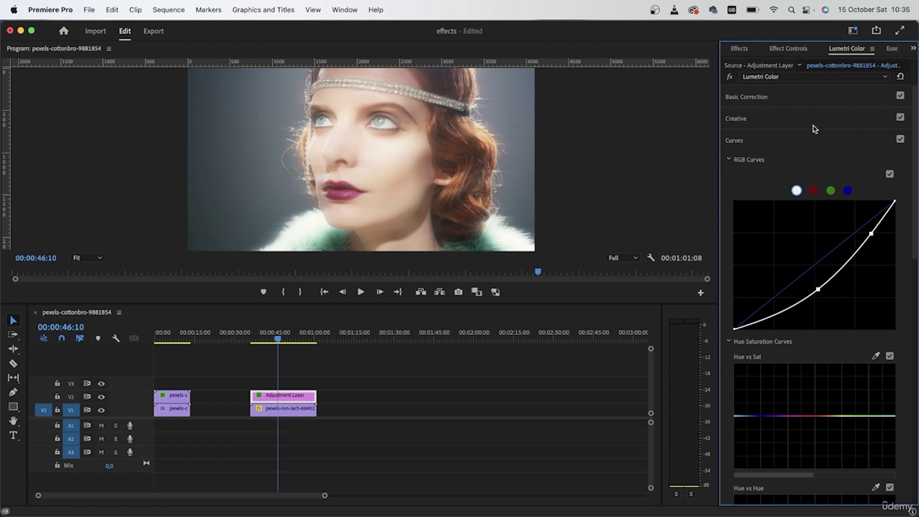
Step: Set the adjustment layer's Gaussian Blur blurriness to 608 and its Lumetri shadows to -49
left_click(743, 49)
left_click(799, 48)
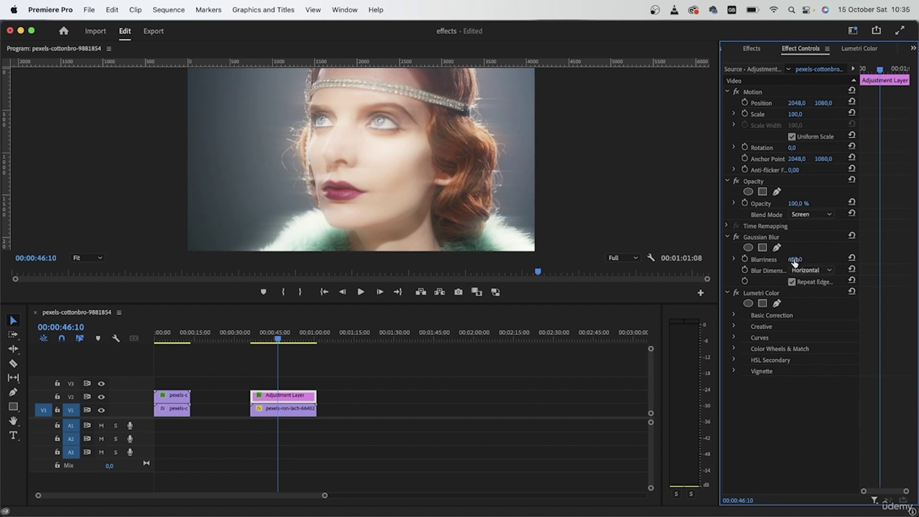
left_click(734, 315)
scroll(785, 407, "down", 2)
left_click_drag(792, 440, 770, 441)
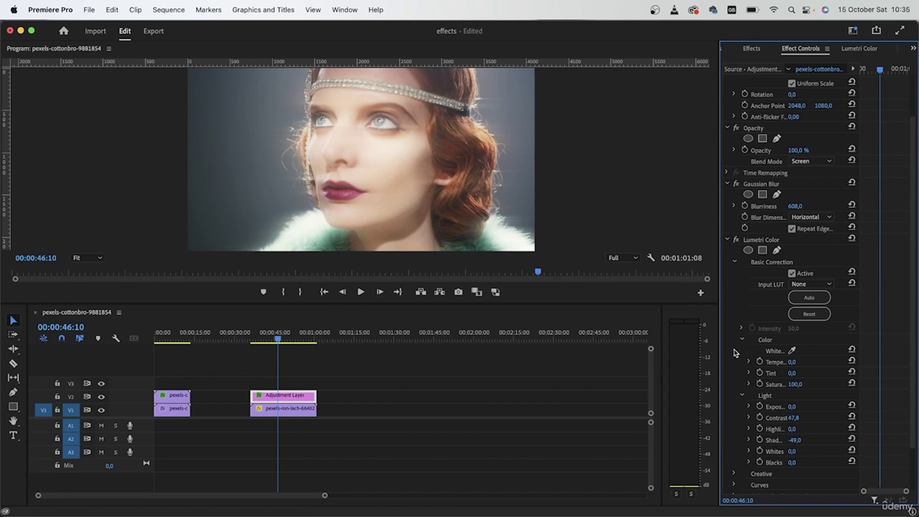
Step: Collapse the adjustment layer's effect settings and move Lumetri Color above Gaussian Blur in the effect order
left_click(728, 239)
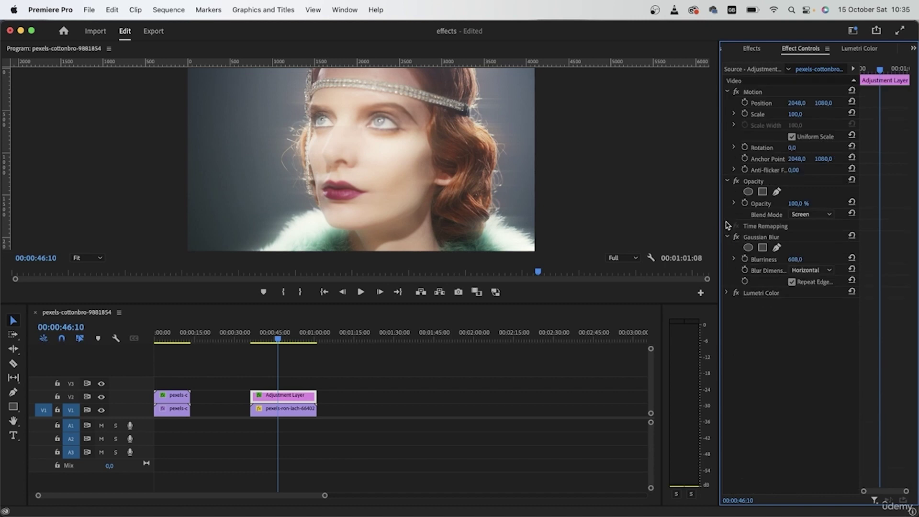
left_click(727, 181)
left_click(727, 92)
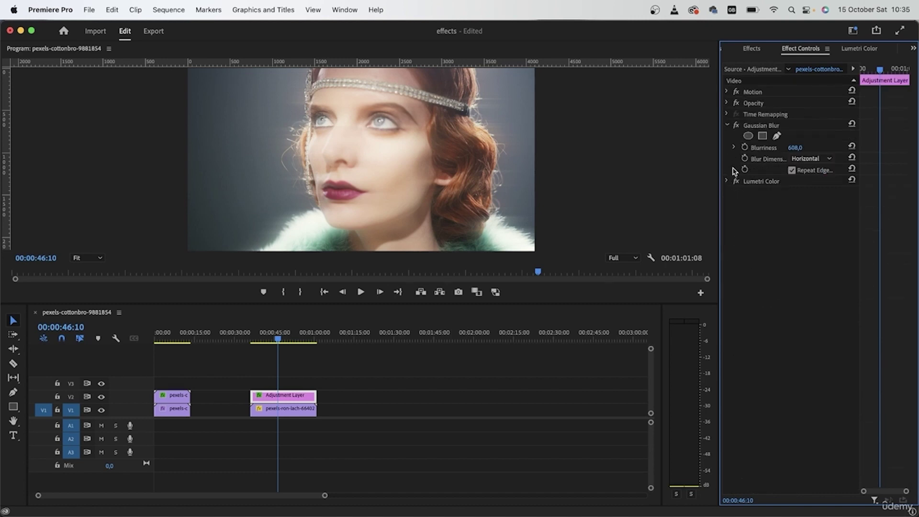
left_click(727, 126)
left_click(758, 130)
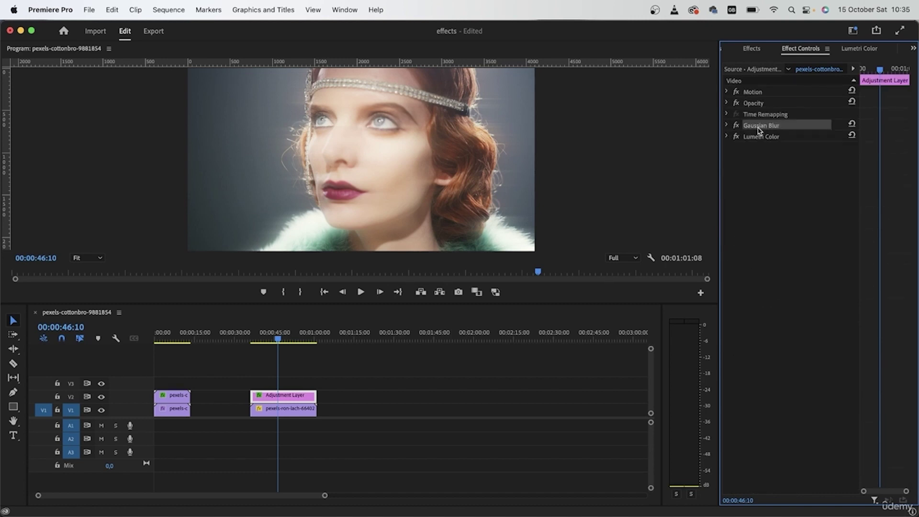
mouse_move(769, 138)
left_mouse_down()
mouse_move(755, 139)
mouse_move(762, 125)
left_mouse_up()
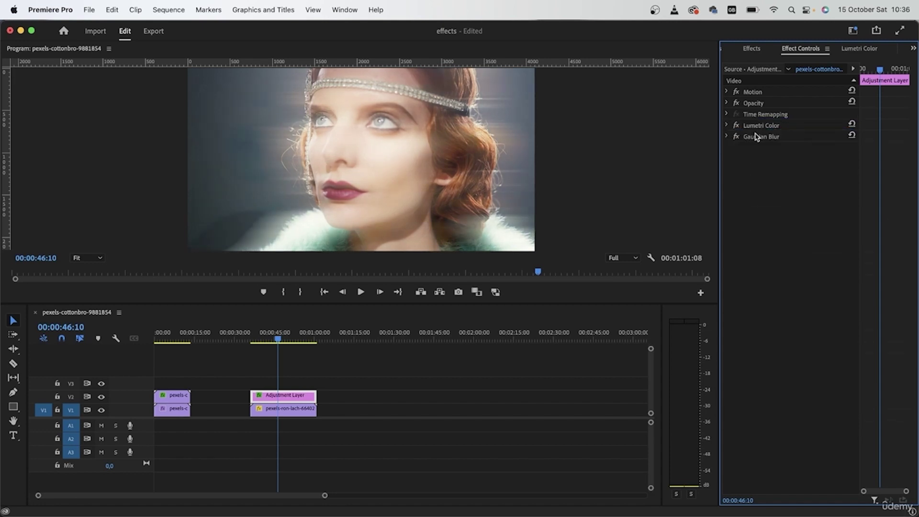
Step: Reduce the adjustment layer's Gaussian Blur blurriness to 99
left_click(728, 138)
left_click(727, 137)
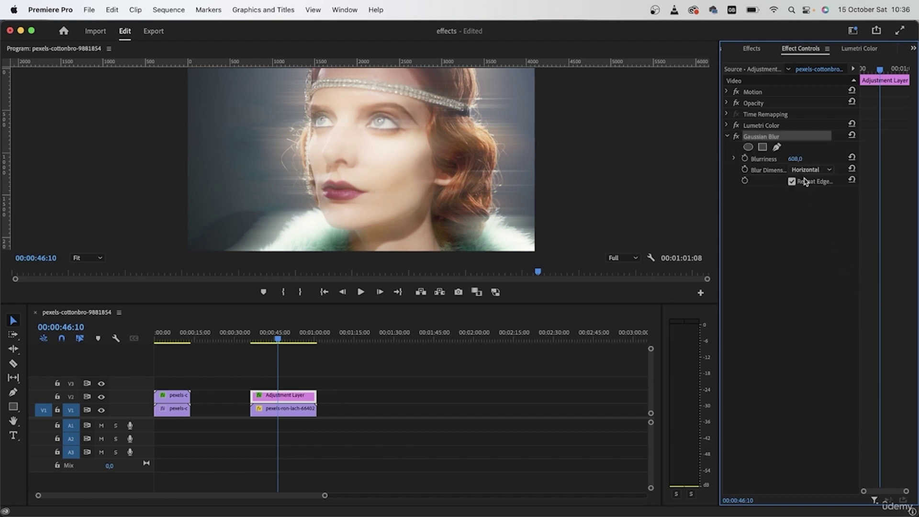
left_click_drag(796, 159, 729, 159)
left_click_drag(806, 161, 785, 160)
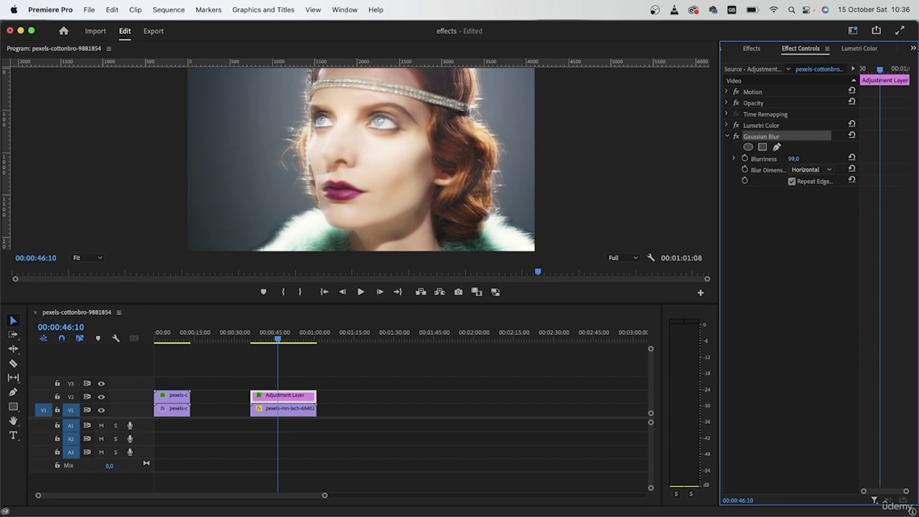
Step: Set the Lumetri basic correction to contrast 100.8, highlights 8, shadows 16 and blacks 39
left_click(728, 125)
left_click_drag(811, 326, 816, 326)
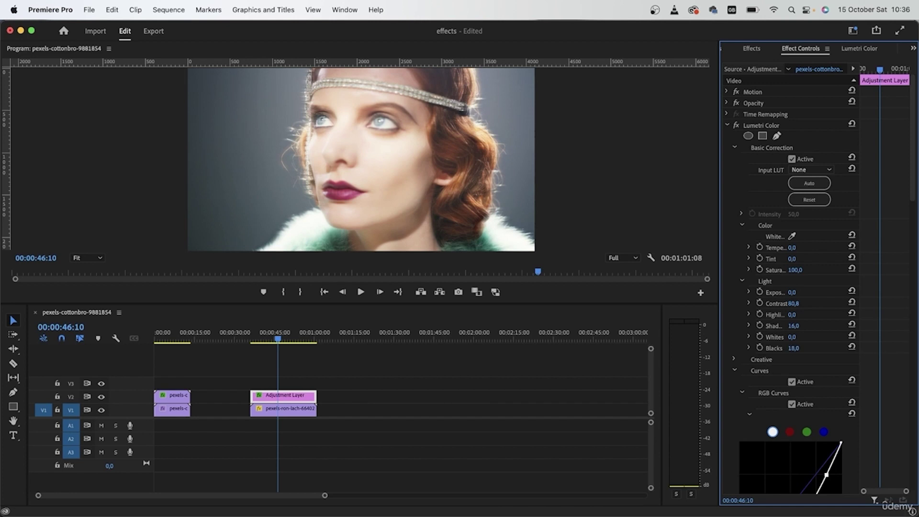
left_click_drag(795, 348, 814, 348)
left_click_drag(795, 315, 818, 315)
Step: Pull the midtone point of the Lumetri RGB curve lower and collapse the Lumetri Color and Gaussian Blur settings
scroll(790, 336, "down", 5)
mouse_move(793, 378)
left_mouse_down()
mouse_move(794, 413)
mouse_move(798, 396)
left_mouse_up()
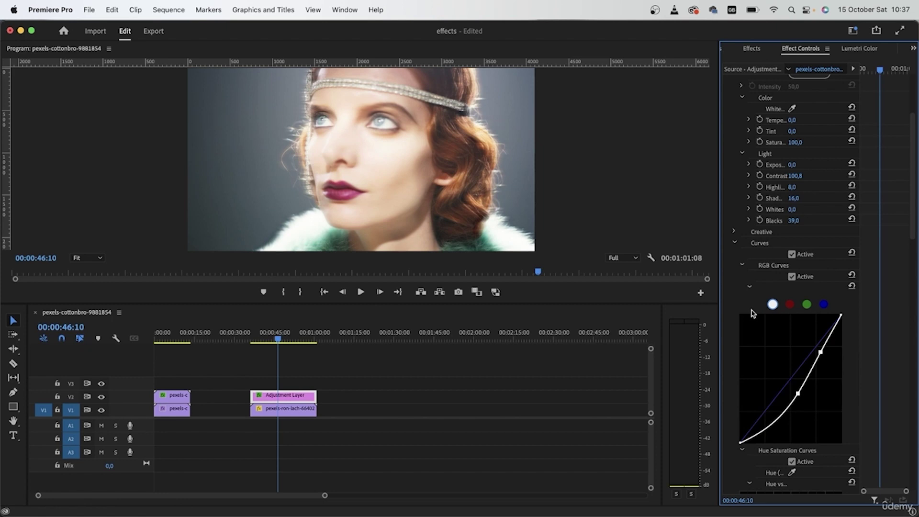
scroll(730, 123, "up", 5)
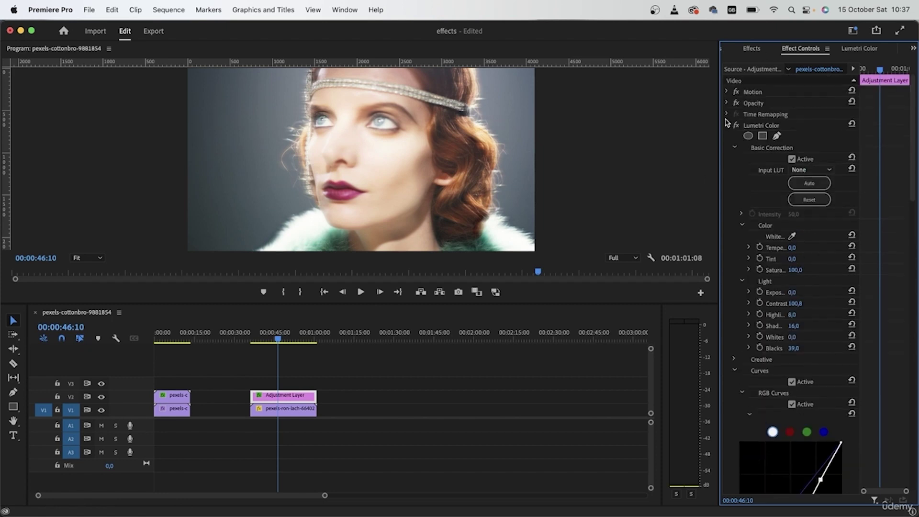
left_click(728, 125)
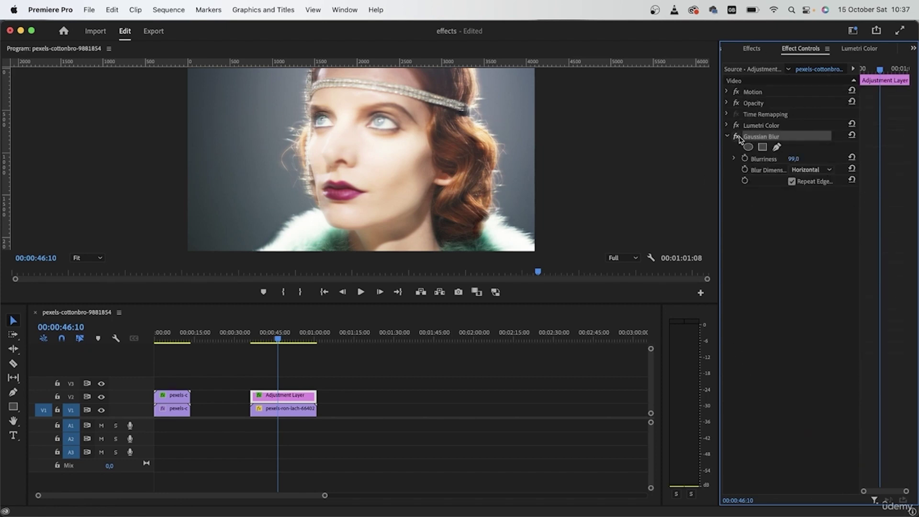
left_click(728, 137)
Step: Search the effects for "chrom" and apply VR Chromatic Aberrations to the adjustment layer
left_click(752, 48)
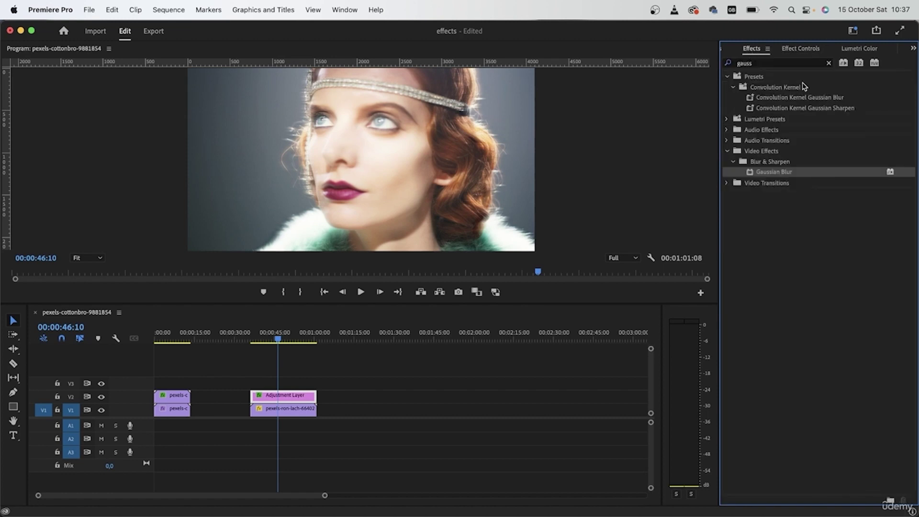
left_click(829, 63)
left_click(809, 63)
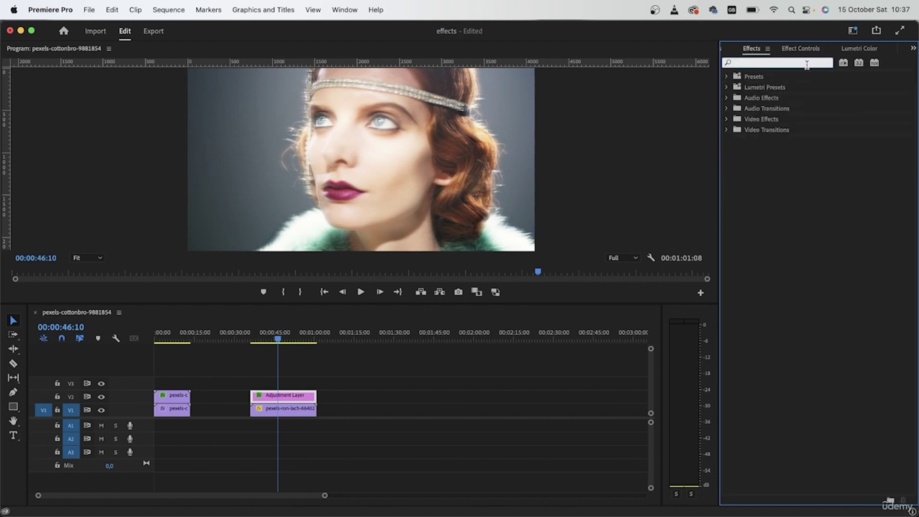
type("chrom")
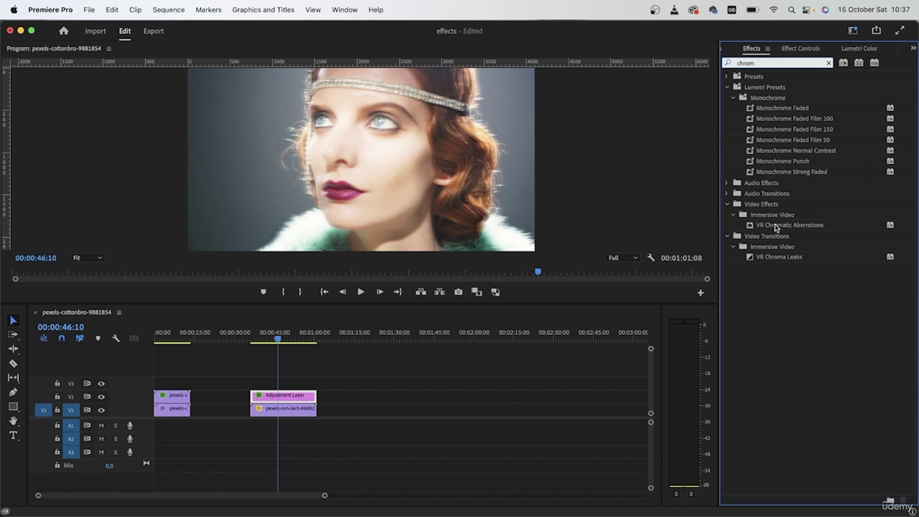
left_click_drag(776, 227, 303, 395)
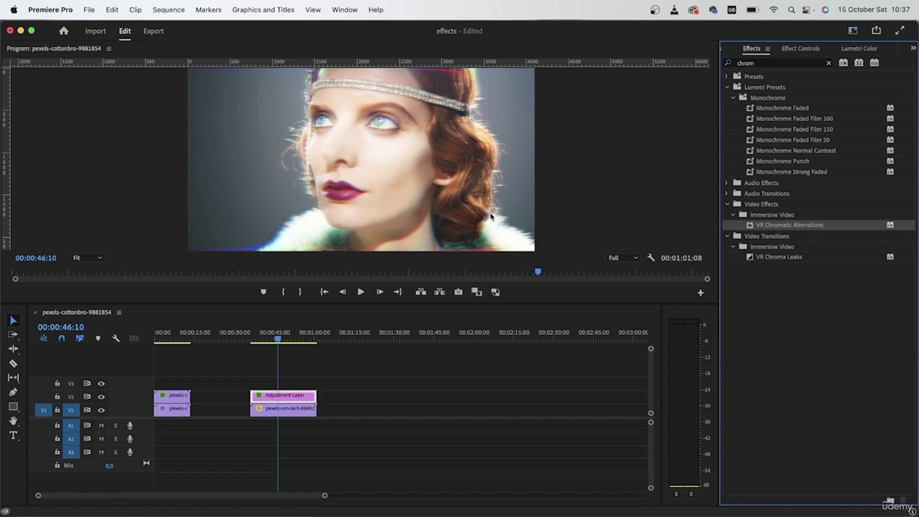
Step: Show the adjustment layer's effect settings and widen their panel and name column to read the full parameter names
left_click(812, 47)
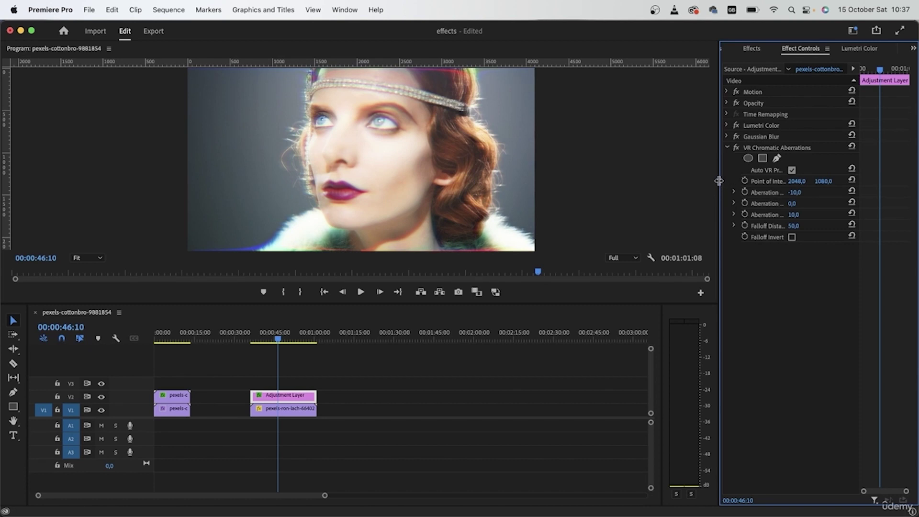
left_click_drag(719, 181, 589, 203)
left_click_drag(789, 267, 869, 256)
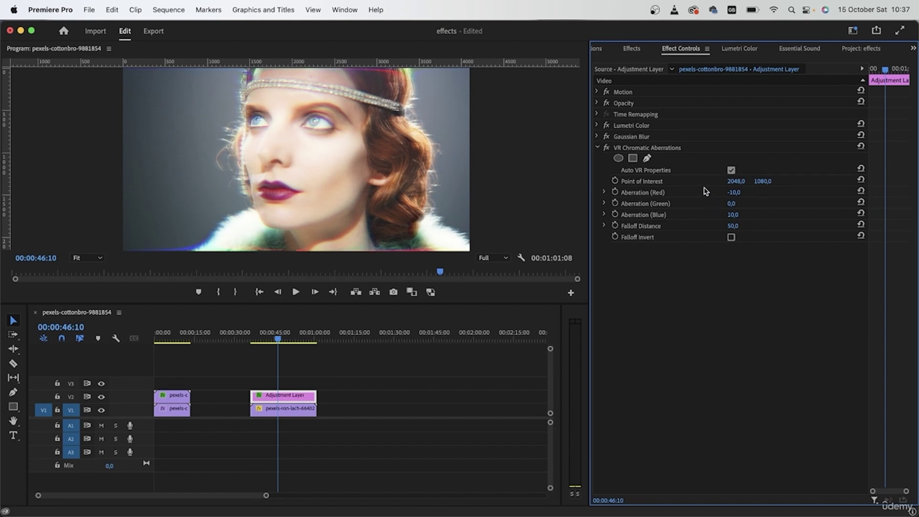
left_click(686, 183)
mouse_move(297, 166)
left_mouse_down()
mouse_move(419, 164)
mouse_move(398, 246)
mouse_move(383, 76)
mouse_move(359, 73)
mouse_move(240, 213)
mouse_move(191, 205)
mouse_move(247, 122)
mouse_move(176, 84)
mouse_move(124, 246)
mouse_move(156, 282)
mouse_move(255, 50)
mouse_move(275, 151)
mouse_move(300, 167)
left_mouse_up()
key("super+z")
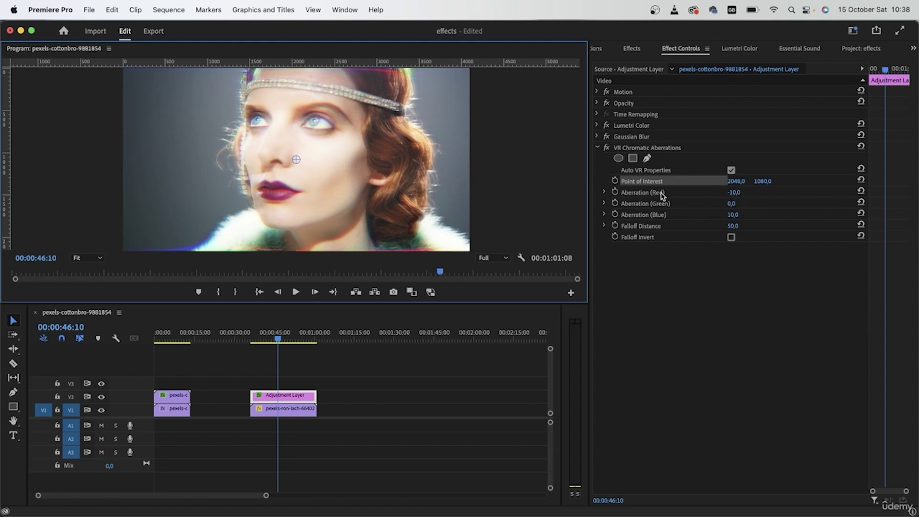
Step: Set the VR Chromatic Aberrations values to -17 for red, -1 for green and 72 for blue
left_click(735, 193)
type("72")
key("Return")
mouse_move(733, 193)
left_mouse_down()
mouse_move(746, 193)
mouse_move(722, 192)
left_mouse_up()
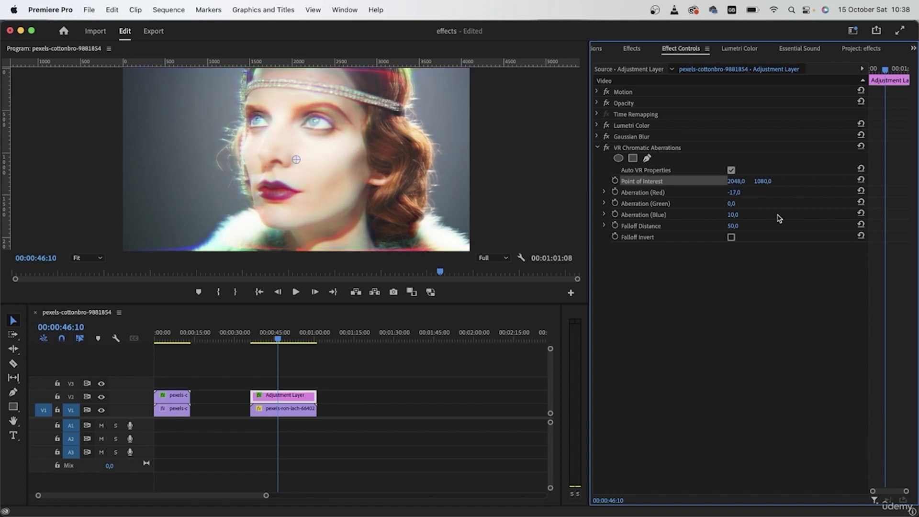
mouse_move(731, 204)
left_mouse_down()
mouse_move(714, 203)
mouse_move(740, 205)
left_mouse_up()
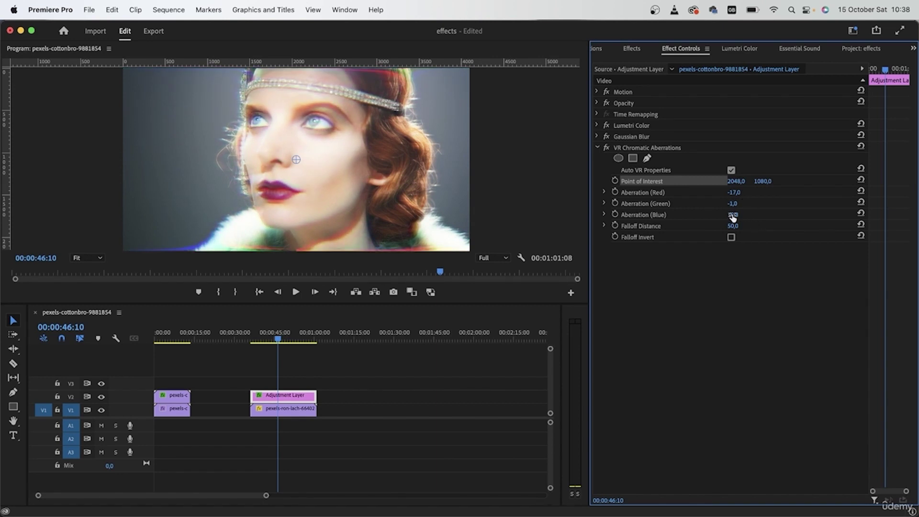
left_click_drag(734, 214, 742, 215)
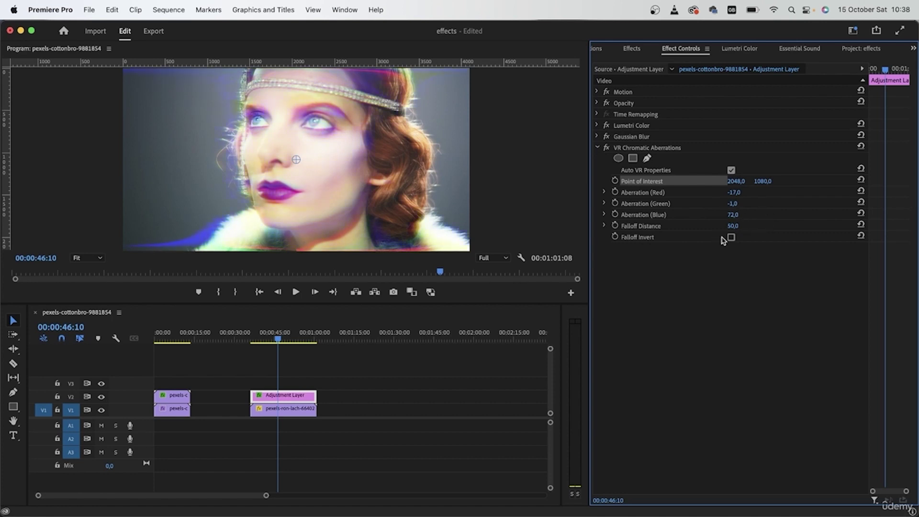
Step: Try a falloff distance of 100 for VR Chromatic Aberrations and reduce it to 23
mouse_move(733, 225)
left_mouse_down()
mouse_move(709, 226)
mouse_move(747, 225)
left_mouse_up()
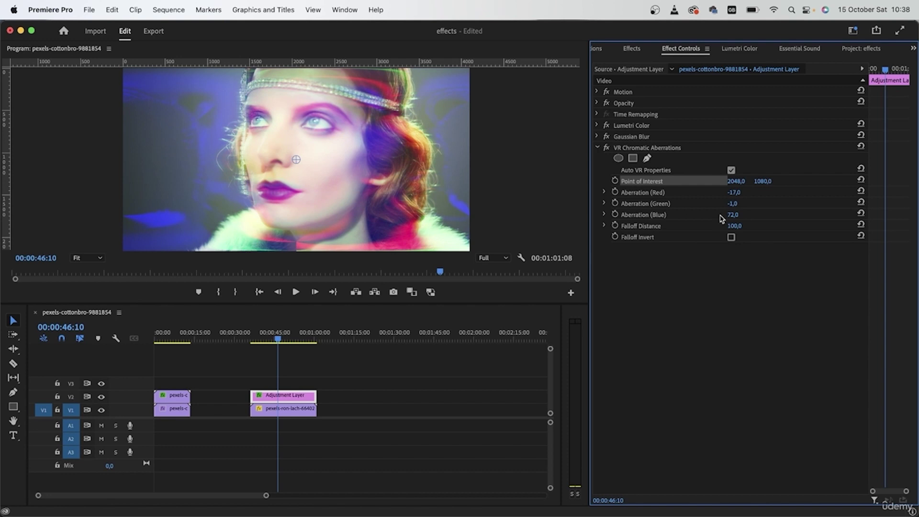
left_click(733, 229)
left_click_drag(735, 229, 687, 228)
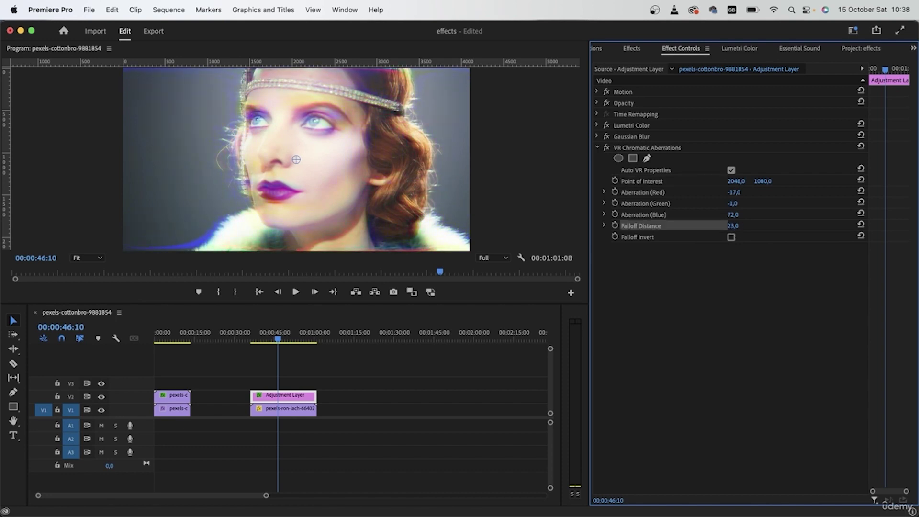
Step: Compare VR Chromatic Aberrations with Falloff Invert on and off, leave it off, and set the falloff distance to 0
left_click(732, 237)
left_click(731, 237)
left_click(732, 237)
left_click(732, 237)
left_click(732, 237)
left_click(731, 237)
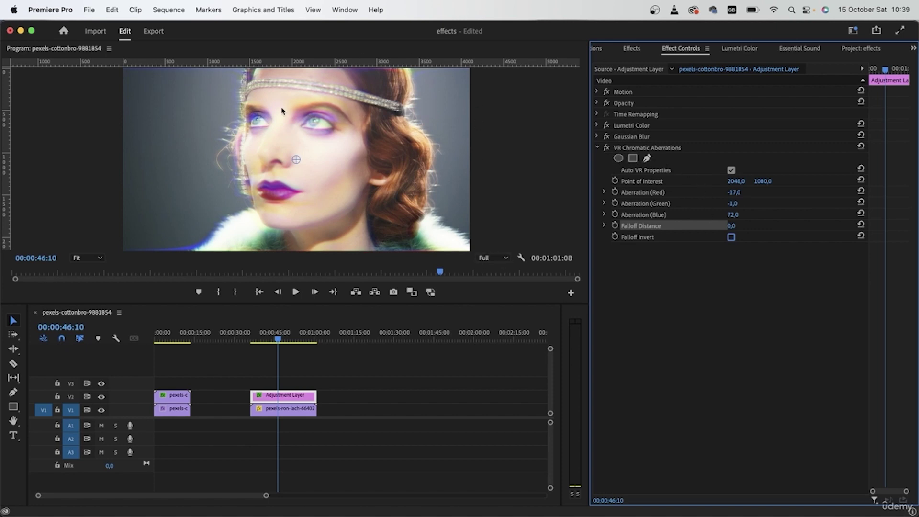
Step: Draw a closed freeform mask around the woman's head and shoulders for the VR Chromatic Aberrations effect
left_click(647, 158)
left_click(430, 78)
left_click(438, 113)
left_click(445, 150)
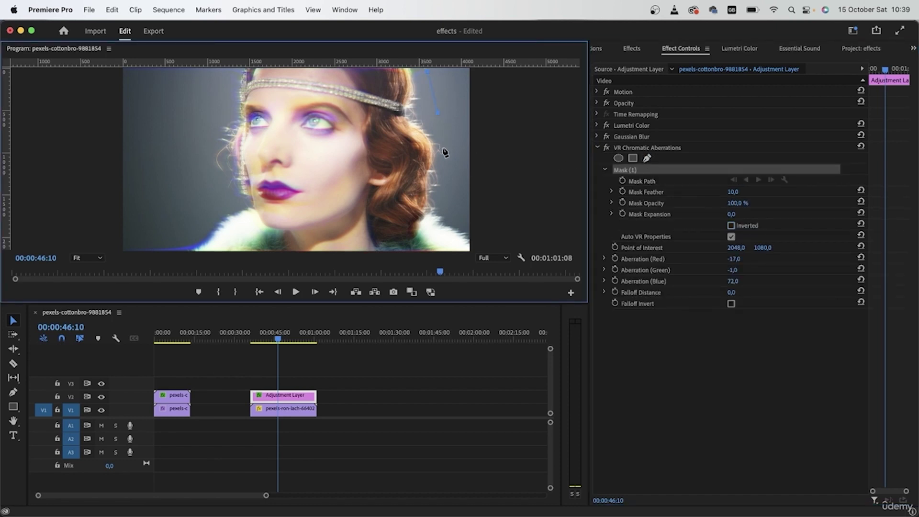
left_click(474, 234)
left_click(483, 248)
left_click(170, 248)
left_click(208, 211)
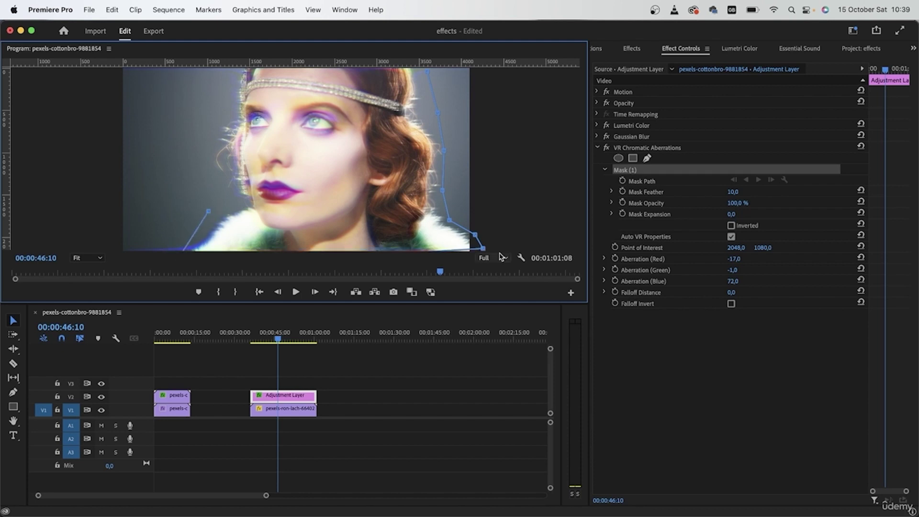
left_click(212, 180)
left_click(195, 140)
left_click(218, 93)
left_click(228, 70)
left_click(427, 71)
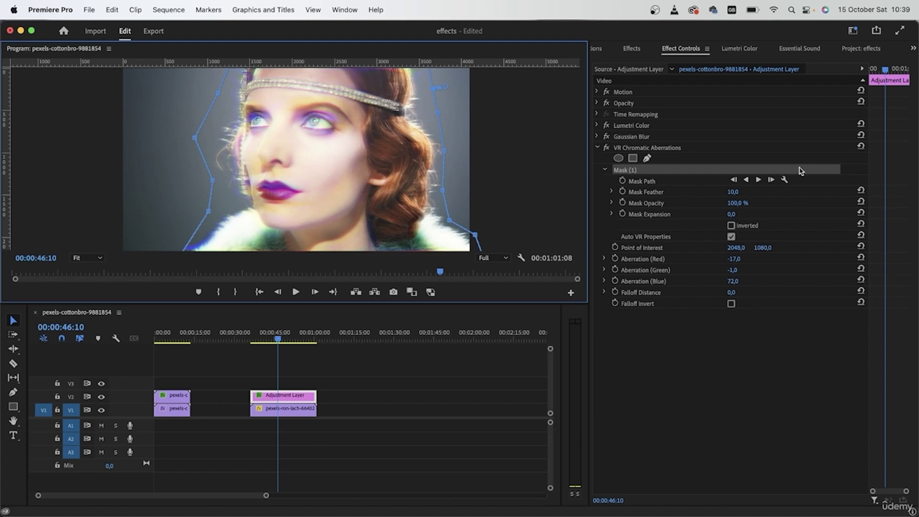
Step: At the start of the adjustment layer, set the VR Chromatic Aberrations to -5 for red and 32 for blue
left_click(889, 72)
left_click_drag(890, 74, 851, 93)
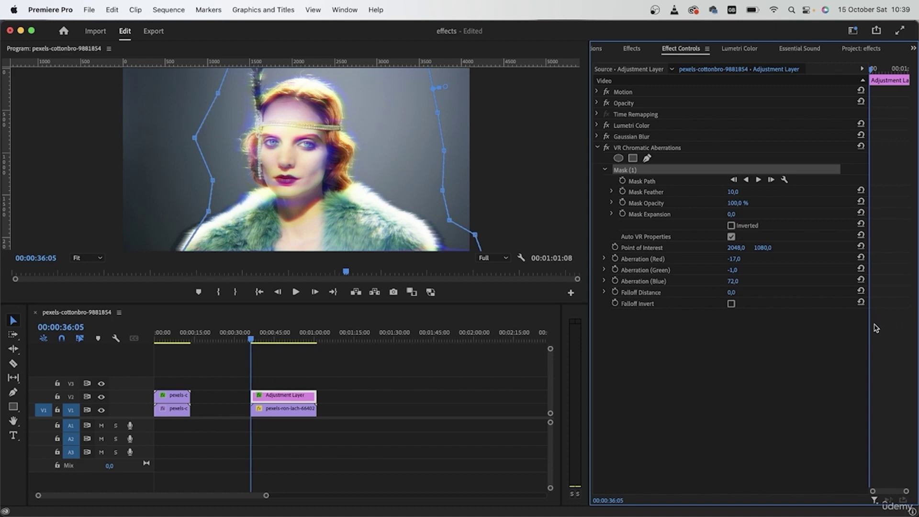
left_click_drag(868, 327, 804, 322)
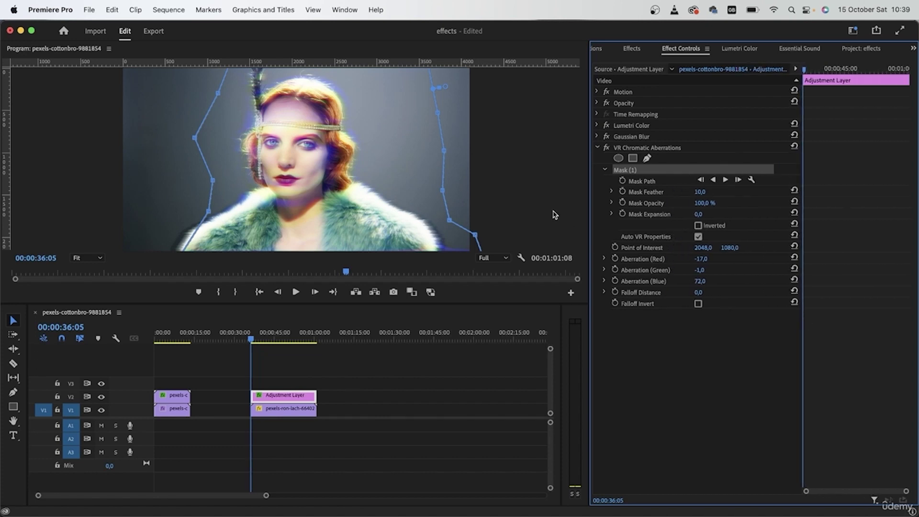
mouse_move(700, 281)
left_mouse_down()
mouse_move(710, 283)
mouse_move(702, 278)
left_mouse_up()
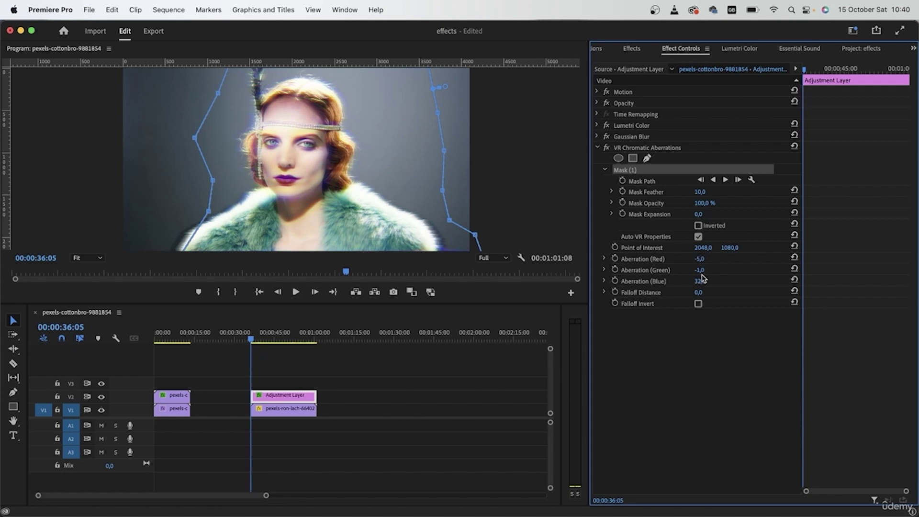
Step: Duplicate the VR Chromatic Aberrations effect on the adjustment layer and move one copy above Lumetri Color
left_click(597, 149)
left_click(597, 149)
left_click(634, 157)
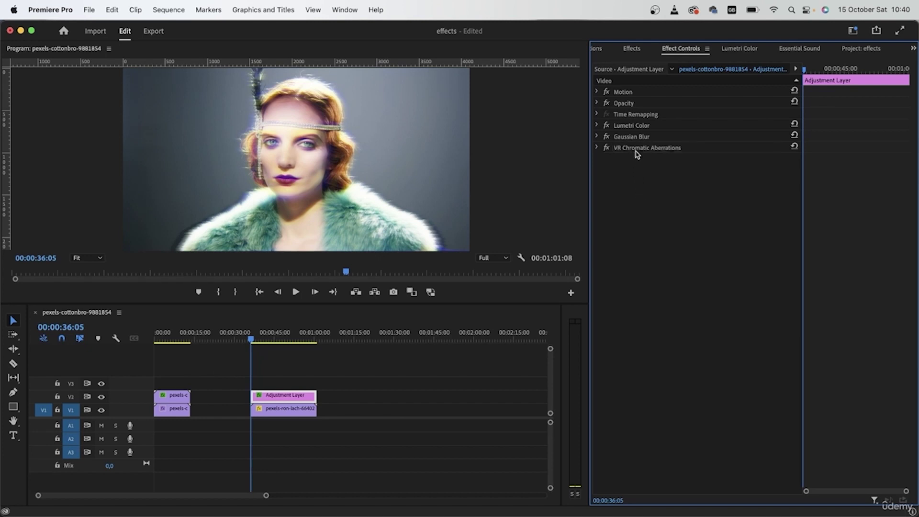
left_click(635, 151)
key("super+c")
key("super+v")
left_click_drag(646, 163, 639, 126)
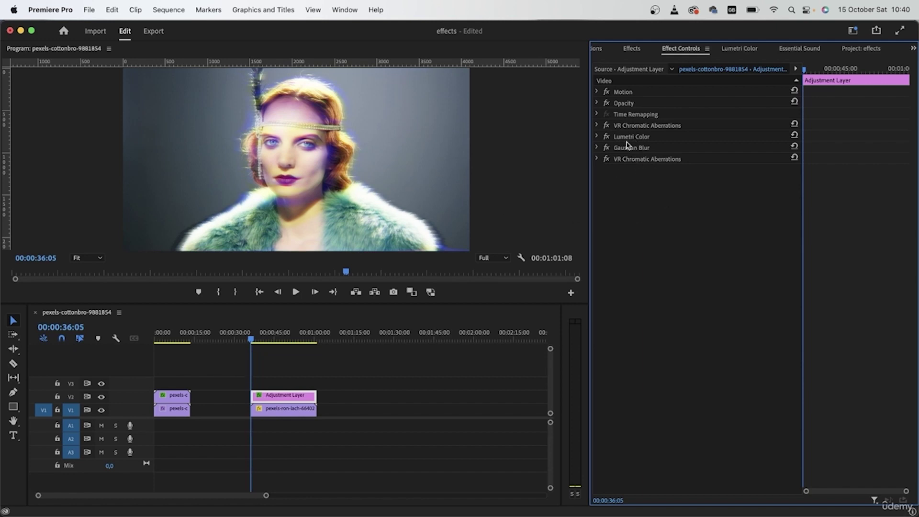
Step: Set the upper VR Chromatic Aberrations to 19 for red, -2 for green and 49 for blue, with mask opacity 58%
left_click(607, 126)
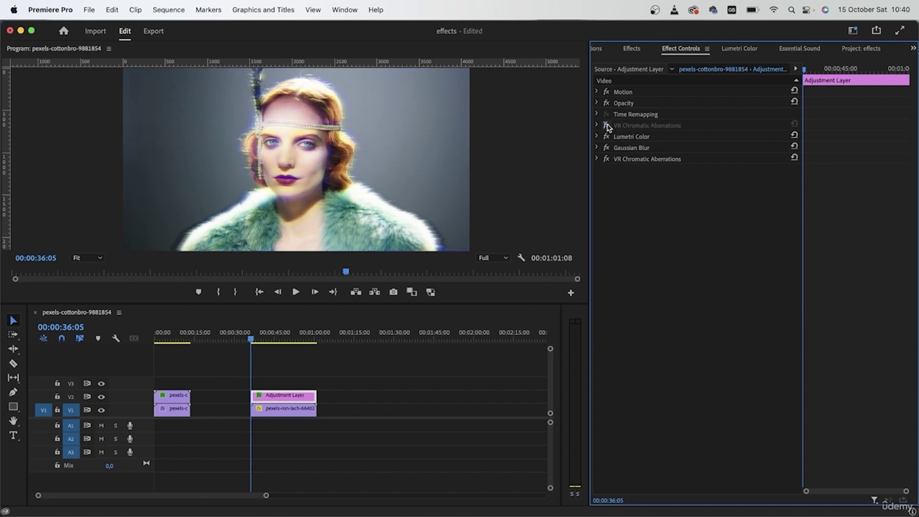
left_click(607, 125)
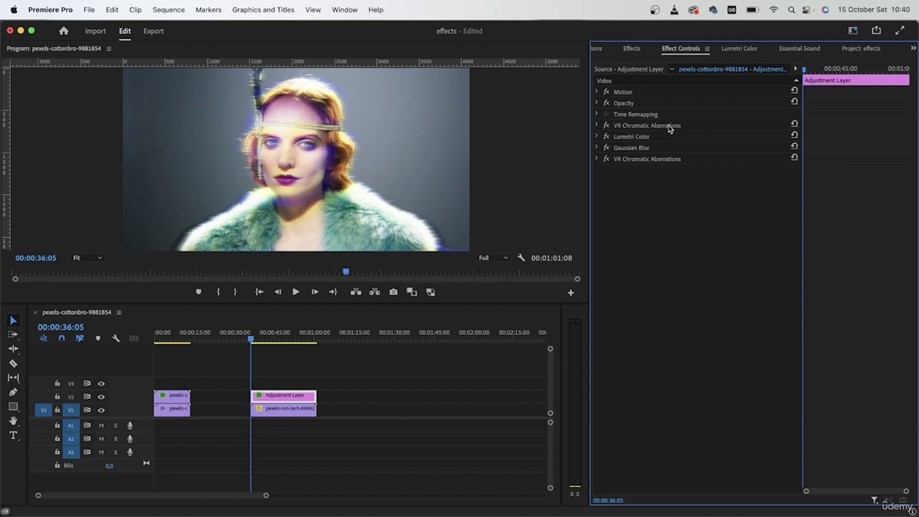
left_click(597, 125)
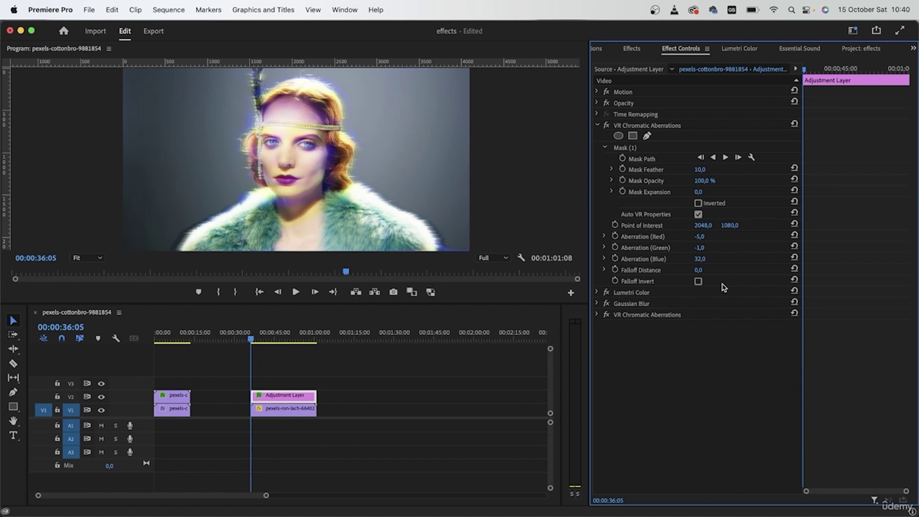
left_click_drag(700, 237, 710, 236)
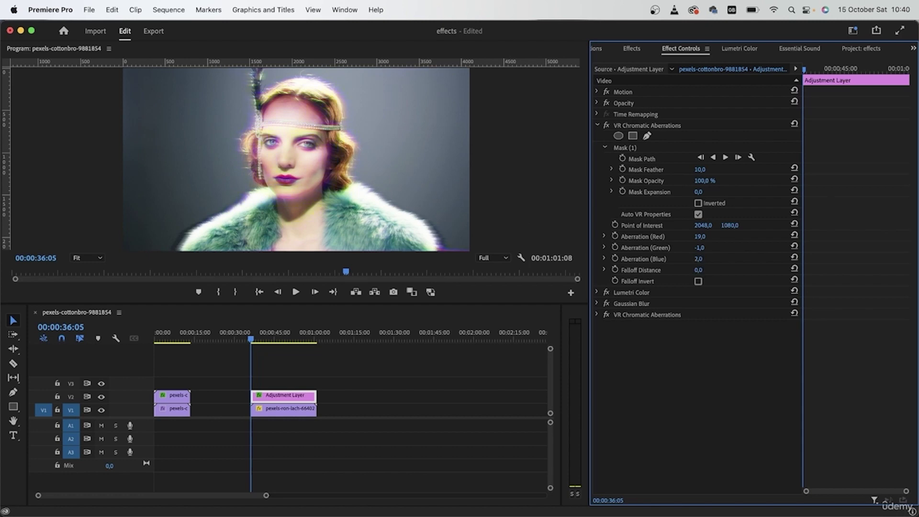
left_click_drag(700, 248, 723, 270)
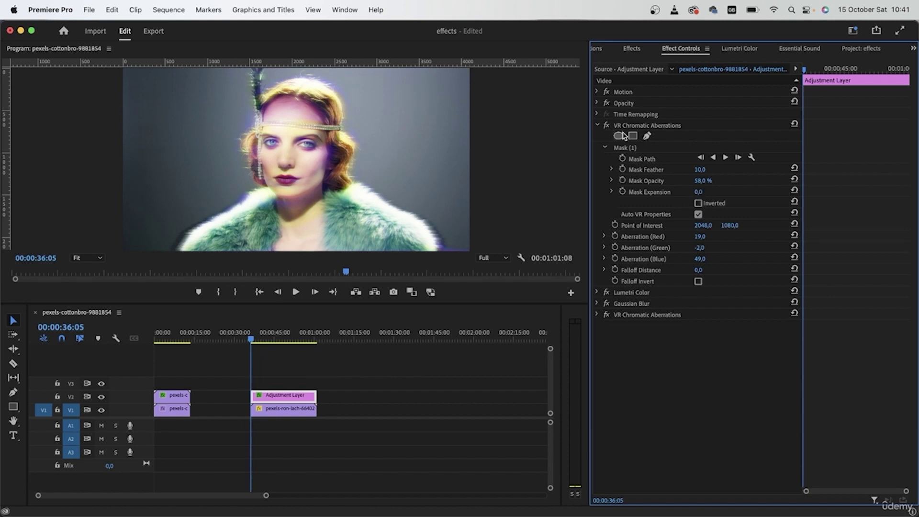
left_click(597, 125)
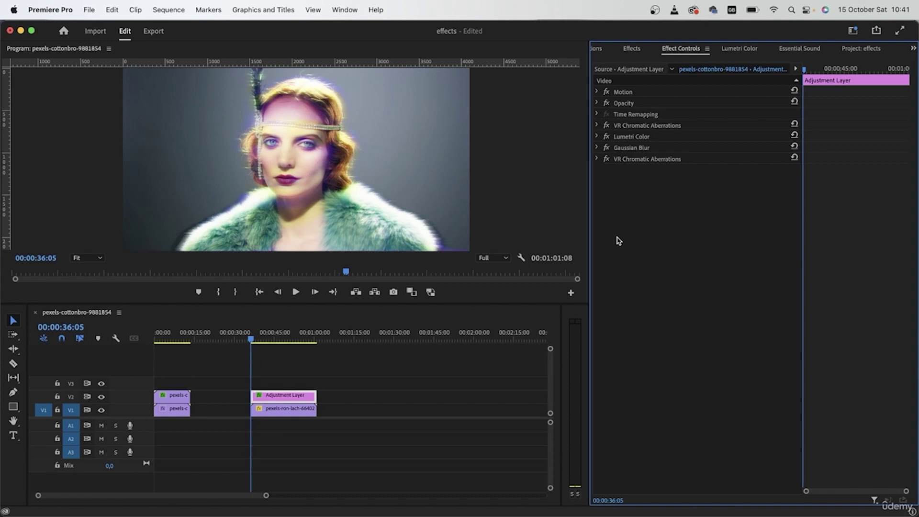
Step: Set the Gaussian Blur blurriness to 88 and adjust the whites in Lumetri Color on the adjustment layer
left_click(597, 226)
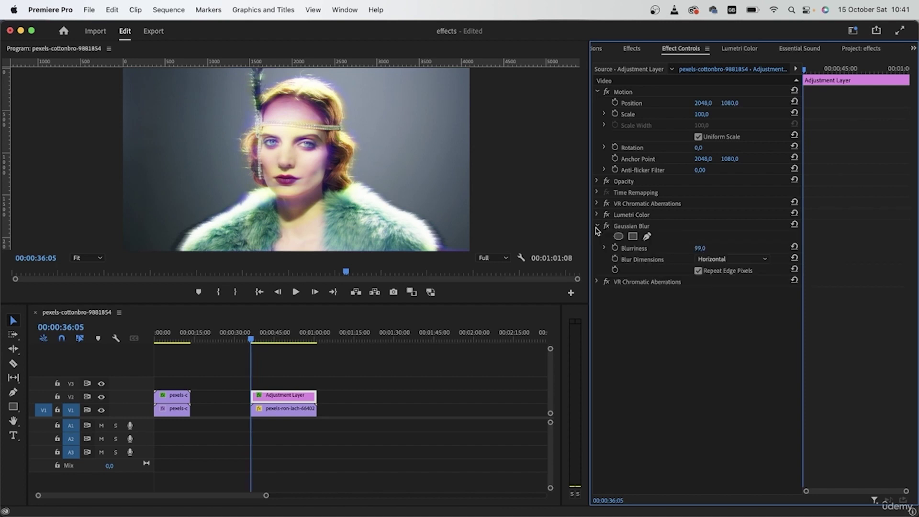
left_click_drag(698, 249, 704, 249)
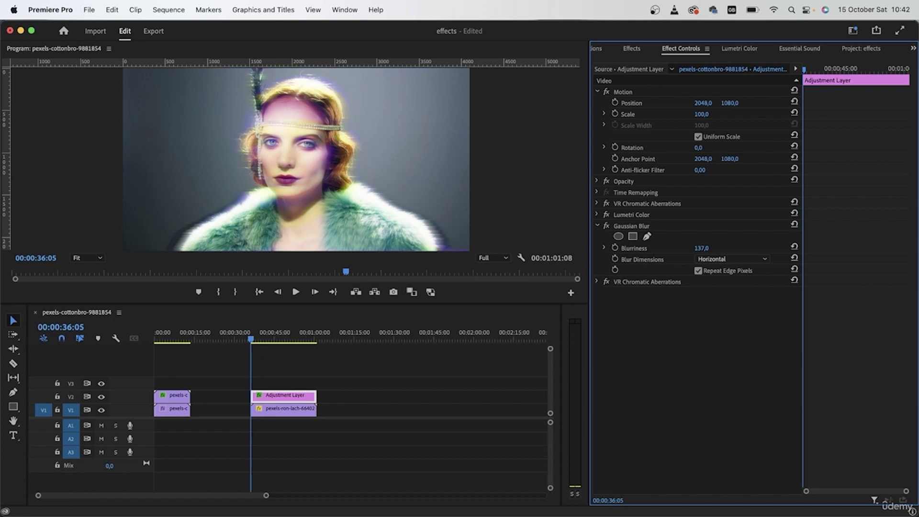
left_click(597, 215)
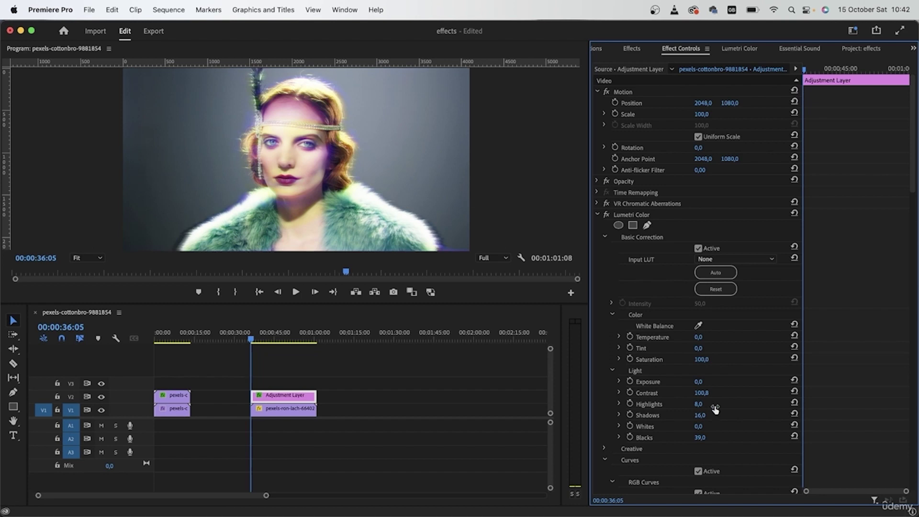
left_click_drag(699, 426, 701, 426)
left_click(597, 214)
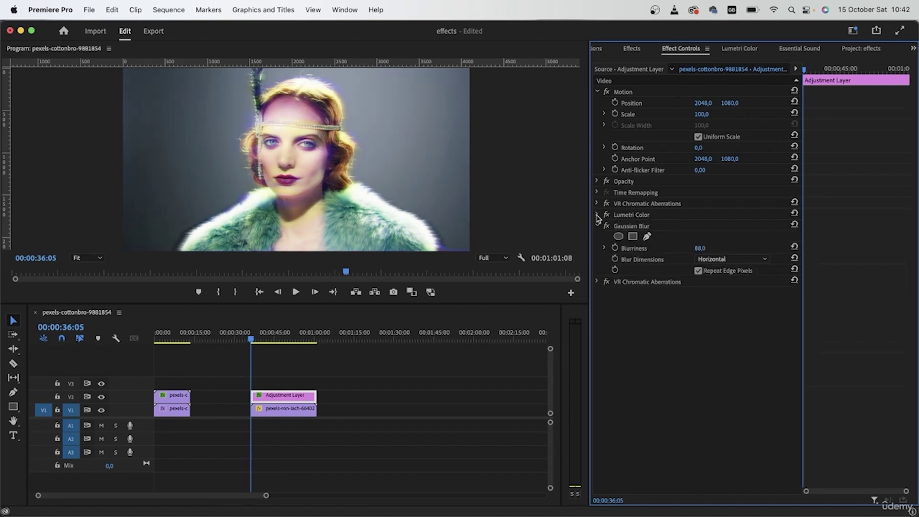
left_click(596, 91)
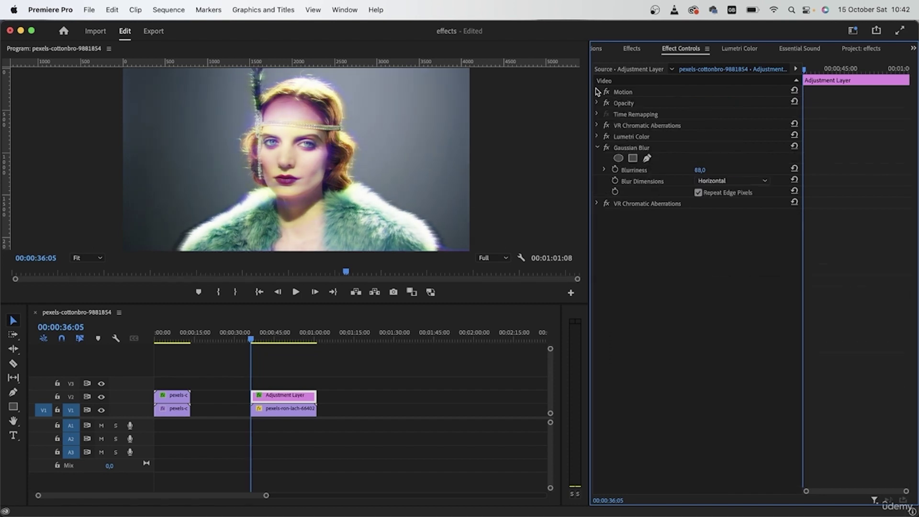
left_click(597, 148)
Step: Scrub through the clip to about 00:00:44:00 and compare the picture with track V2 hidden and shown
left_click(270, 340)
mouse_move(270, 340)
left_mouse_down()
mouse_move(252, 339)
mouse_move(275, 341)
left_mouse_up()
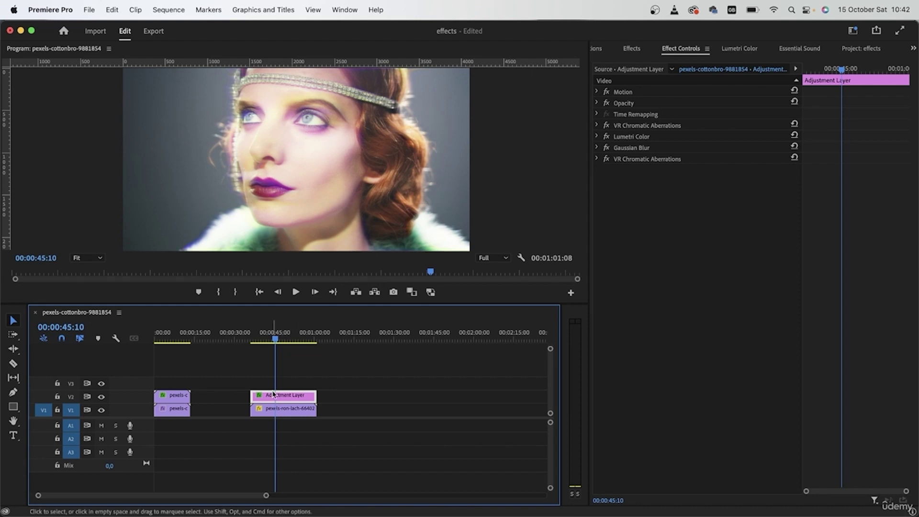
left_click_drag(281, 341, 271, 389)
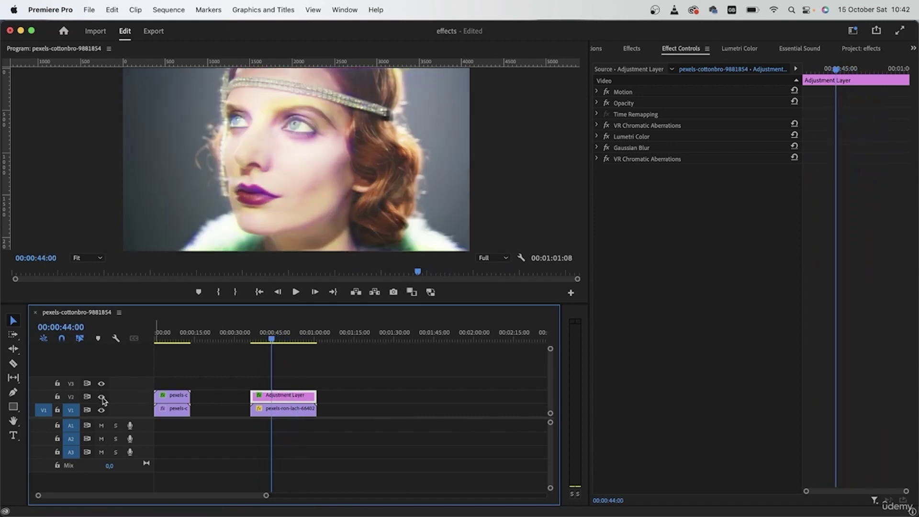
left_click(102, 397)
left_click(102, 397)
left_click(101, 397)
left_click(101, 397)
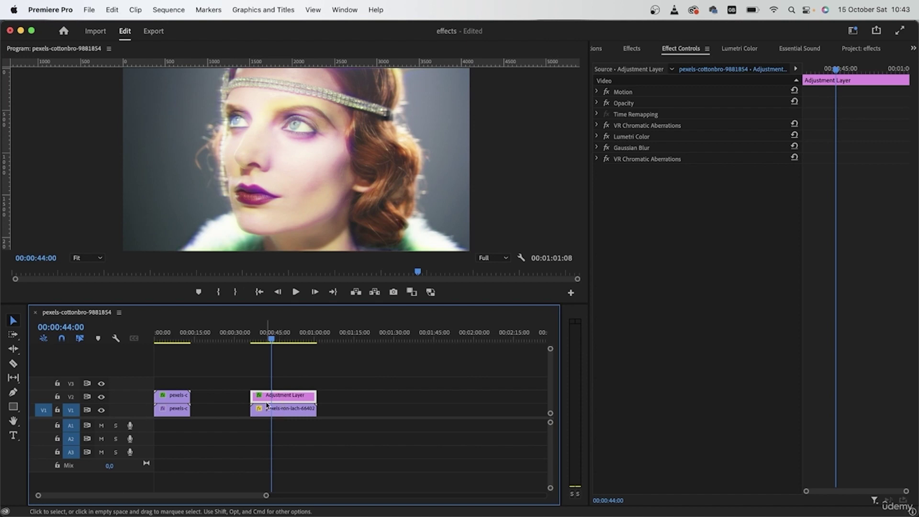
Step: Set the adjustment layer's opacity to 74% and check the effect at about 00:00:42:05
left_click(597, 92)
left_click(597, 181)
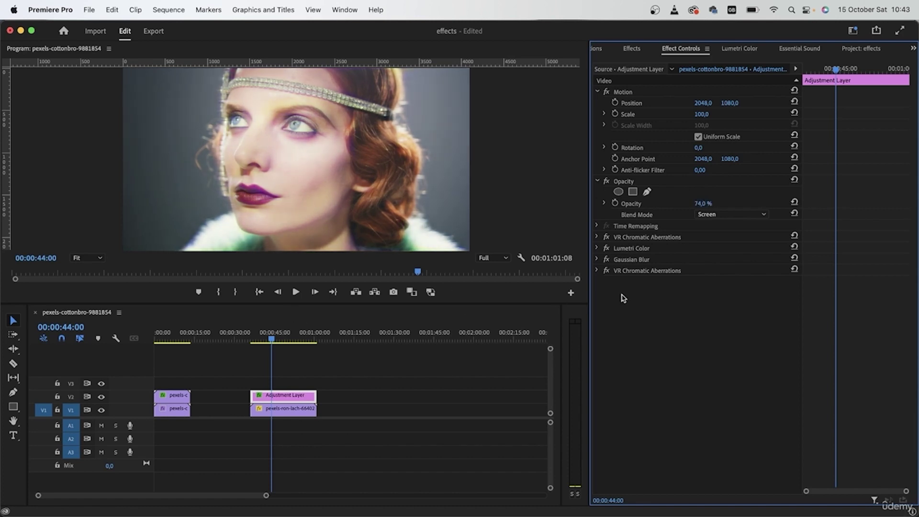
left_click(100, 399)
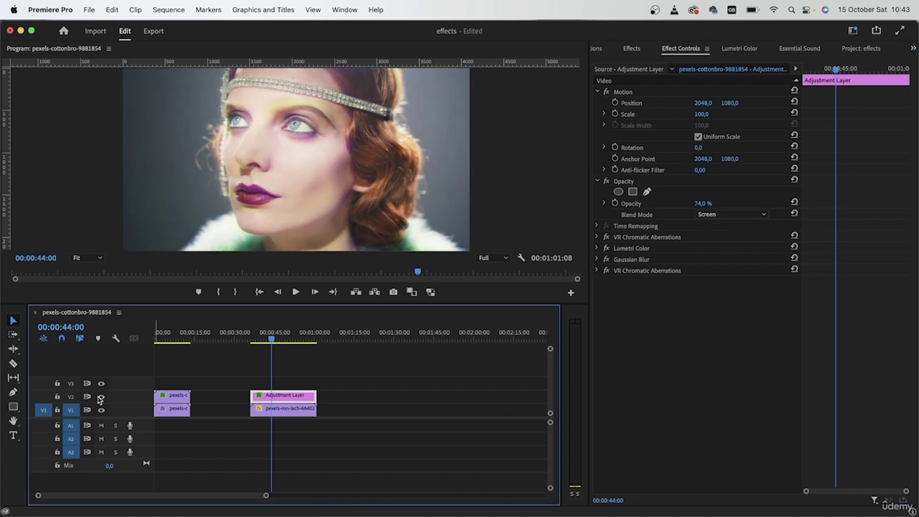
mouse_move(271, 339)
left_mouse_down()
mouse_move(288, 341)
mouse_move(267, 341)
left_mouse_up()
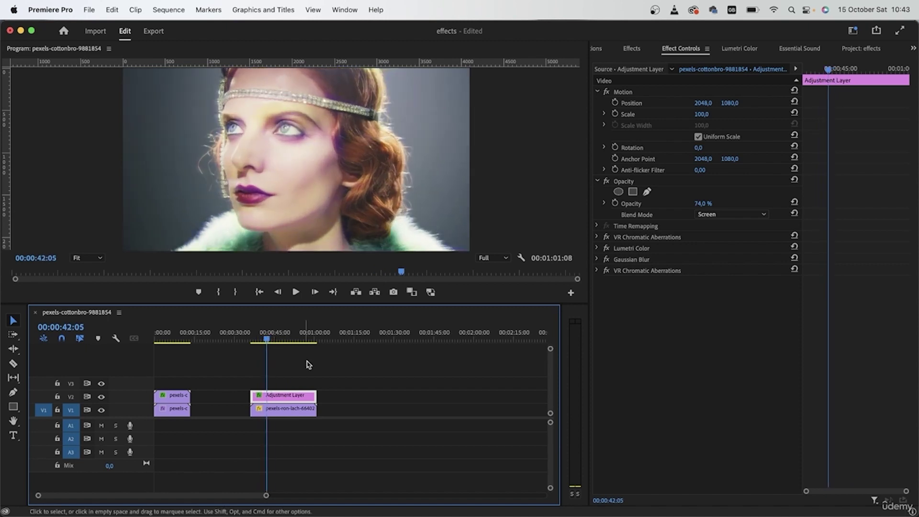
Step: Save the project and replace the open sequence with a new one made from the clip pexels-cottonbro-9328445
key("super+s")
key("shift+1")
left_click(35, 313)
left_click_drag(773, 127, 257, 402)
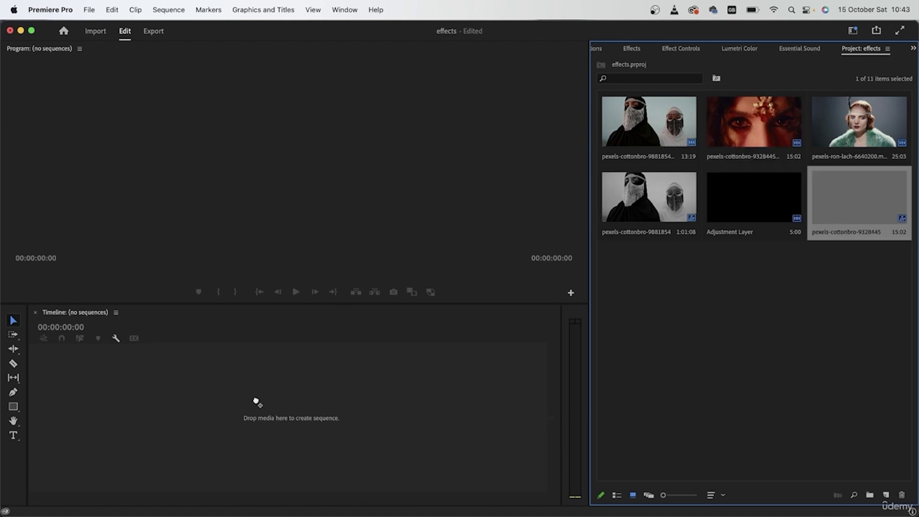
Step: Duplicate the clip onto track V2 and apply the Find Edges effect to the upper copy
mouse_move(164, 341)
left_mouse_down()
mouse_move(138, 341)
mouse_move(170, 342)
left_mouse_up()
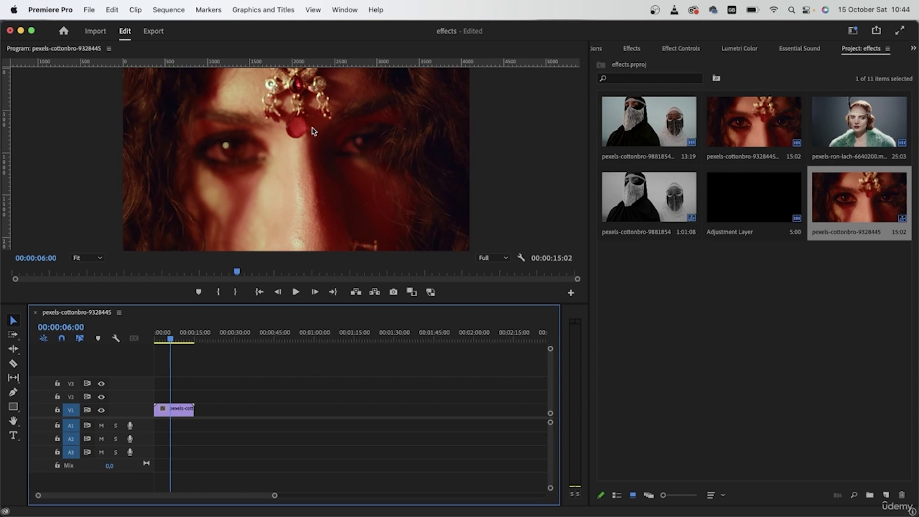
left_click_drag(176, 410, 180, 399)
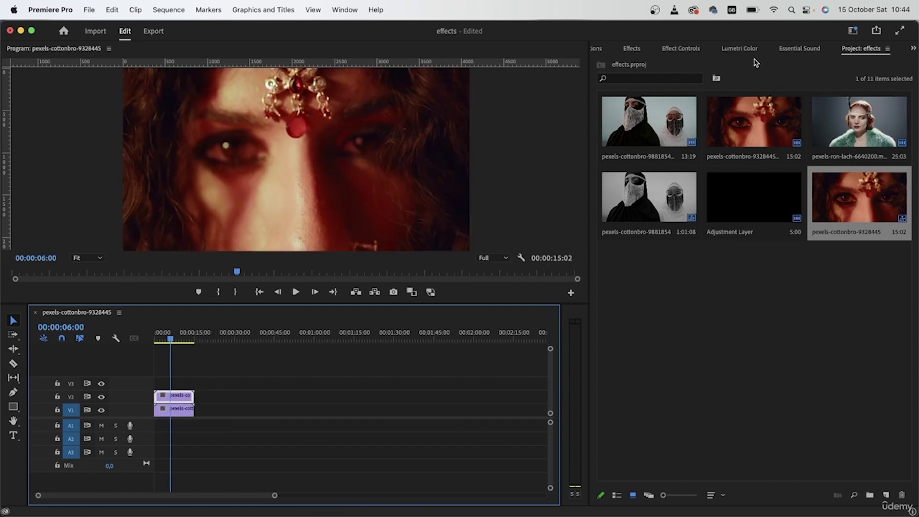
left_click(631, 49)
left_click(699, 63)
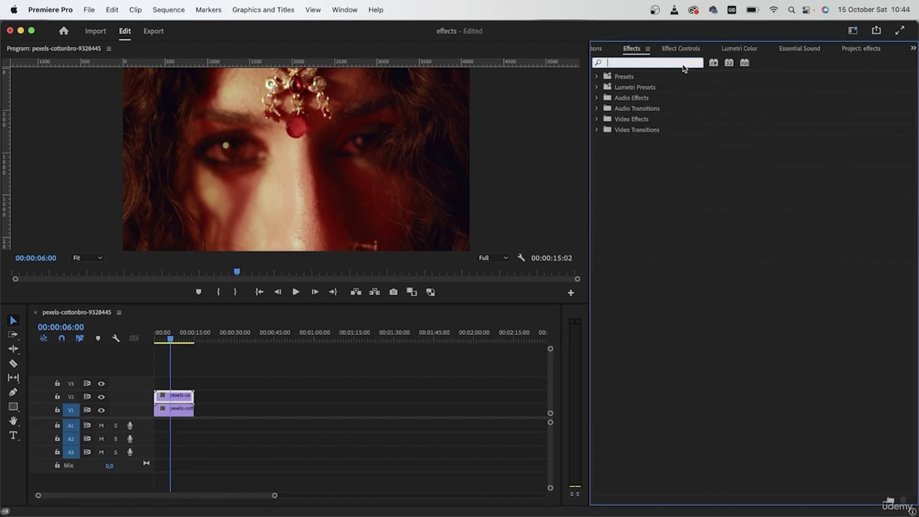
type("find e")
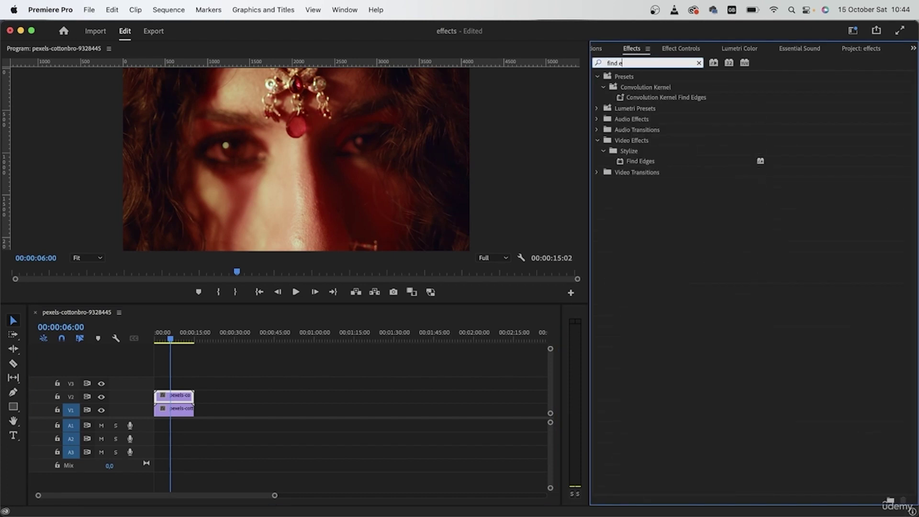
left_click(631, 162)
left_click_drag(642, 164, 178, 399)
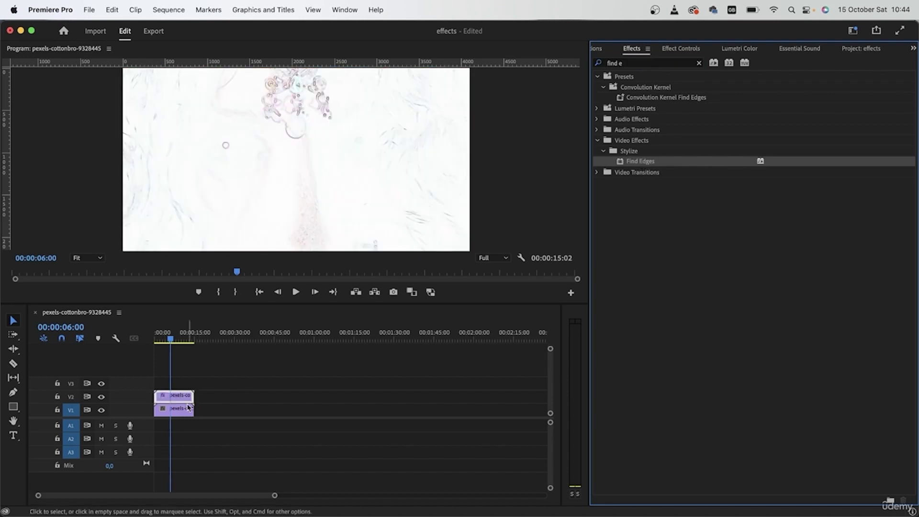
Step: Invert the Find Edges effect on the upper clip and set the clip's blend mode to Screen
left_click(677, 49)
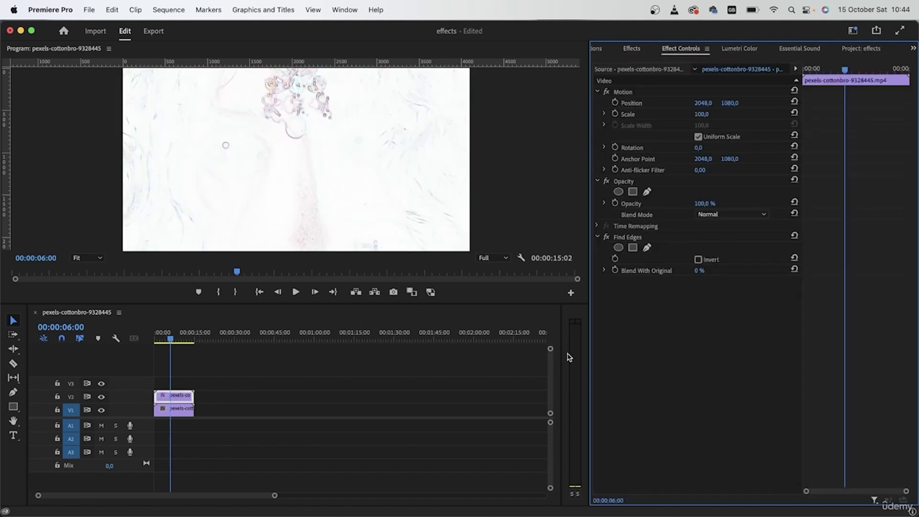
left_click(699, 259)
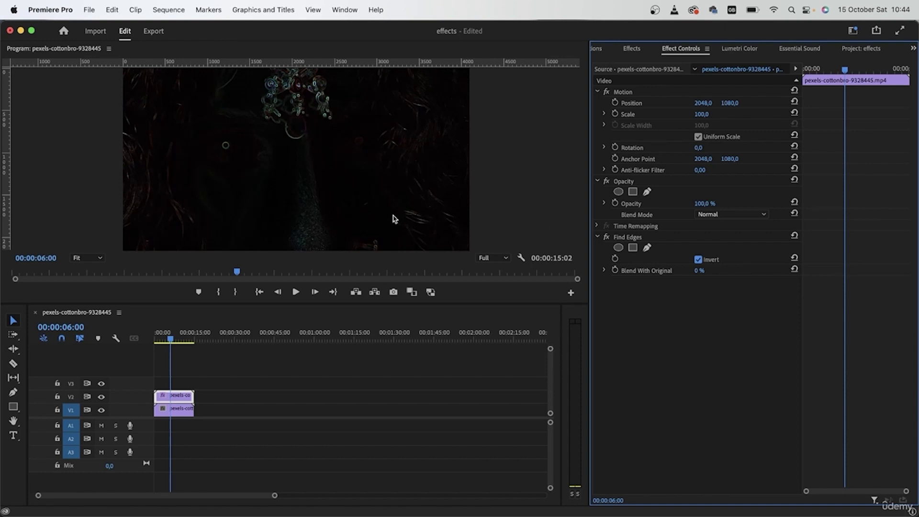
left_click(732, 215)
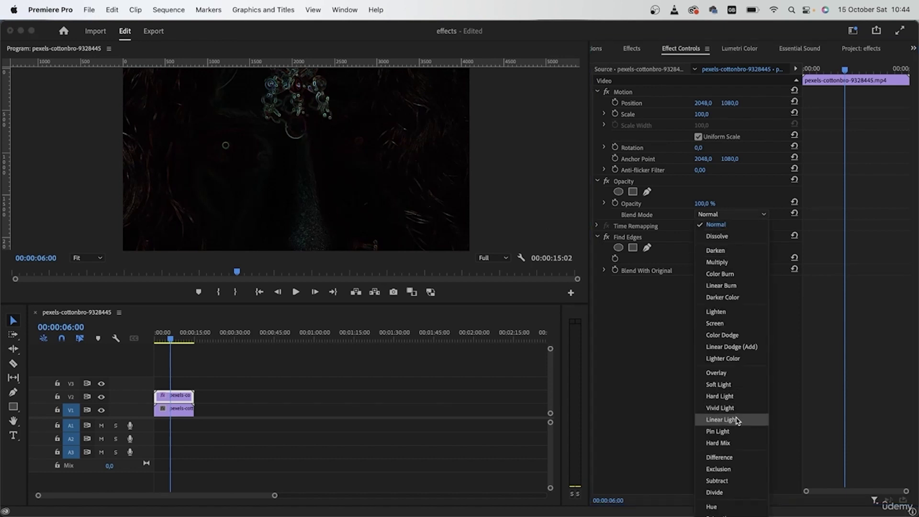
left_click(738, 324)
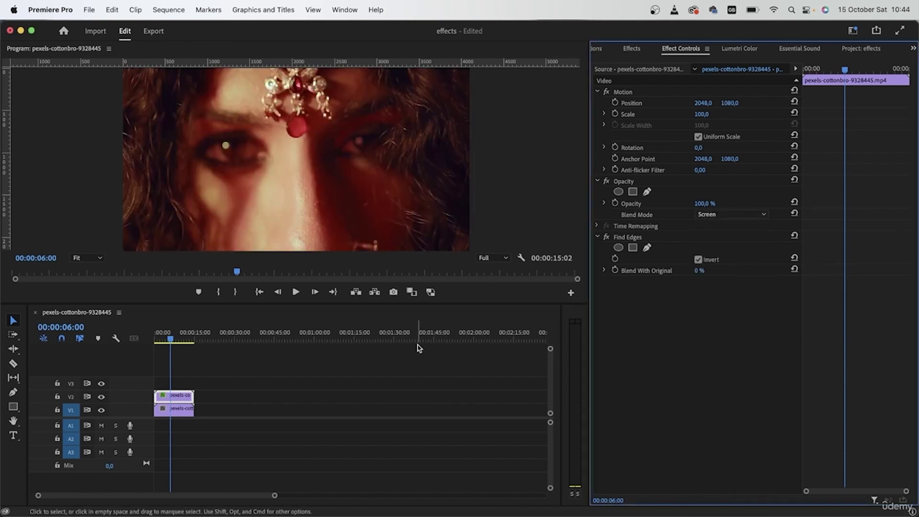
Step: Compare the picture with the Find Edges effect switched off and on
left_click(607, 238)
left_click(608, 238)
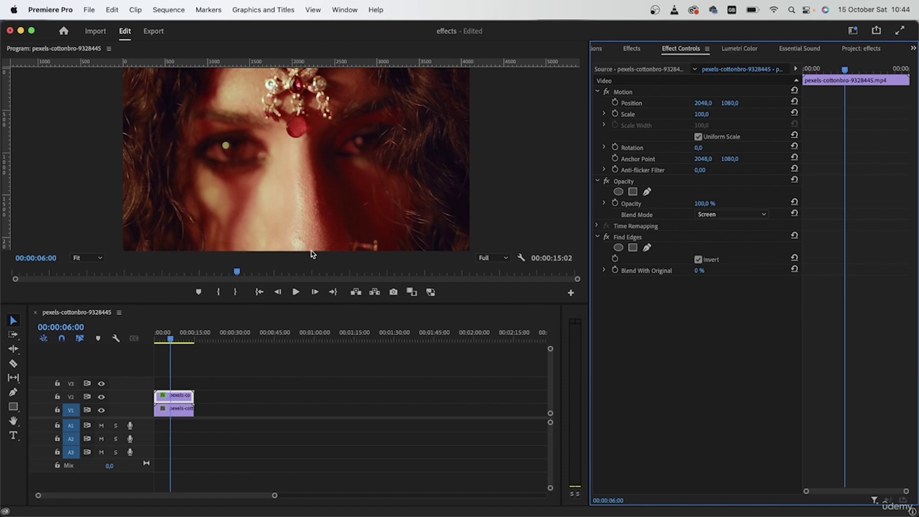
left_click(607, 238)
left_click(608, 238)
Step: Adjust the upper clip's Lumetri basic correction to Blacks -100, Shadows 33,8 and Contrast 30,2, leaving Exposure at 0 after trying 4,2
left_click(749, 51)
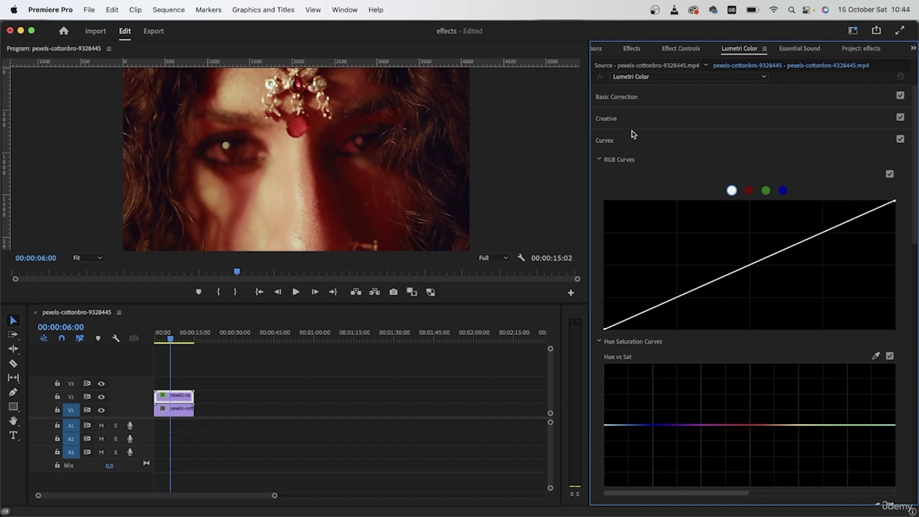
left_click(623, 99)
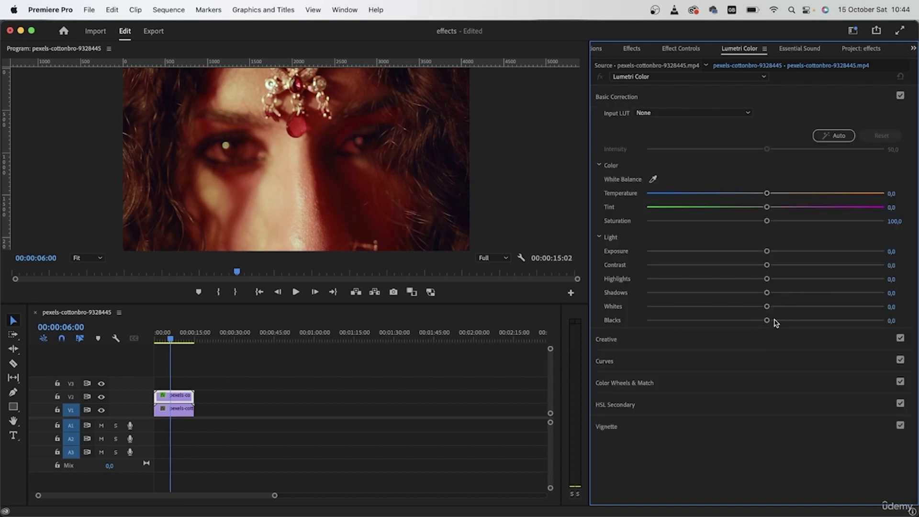
left_click_drag(769, 323, 622, 329)
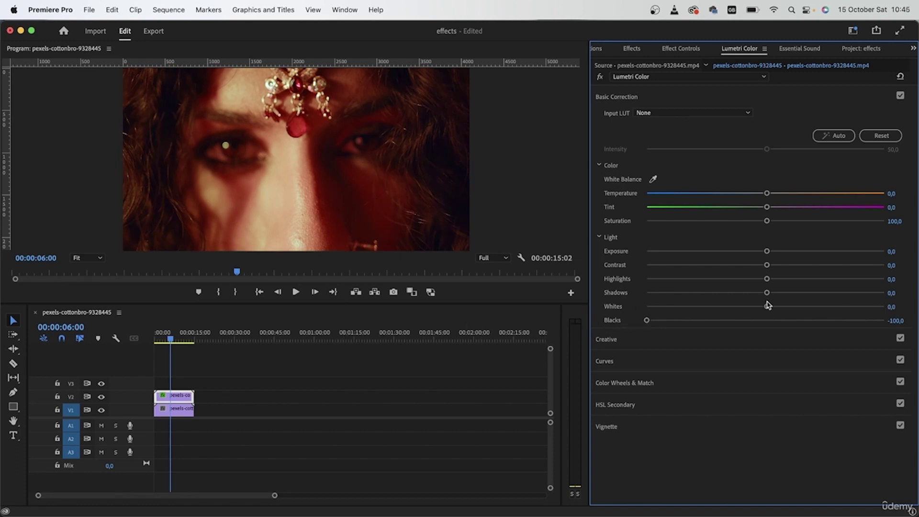
left_click_drag(771, 254, 867, 251)
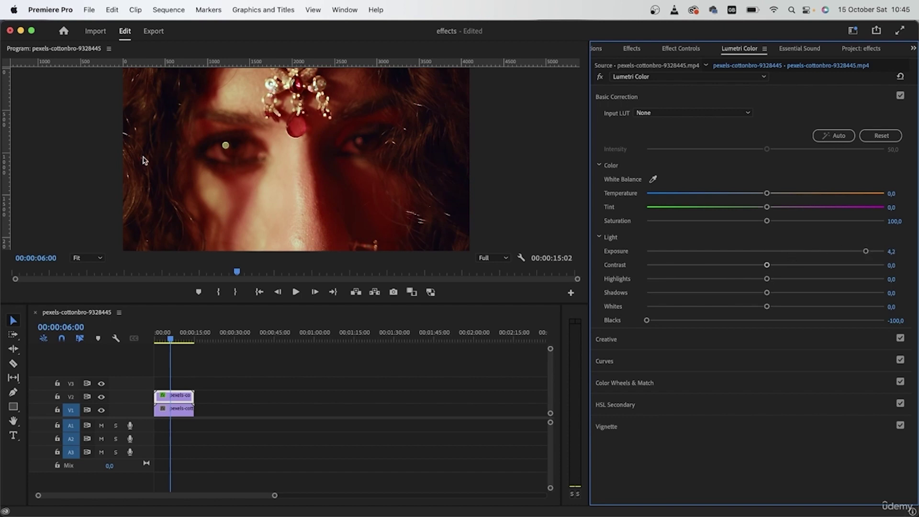
left_click(889, 251)
key("Return")
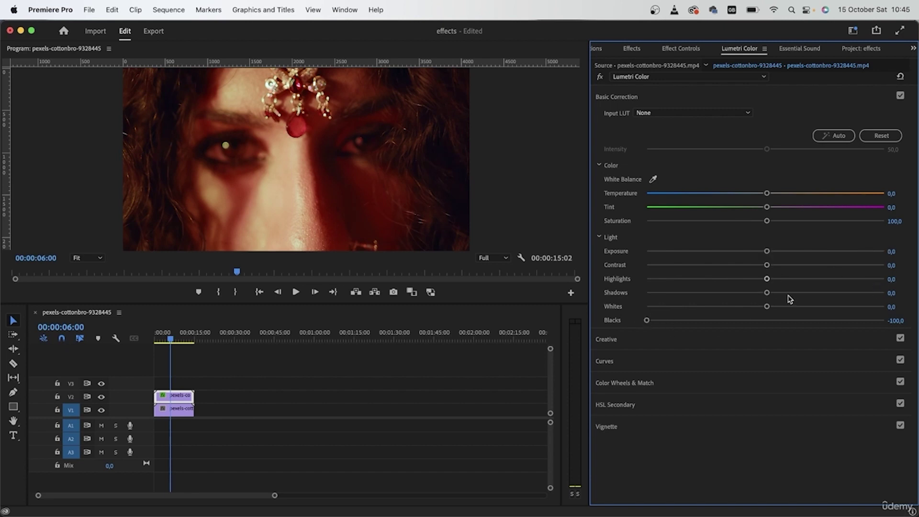
left_click_drag(767, 292, 805, 295)
left_click(802, 265)
Step: Apply the VR Glow effect to the clip on track V2 and check the layer with track V1 hidden
left_click(633, 49)
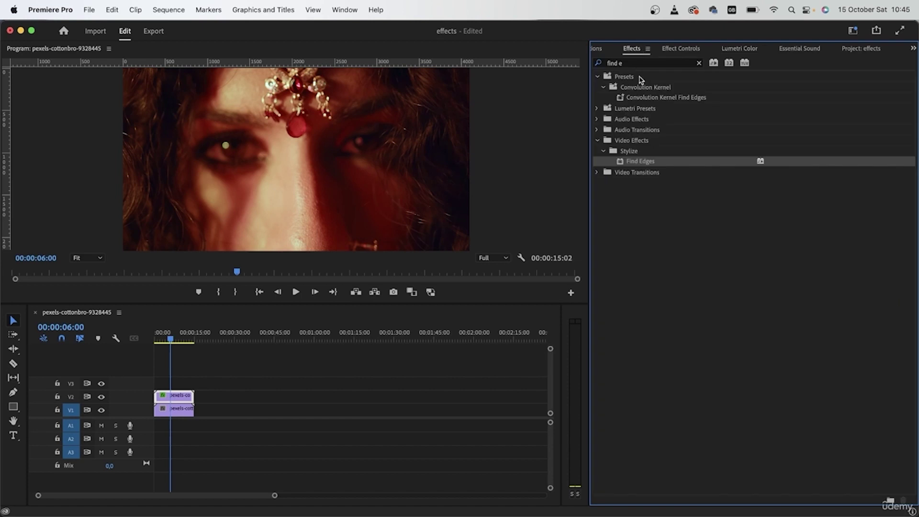
key("super+a")
type("vr")
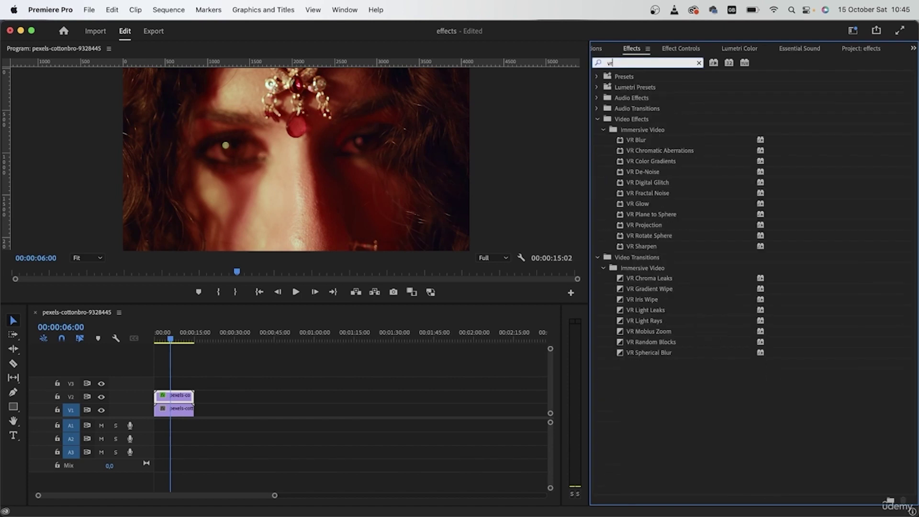
left_click_drag(651, 204, 180, 404)
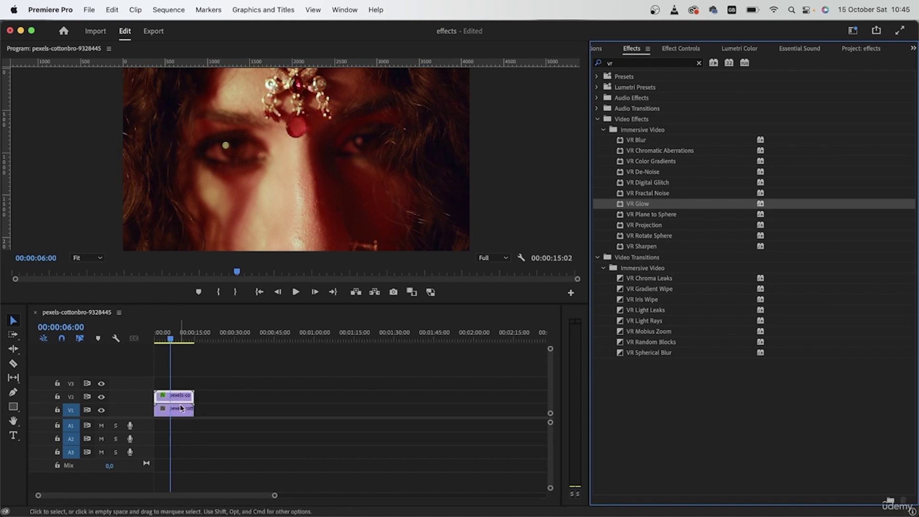
left_click(100, 411)
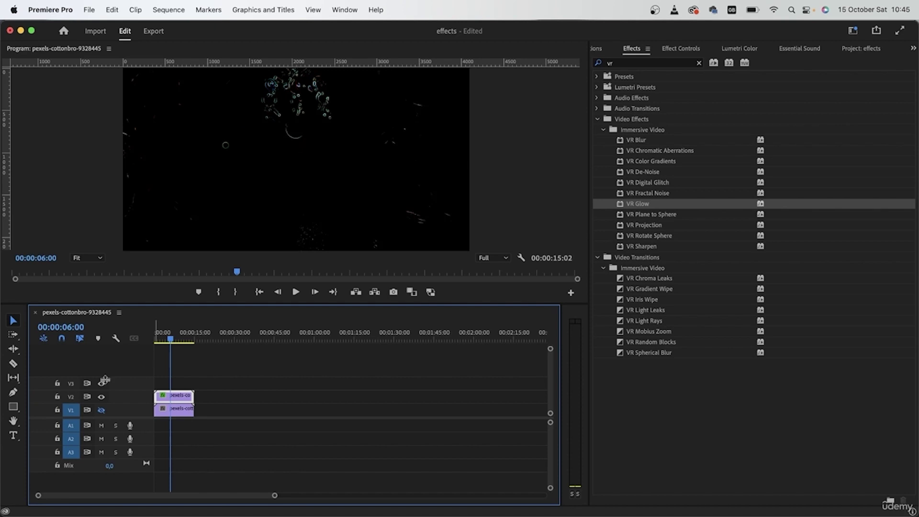
left_click(101, 410)
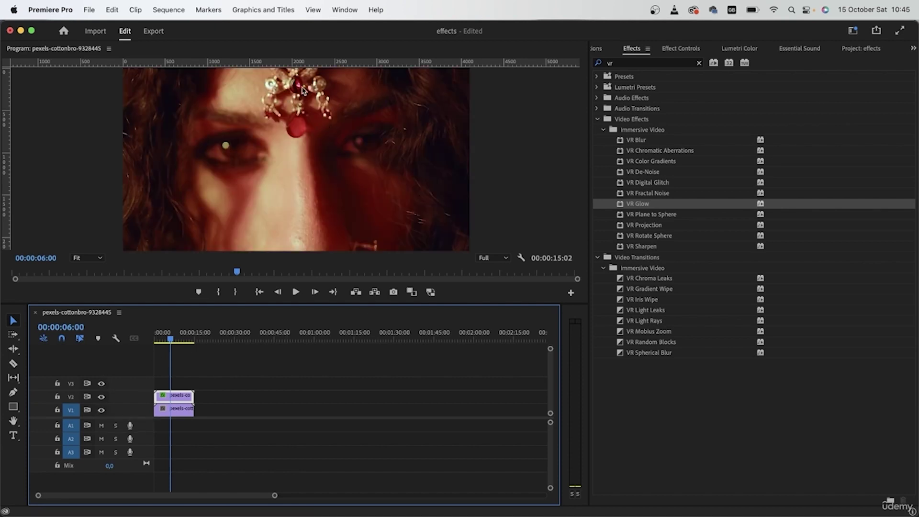
Step: Switch off VR Glow on the upper clip and set its blend mode to Normal to isolate the edges
left_click(693, 51)
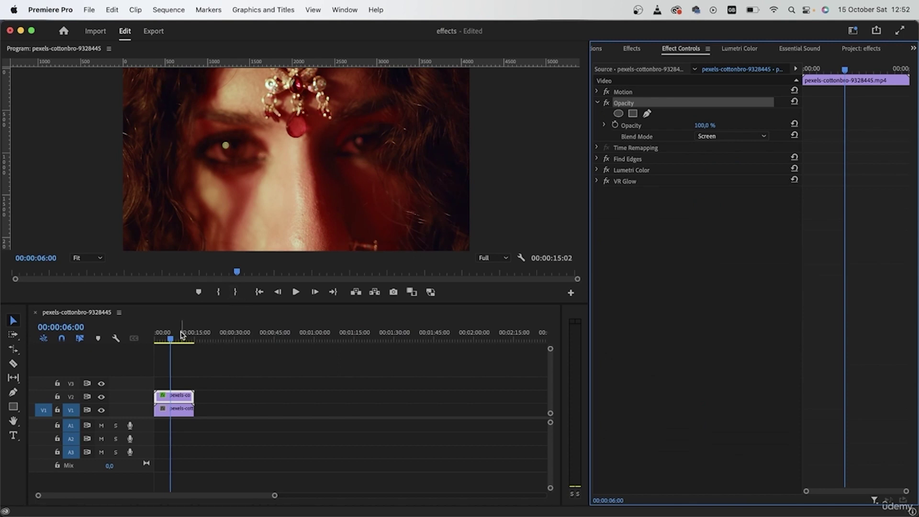
left_click(607, 181)
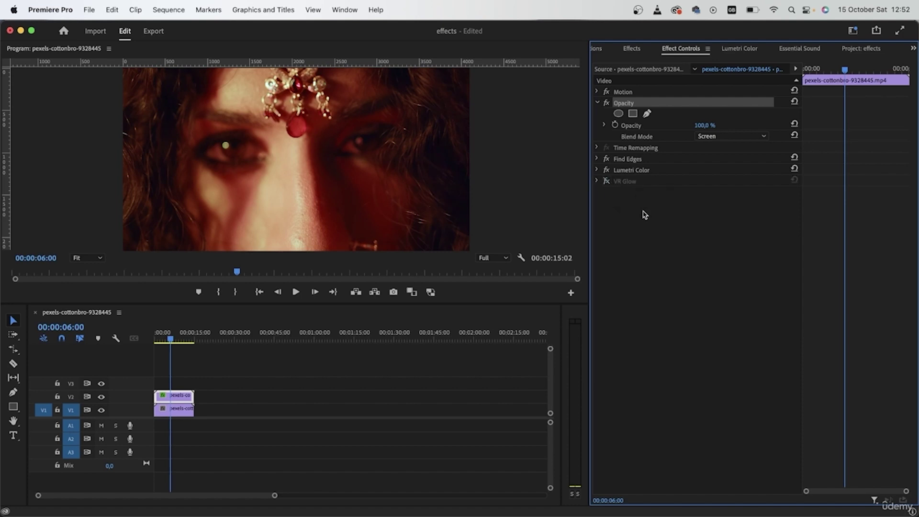
left_click(723, 138)
left_click(725, 145)
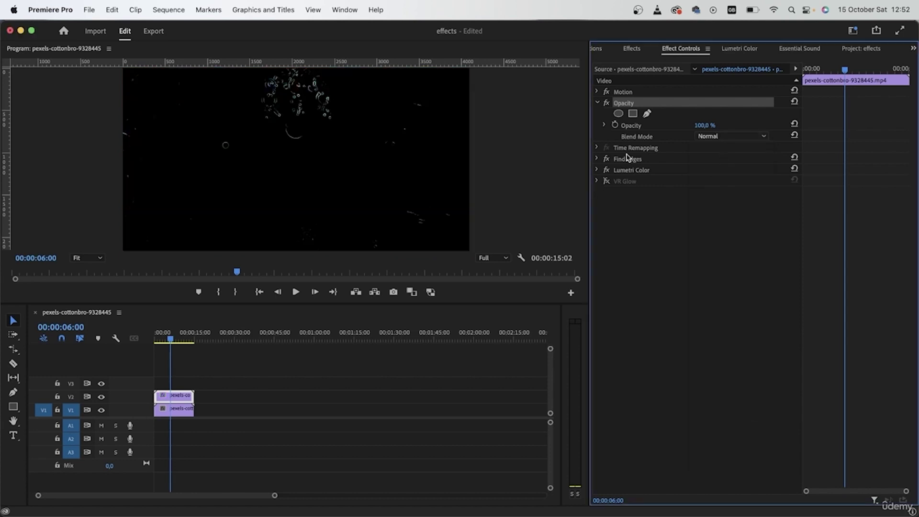
Step: Set the upper clip's Lumetri Color Blacks to 0, Shadows to 129,8 and Contrast to 19,2
left_click(598, 170)
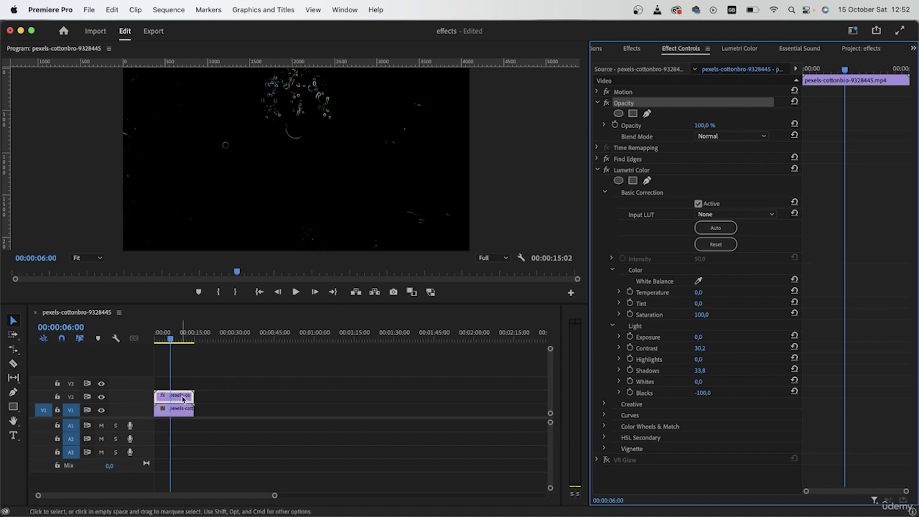
left_click(173, 414)
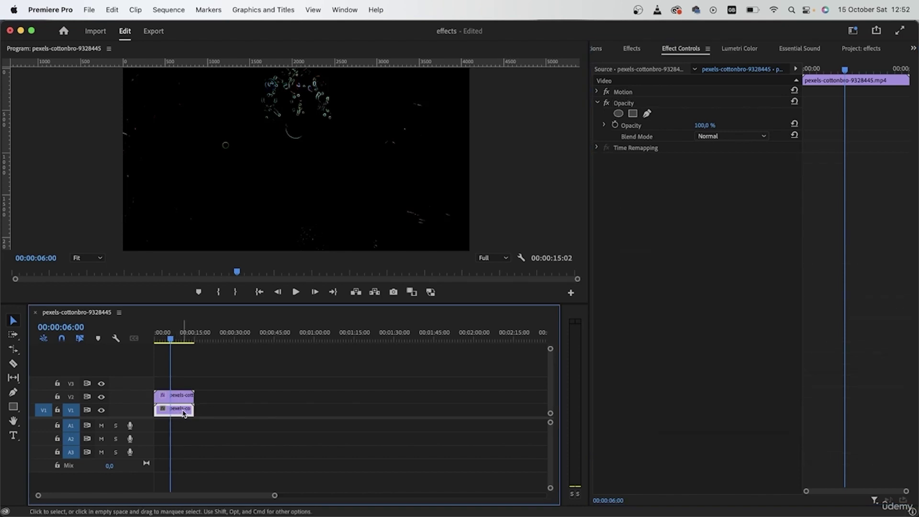
left_click(179, 396)
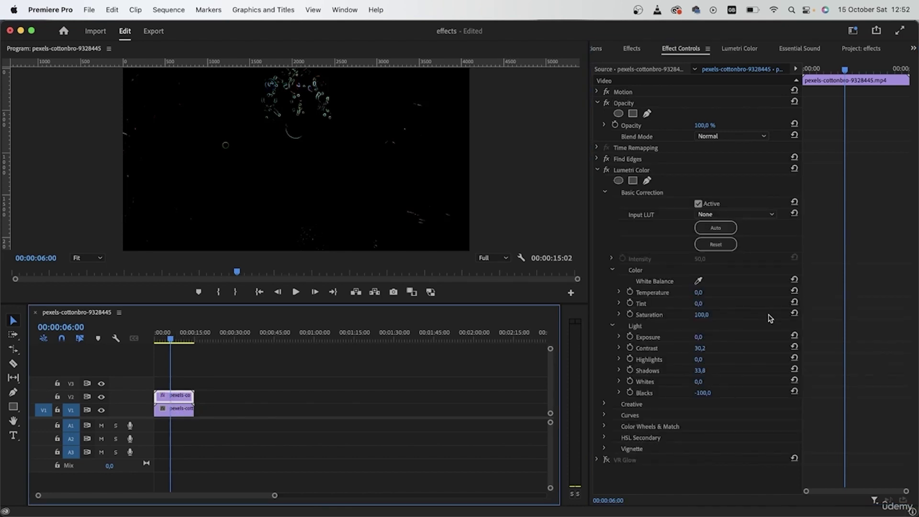
left_click(706, 393)
left_click(709, 390)
type("0")
key("Return")
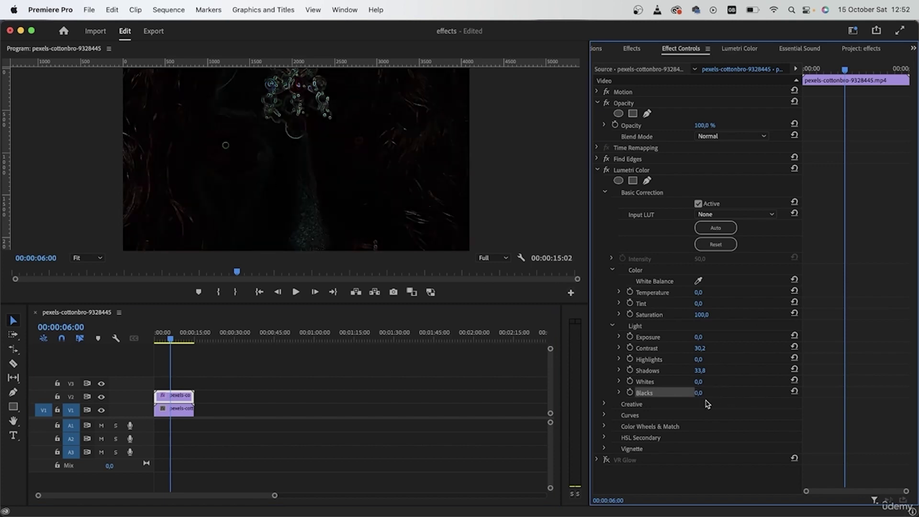
left_click_drag(700, 370, 739, 370)
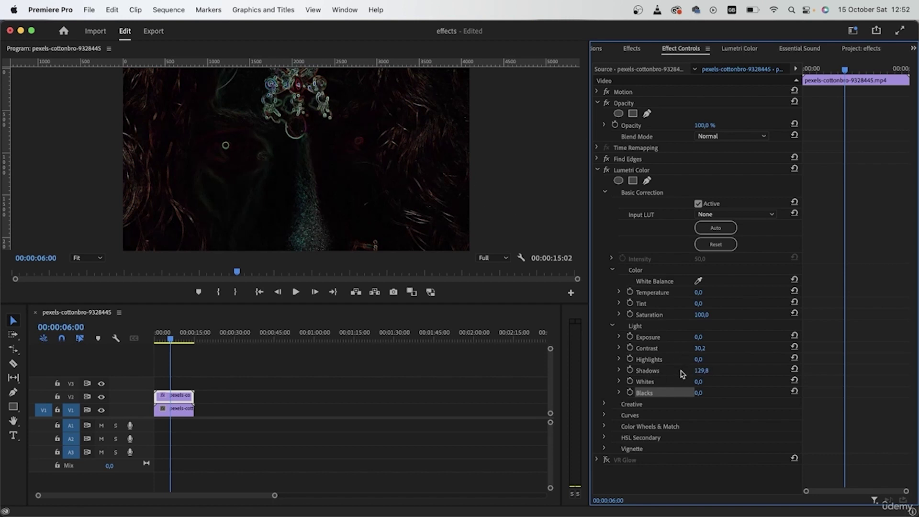
mouse_move(705, 353)
left_mouse_down()
mouse_move(684, 353)
mouse_move(700, 348)
left_mouse_up()
Step: Set the upper clip's blend mode to Screen and switch VR Glow back on
left_click(708, 137)
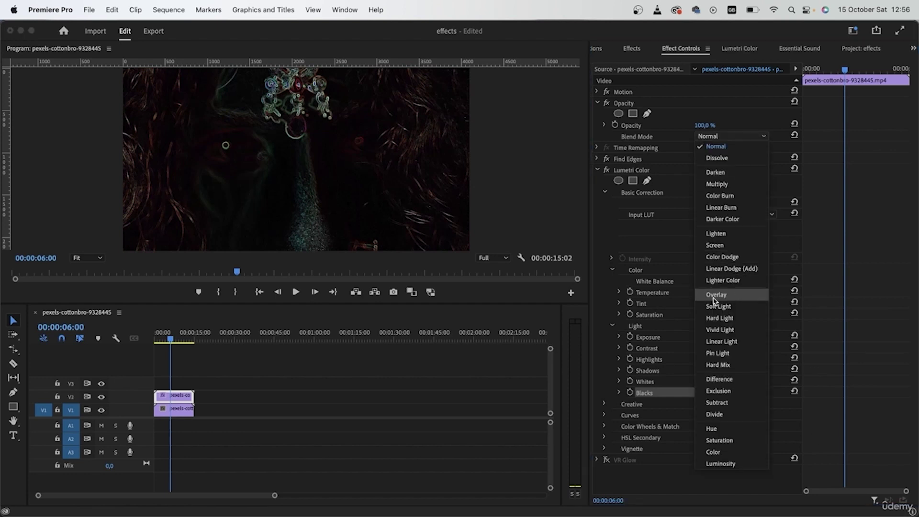
left_click(715, 245)
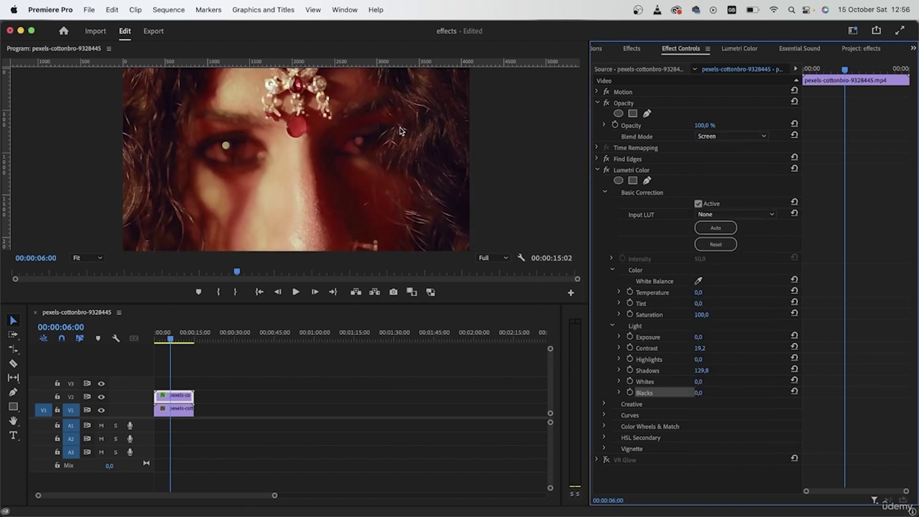
left_click(598, 171)
left_click(606, 181)
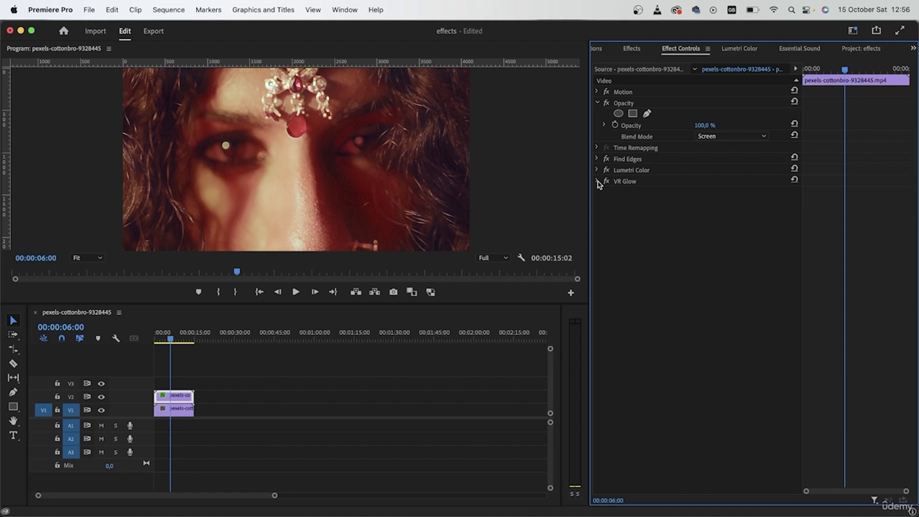
Step: Reduce the VR Glow radius to 45
left_click(598, 181)
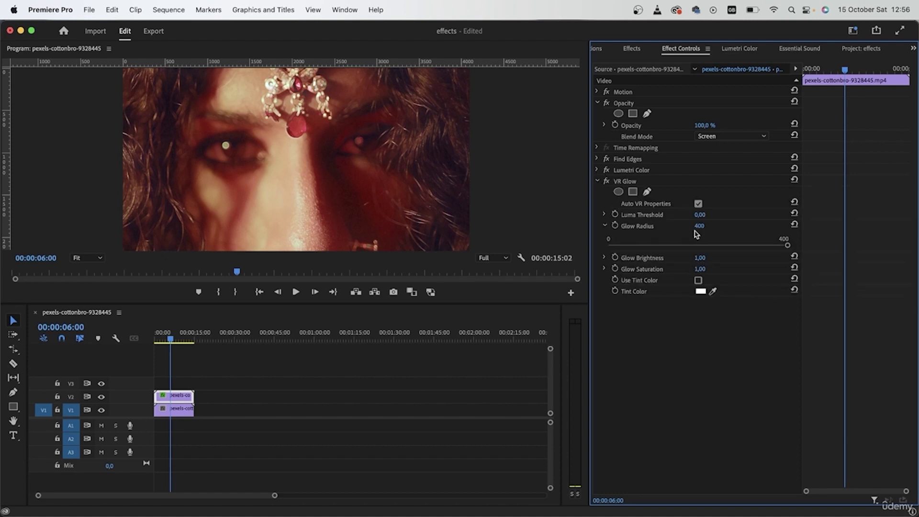
left_click_drag(699, 226, 535, 226)
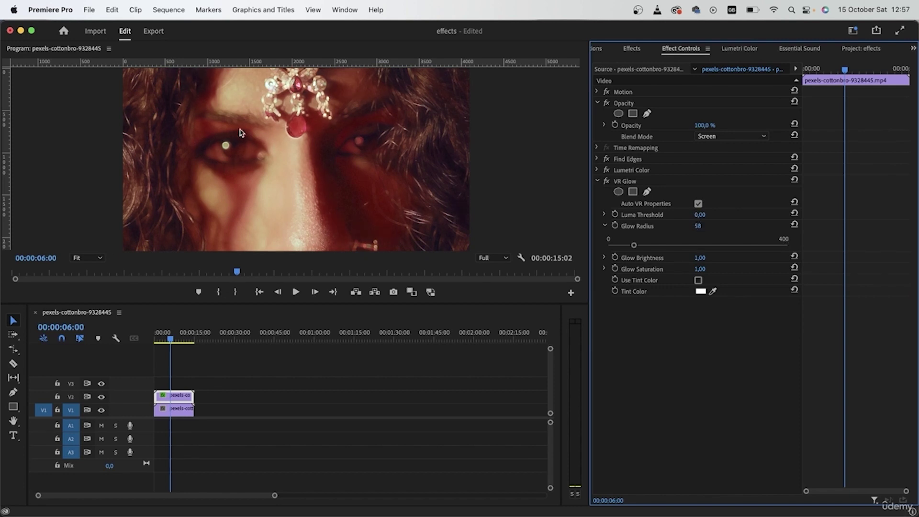
left_click_drag(634, 245, 629, 246)
Step: Choose the light blue 00C8FF as the VR Glow tint colour and enable the tint
left_click(701, 292)
mouse_move(484, 319)
left_mouse_down()
mouse_move(484, 282)
mouse_move(450, 288)
mouse_move(467, 320)
left_mouse_up()
left_click(550, 201)
left_click(699, 281)
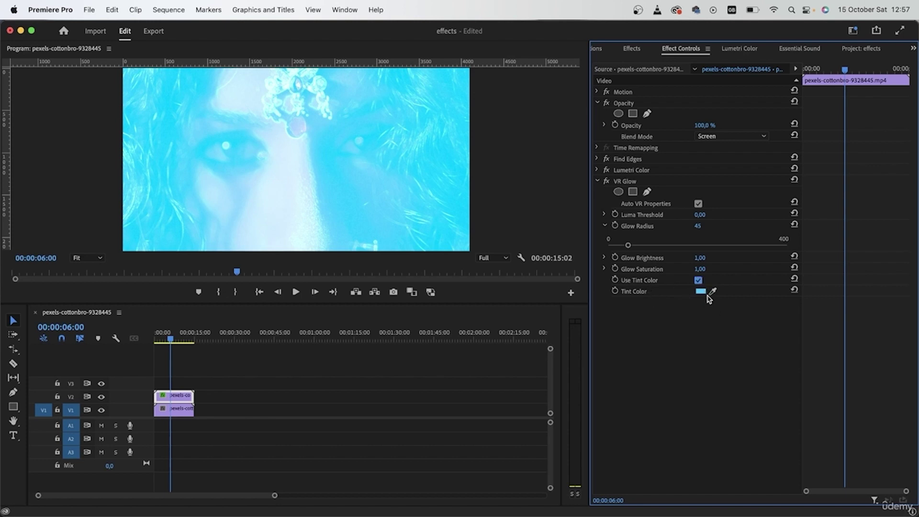
Step: Set the VR Glow luma threshold to 0,08
mouse_move(700, 214)
left_mouse_down()
mouse_move(713, 215)
mouse_move(661, 215)
mouse_move(718, 215)
left_mouse_up()
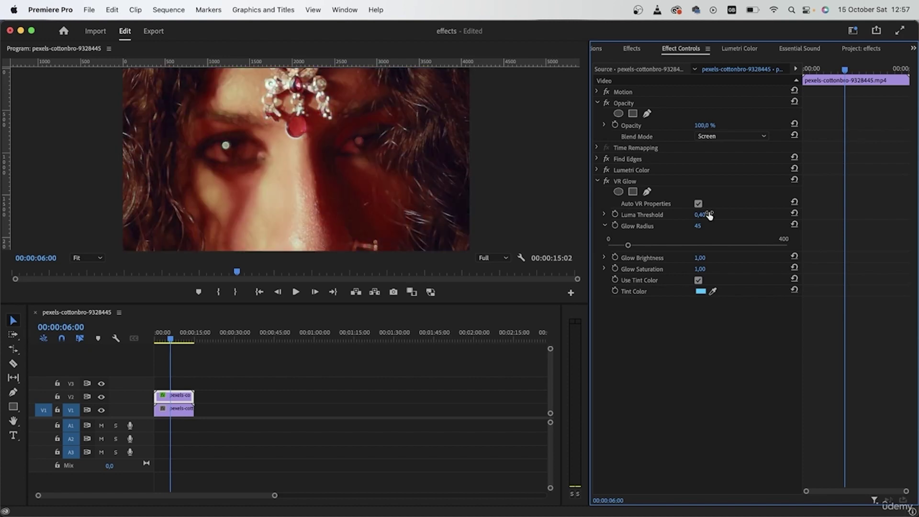
left_click(606, 215)
left_click_drag(656, 234, 623, 234)
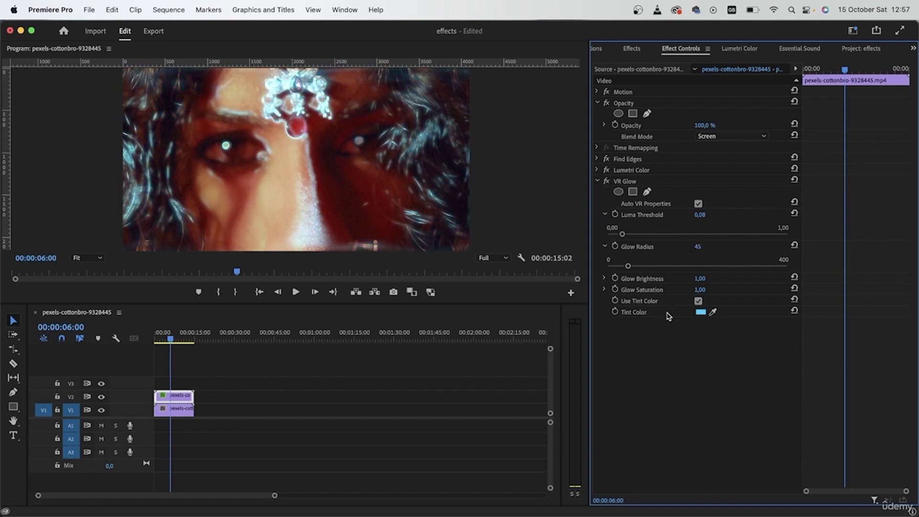
Step: Change the VR Glow tint colour to the purple A200FF
left_click(703, 313)
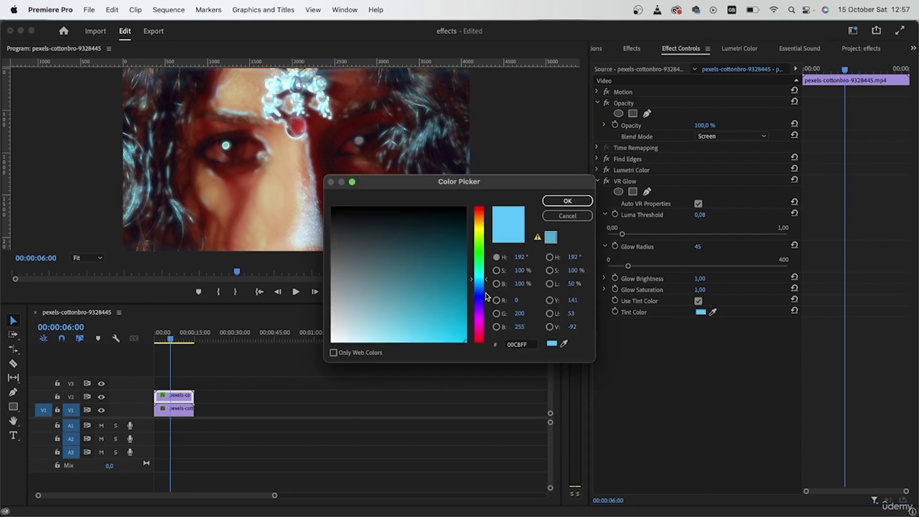
left_click(482, 314)
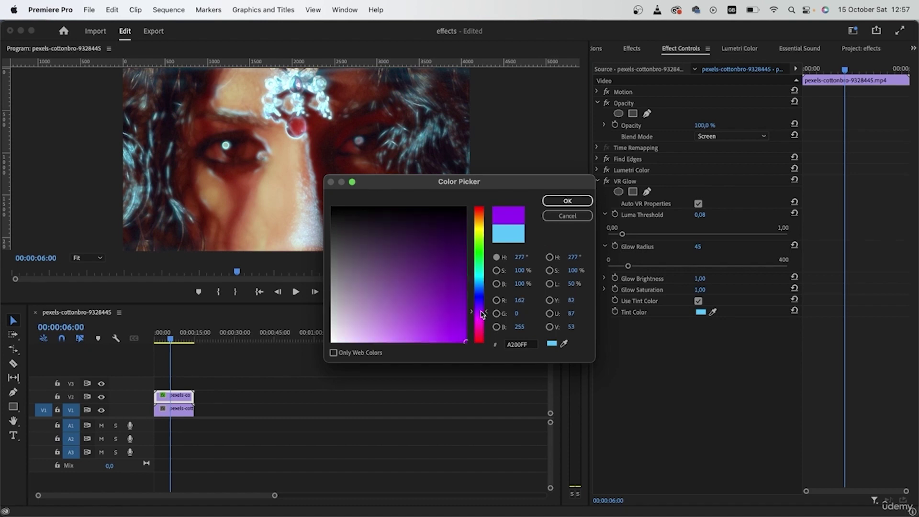
left_click(567, 201)
left_click(598, 182)
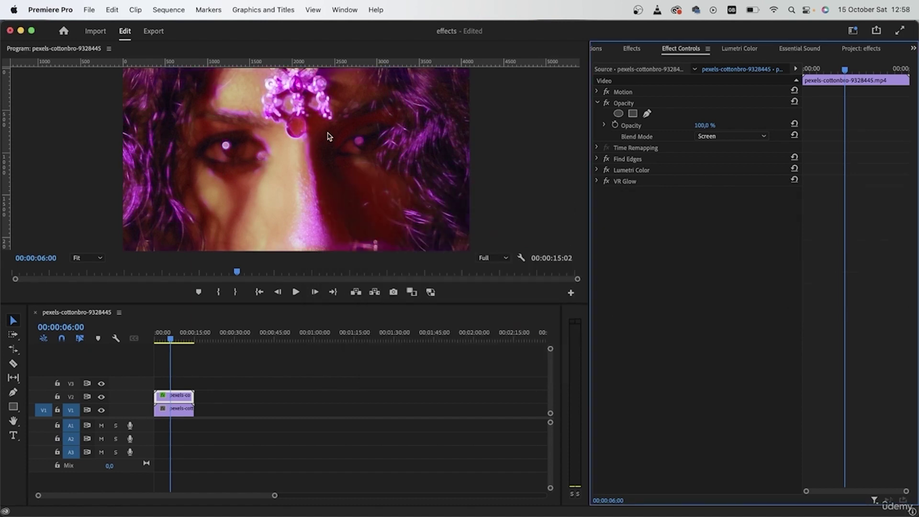
Step: Scale the upper clip to 115 and set its horizontal position to 1945
left_click(597, 92)
left_click_drag(707, 114, 678, 103)
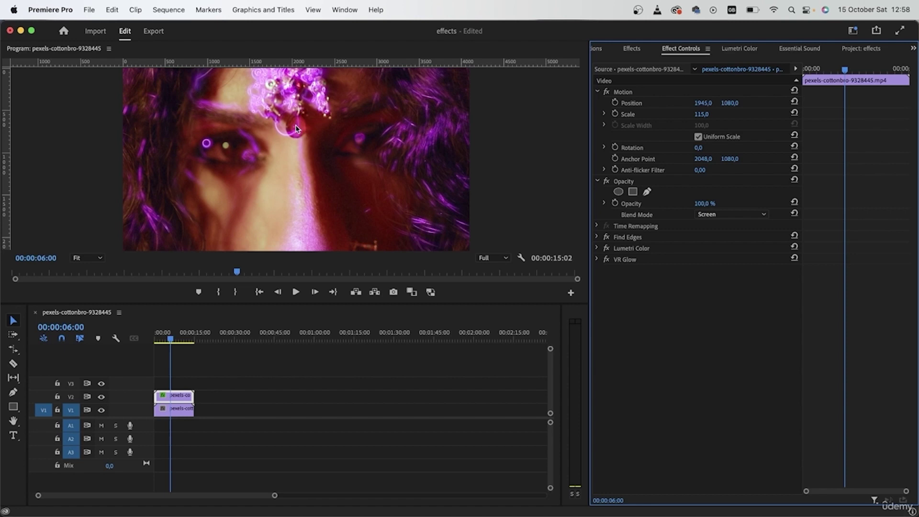
Step: Set the upper clip's scale to 110
left_click(709, 113)
type("110")
key("Return")
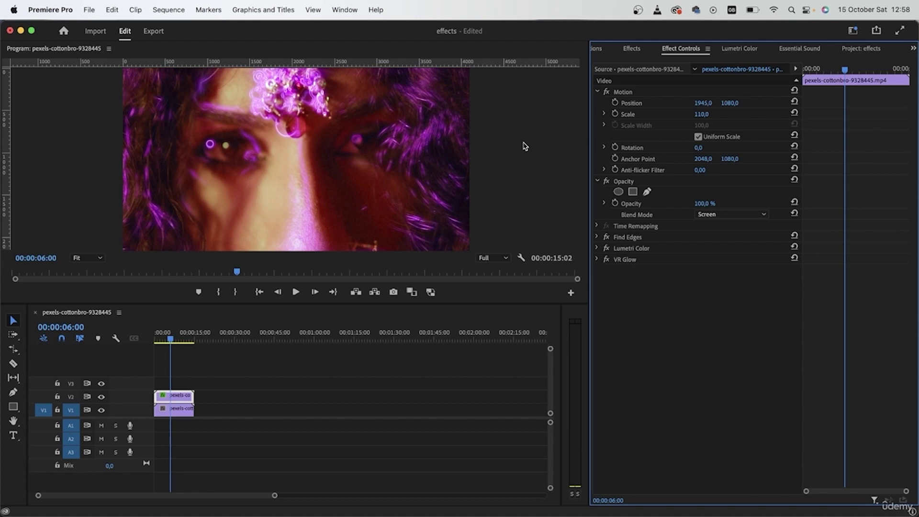
Step: Search the effects for ProcAmp, apply it to the upper clip on V2 and show its settings
left_click(631, 49)
left_click(651, 63)
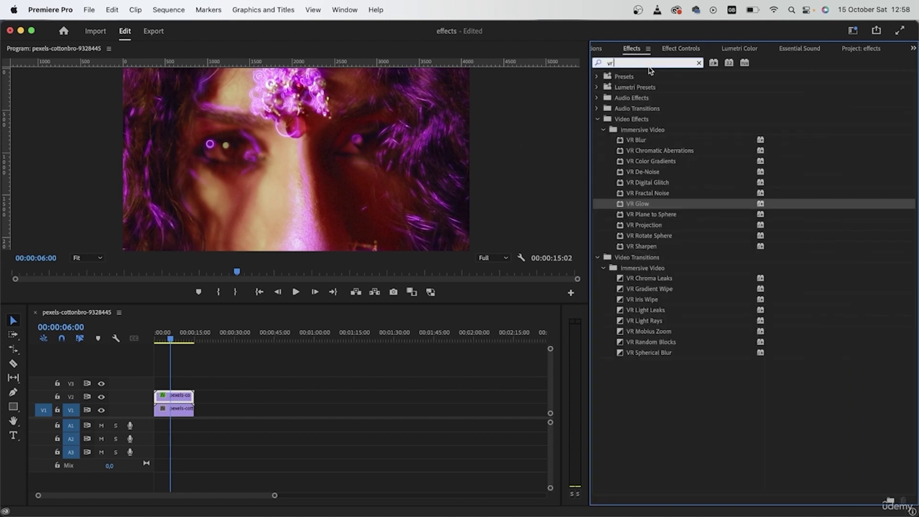
type("proc")
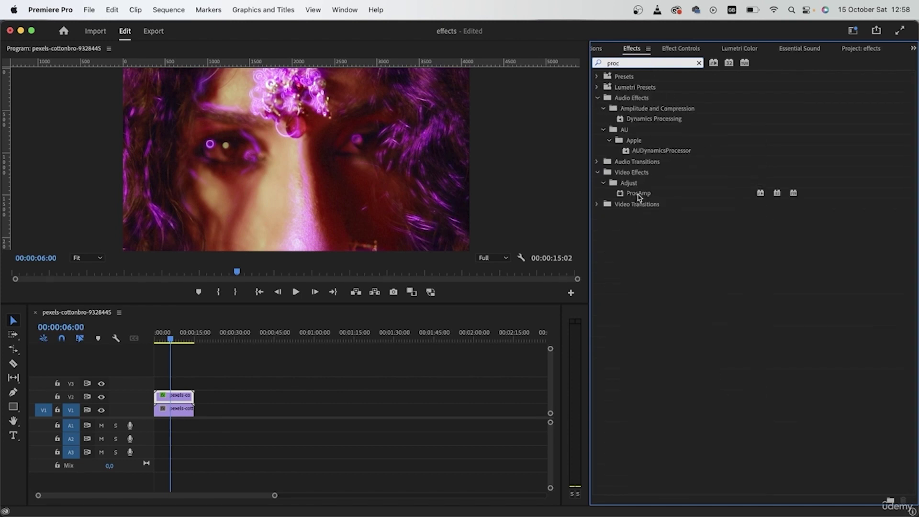
left_click_drag(640, 194, 175, 396)
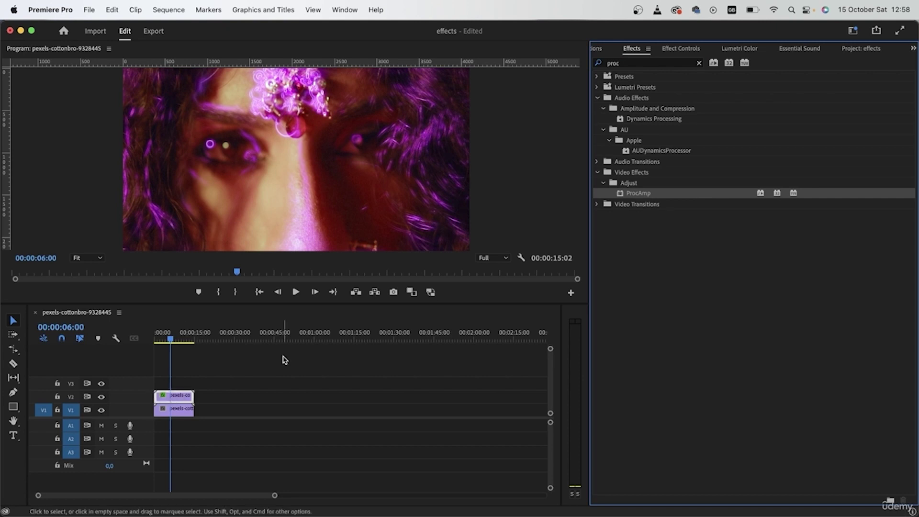
left_click(703, 51)
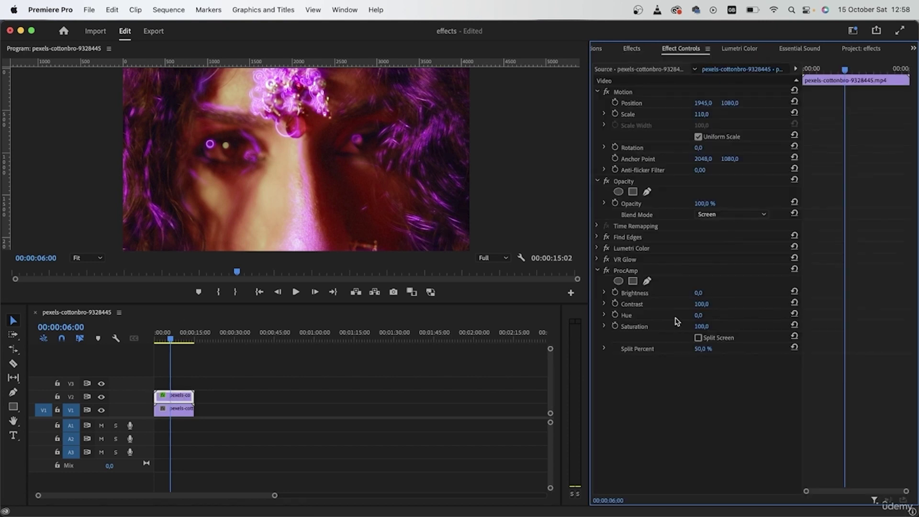
Step: Animate the ProcAmp hue from 0 at the start of the upper clip to 2x0 at its end
left_click_drag(699, 319, 710, 337)
left_click_drag(846, 70, 766, 74)
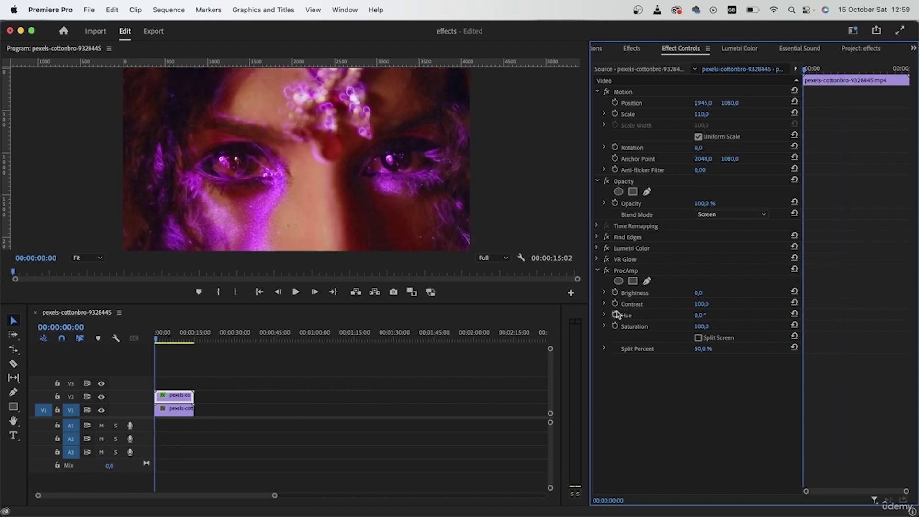
left_click(616, 315)
key("End")
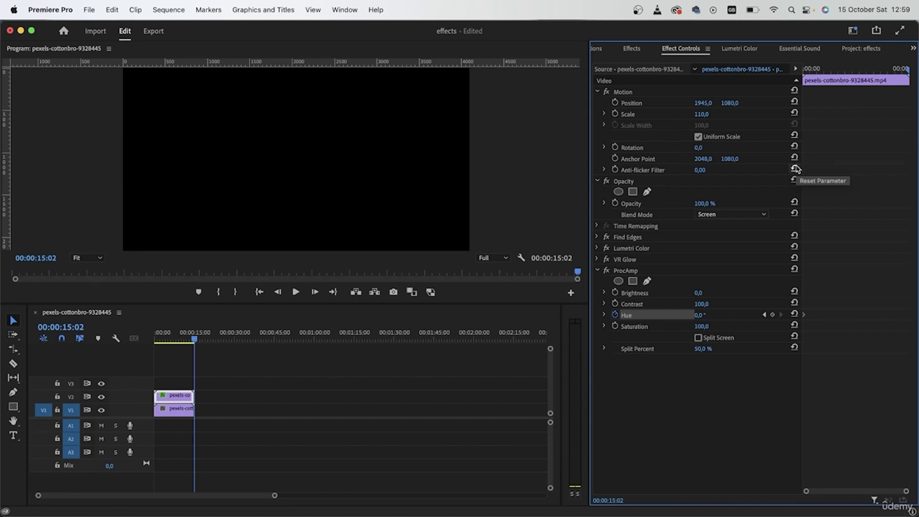
left_click(704, 314)
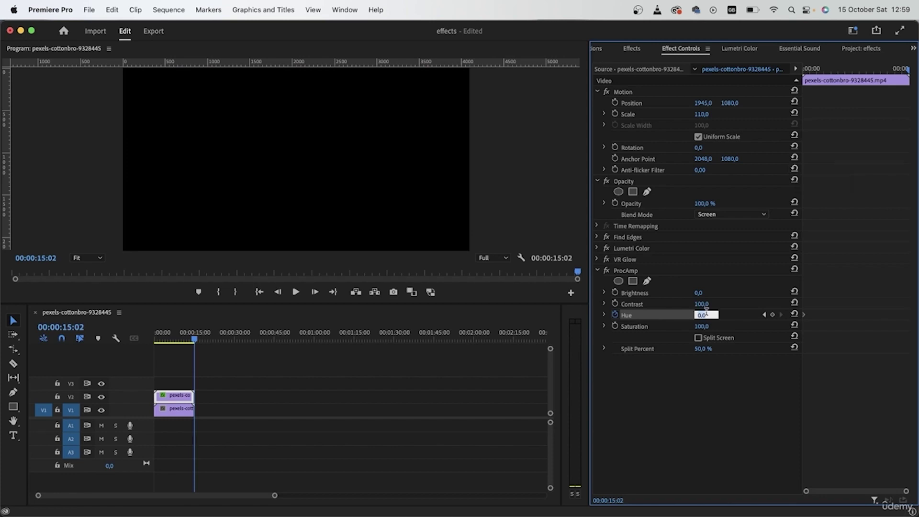
type("2x0")
key("Return")
left_click_drag(895, 69, 785, 82)
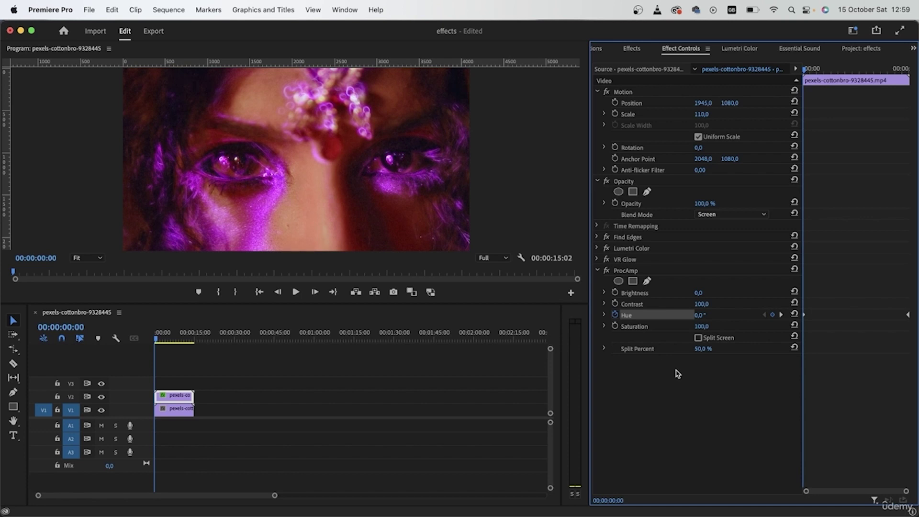
left_click(598, 271)
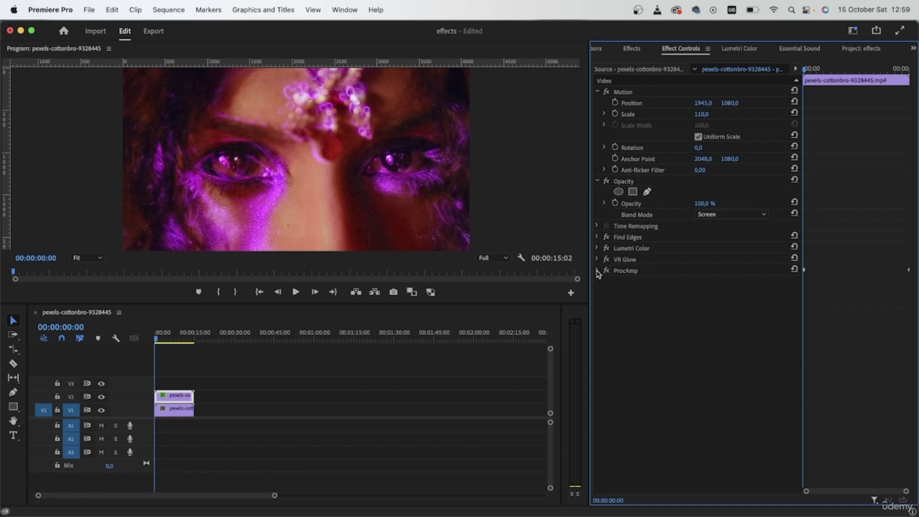
Step: Search the effects for noise, apply the Noise effect to the upper clip and show its settings
left_click(632, 48)
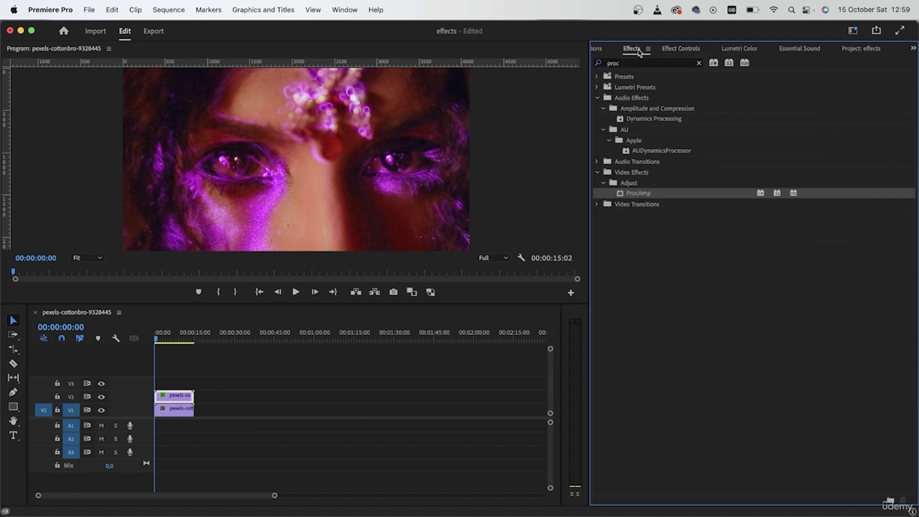
left_click(690, 67)
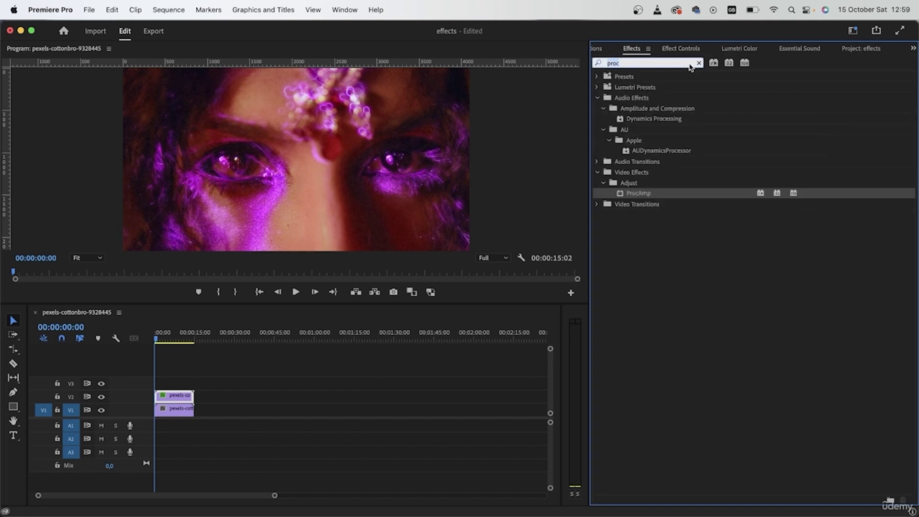
type("noise")
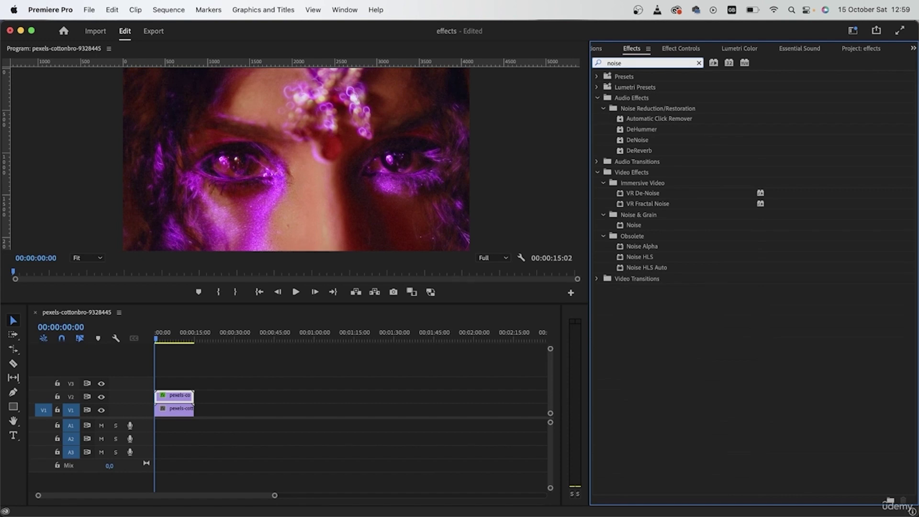
left_click(658, 227)
left_click_drag(651, 228, 185, 397)
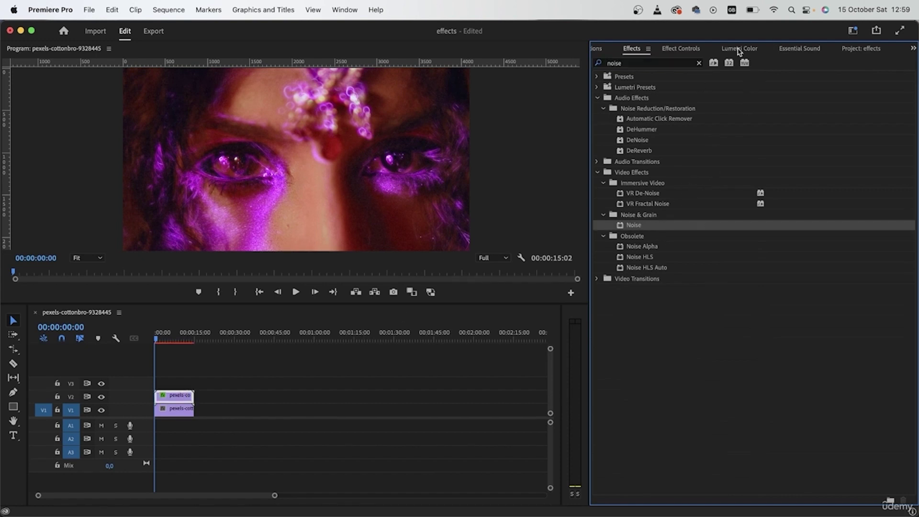
left_click(688, 53)
Step: Lower the playback resolution to 1/4 and move the Noise effect above Find Edges in the effect order
left_click(497, 259)
left_click(492, 291)
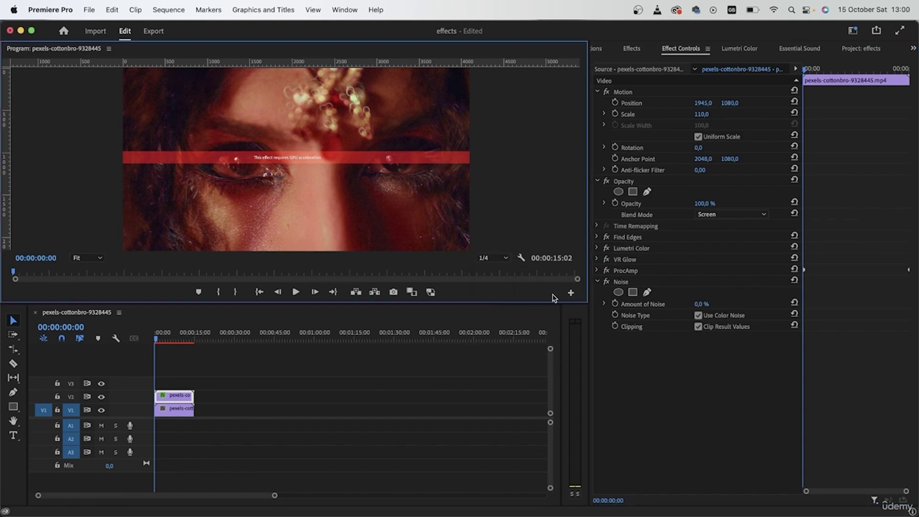
left_click(596, 284)
left_click_drag(620, 283, 638, 234)
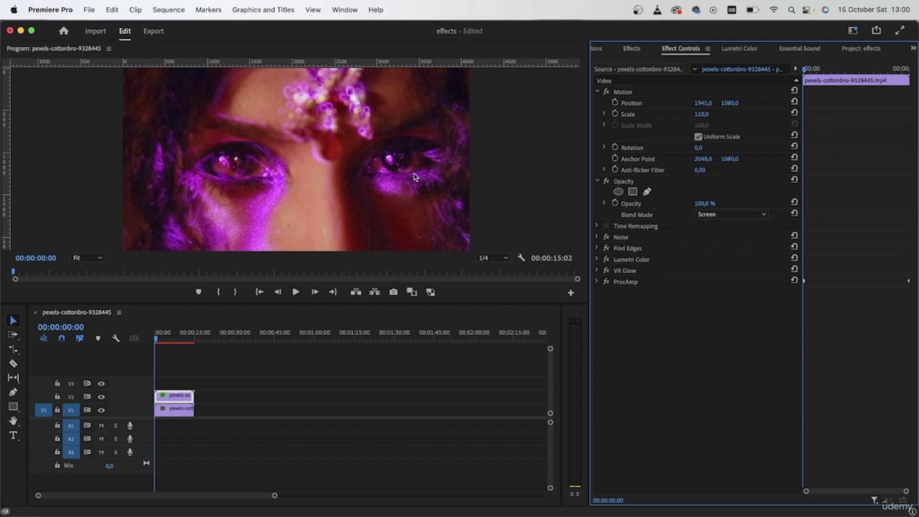
Step: Turn off color noise in the Noise effect and set the amount of noise to 2 %
left_click(597, 237)
left_click(698, 271)
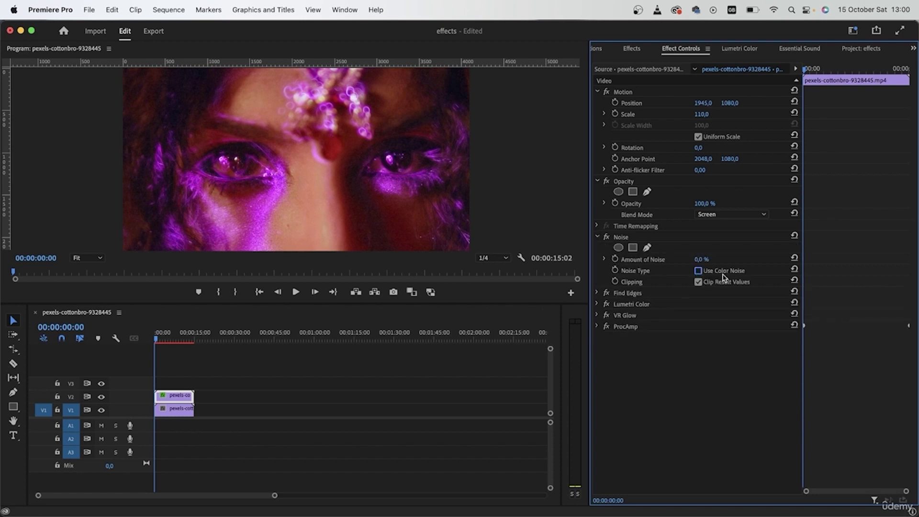
left_click(700, 259)
type("2")
key("Return")
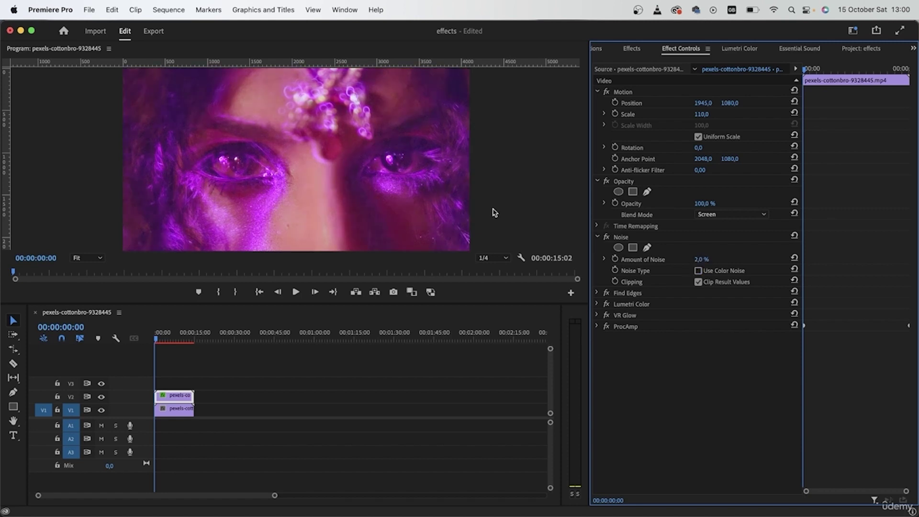
Step: Play the sequence from the start to check the hue-shifting glow with the added noise
left_click_drag(164, 339, 135, 342)
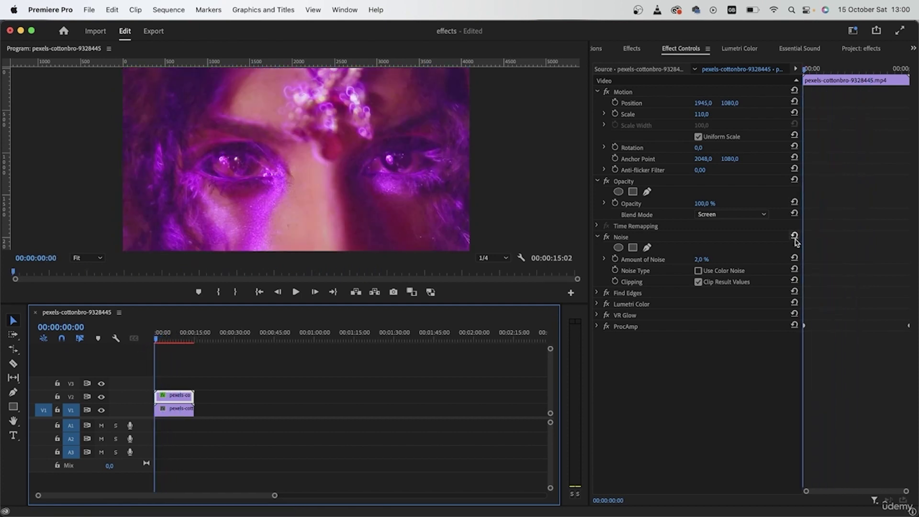
key("space")
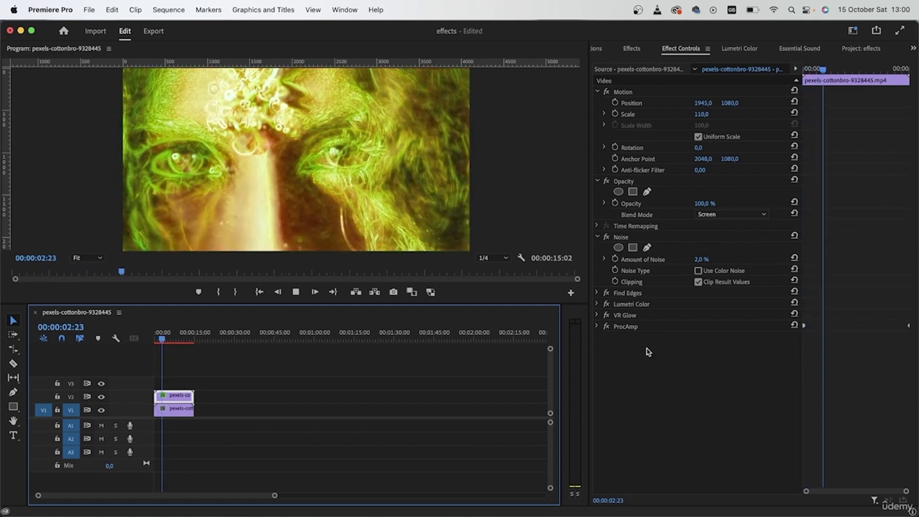
key("space")
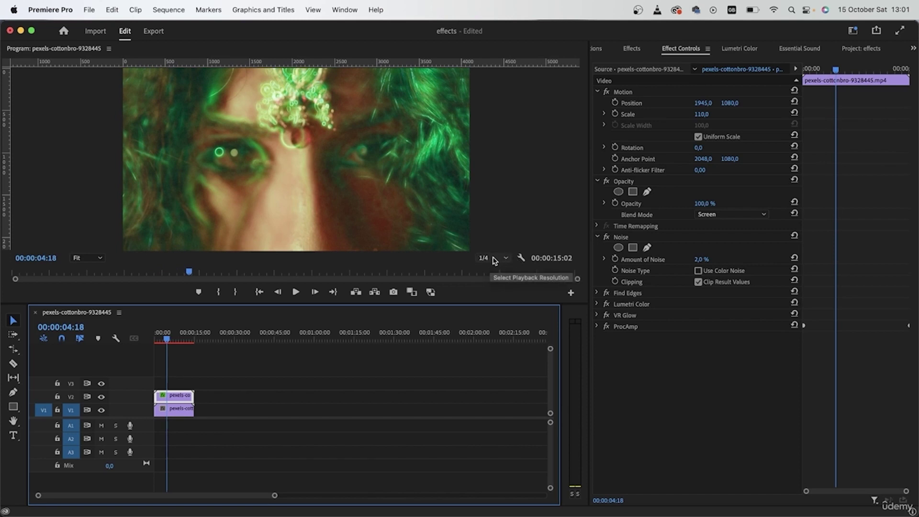
left_click_drag(837, 69, 805, 91)
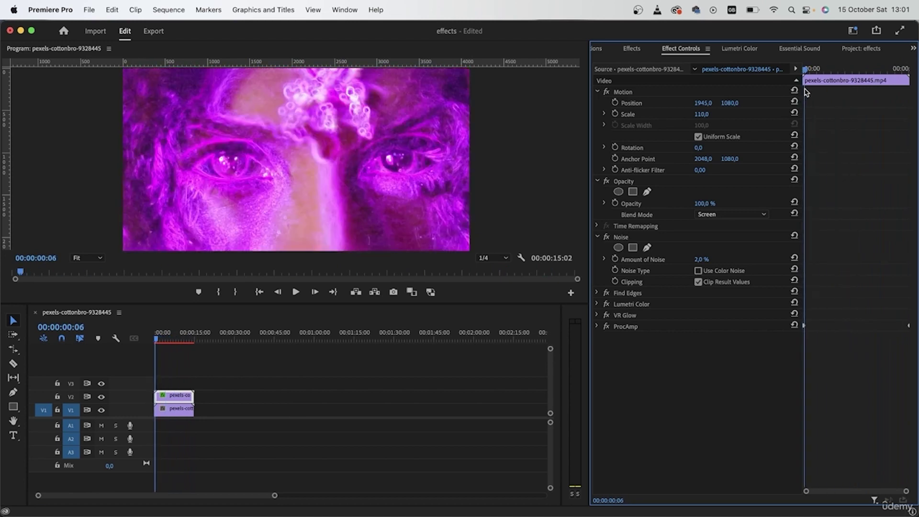
Step: Try the Color Dodge, Linear Dodge (Add) and Overlay blend modes on the upper clip
left_click(731, 215)
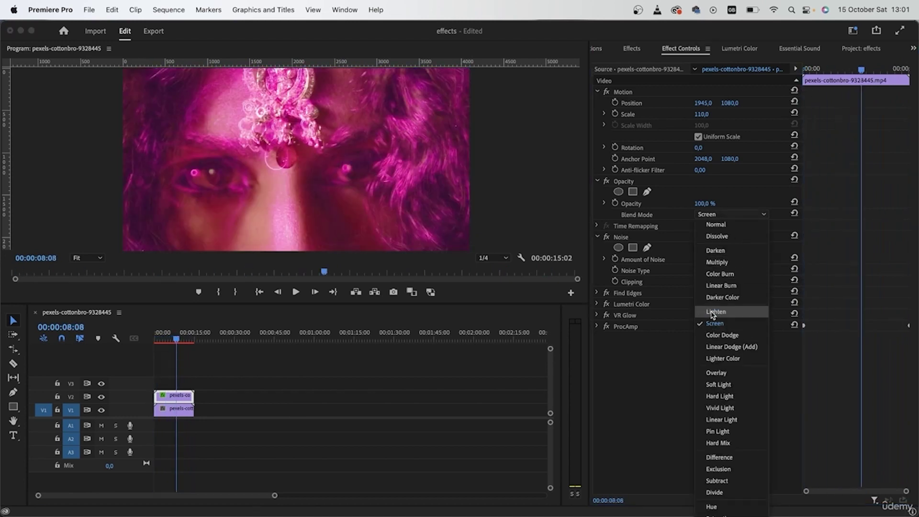
left_click(721, 336)
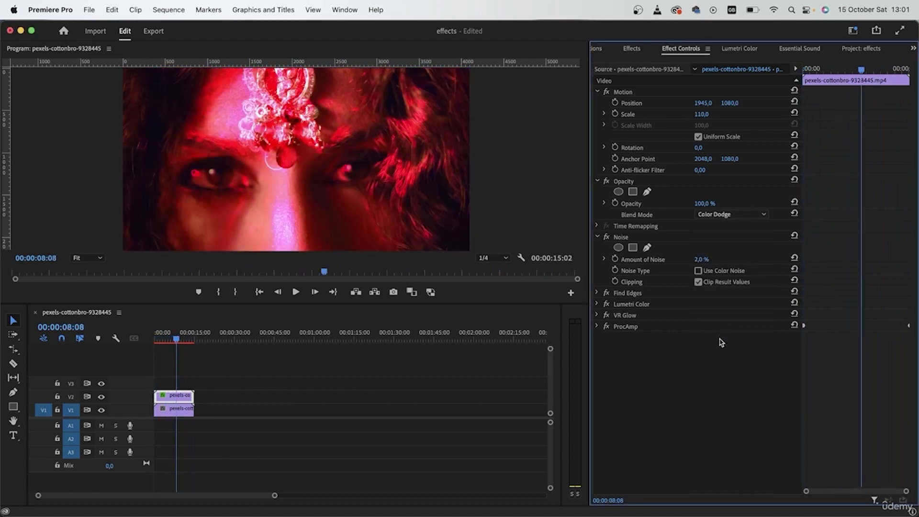
left_click(750, 214)
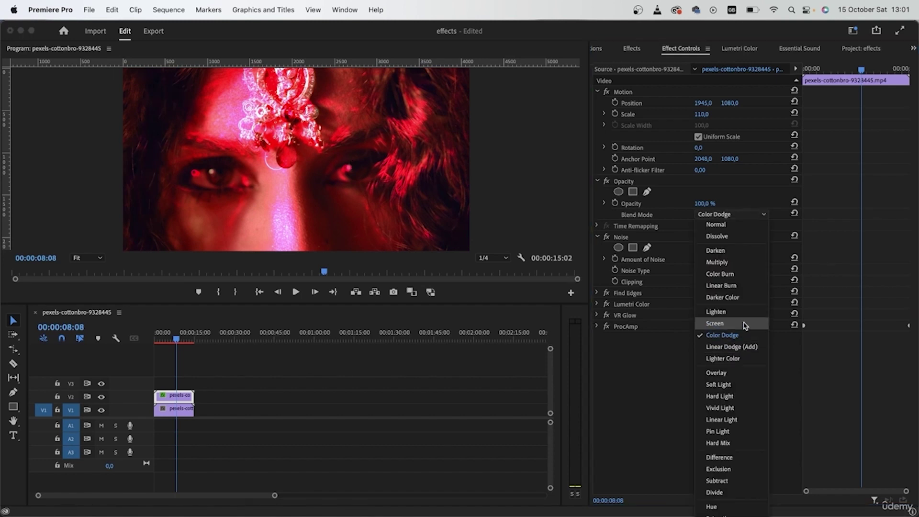
left_click(745, 347)
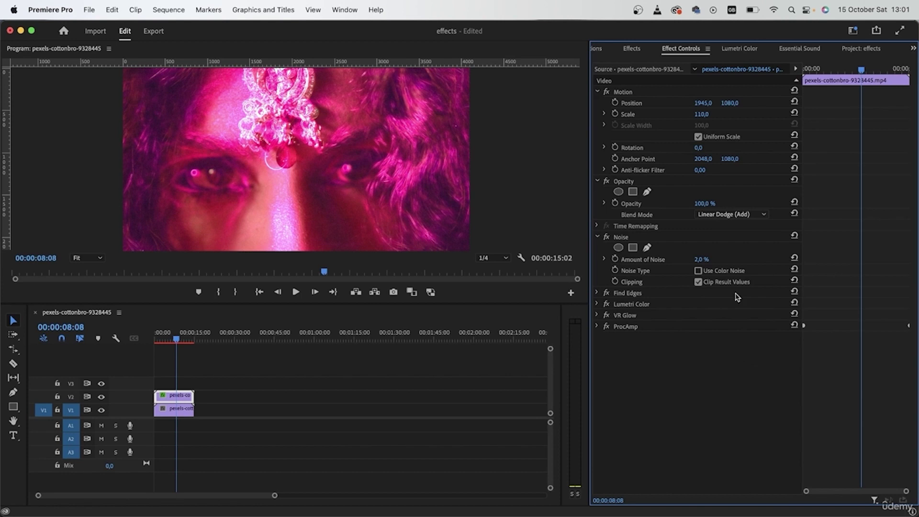
left_click(734, 216)
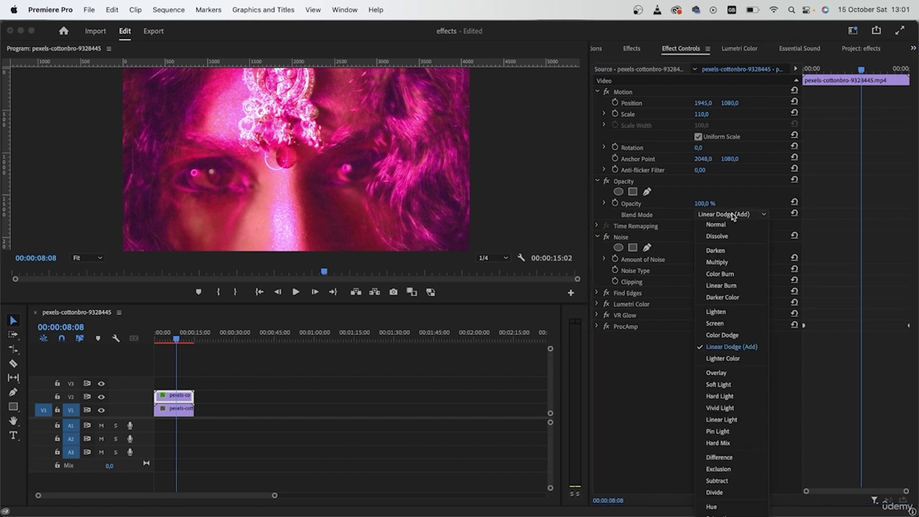
left_click(725, 375)
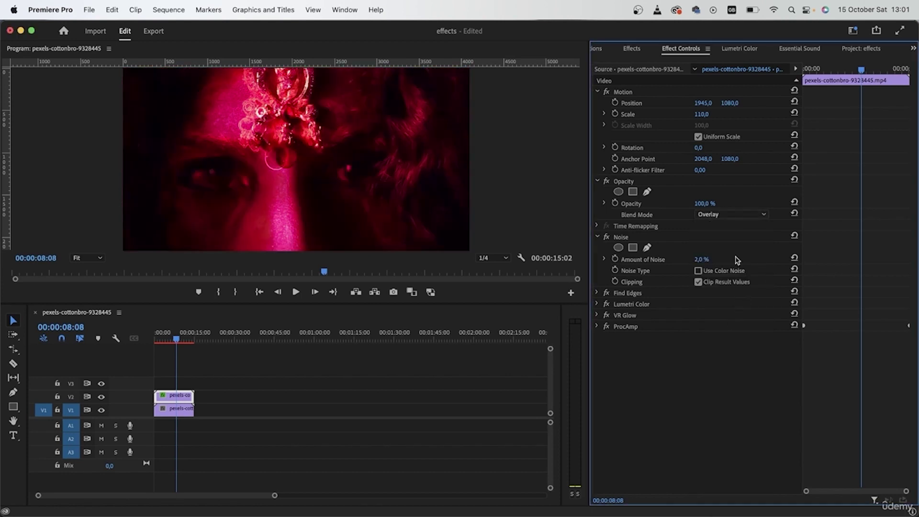
Step: Set the upper clip's blend mode to Color Dodge and its amount of noise to 3 %
left_click(729, 217)
left_click(720, 359)
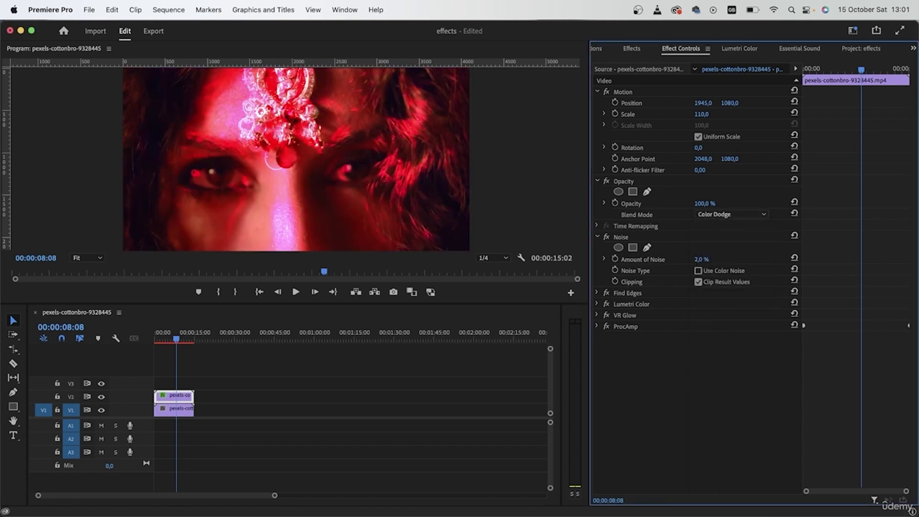
left_click_drag(702, 259, 601, 271)
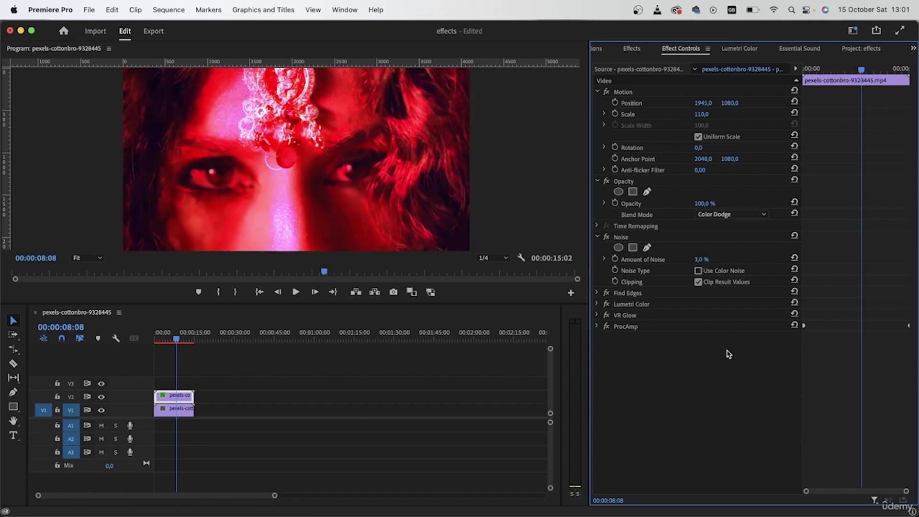
Step: Scrub through the clip to check the Color Dodge look at several points, ending at the start
left_click_drag(867, 77, 841, 111)
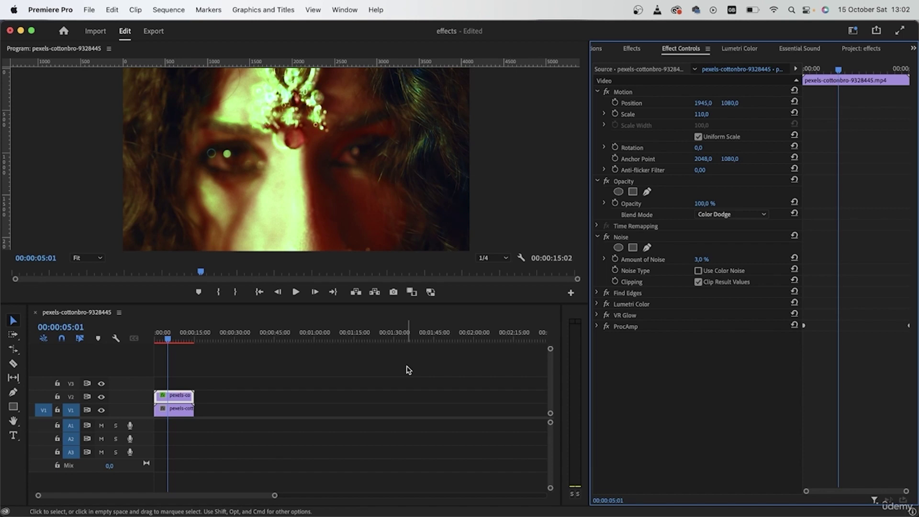
left_click_drag(853, 69, 888, 69)
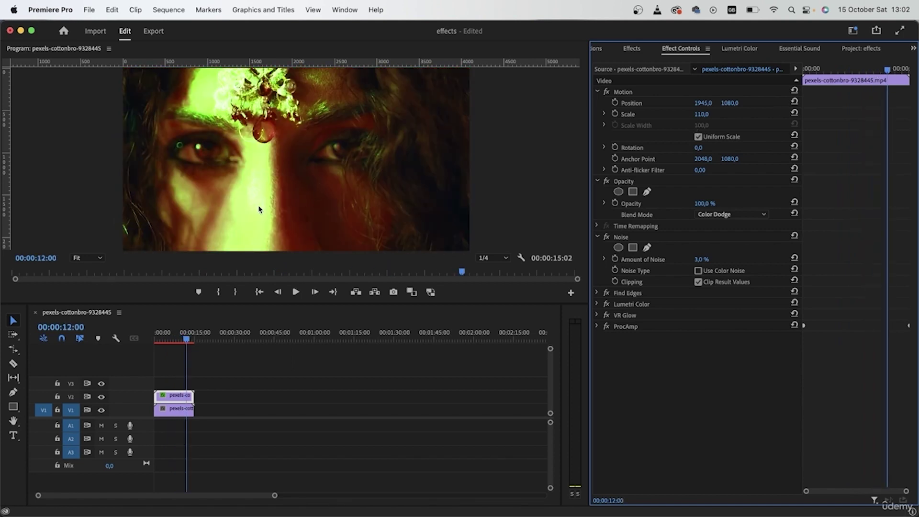
left_click_drag(897, 71, 806, 69)
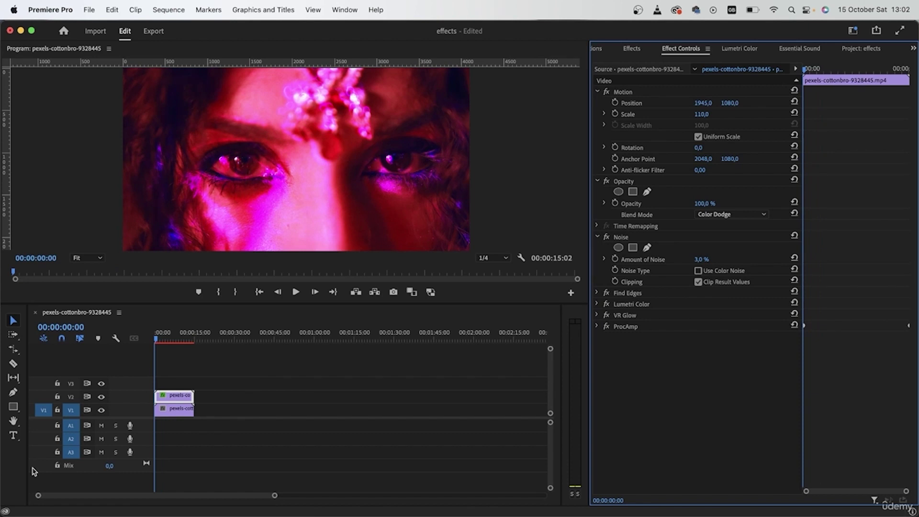
Step: Hide track V2 to view the original clip at the start of the sequence
left_click(101, 396)
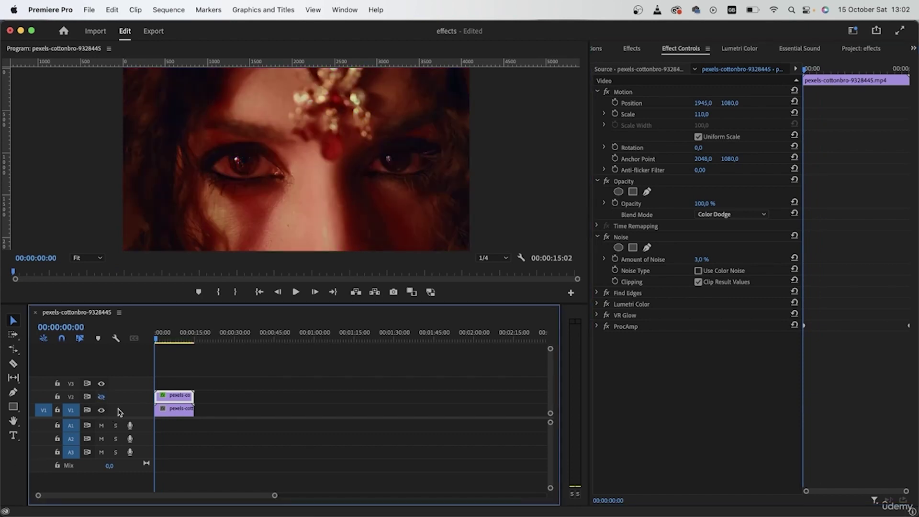
mouse_move(157, 340)
left_mouse_down()
mouse_move(187, 344)
mouse_move(146, 351)
left_mouse_up()
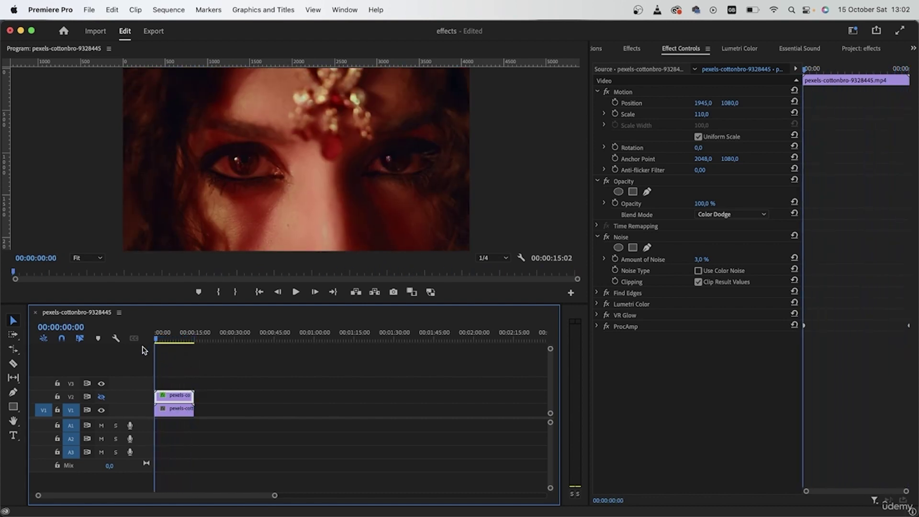
Step: Show track V2 again and give its clip the Lighten blend mode with 84 % opacity, checking the start of the sequence
left_click(102, 397)
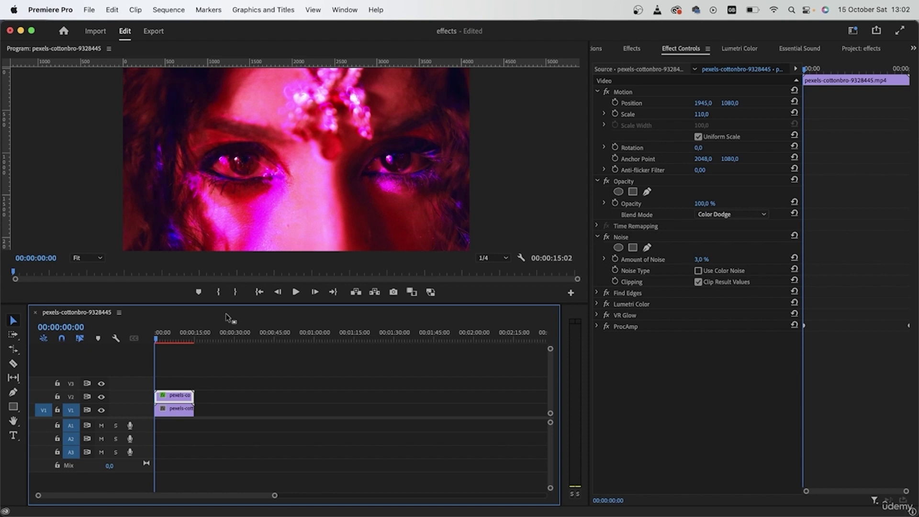
left_click_drag(155, 344, 171, 345)
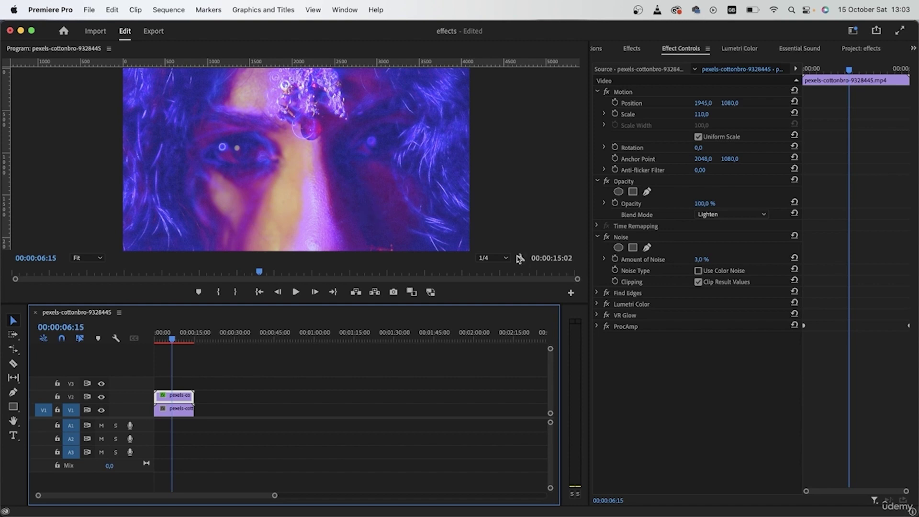
mouse_move(701, 205)
left_mouse_down()
mouse_move(688, 204)
mouse_move(706, 205)
left_mouse_up()
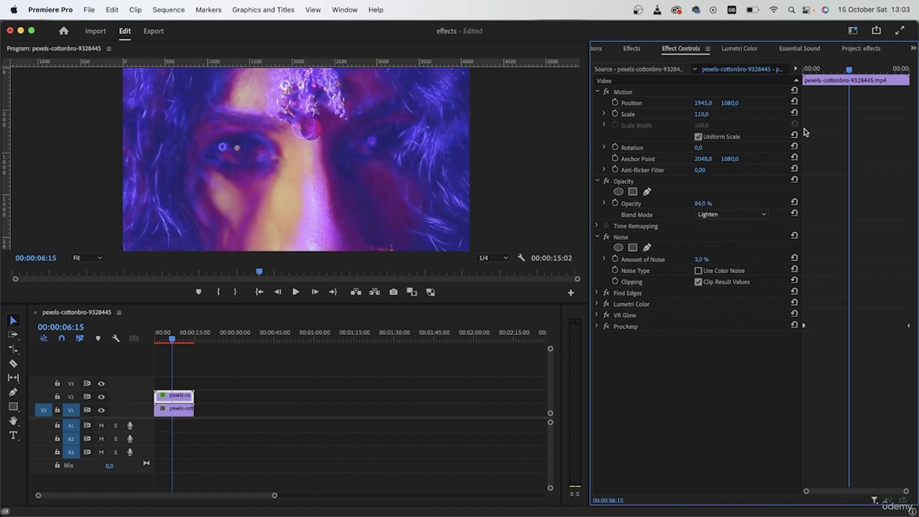
left_click_drag(845, 72, 763, 74)
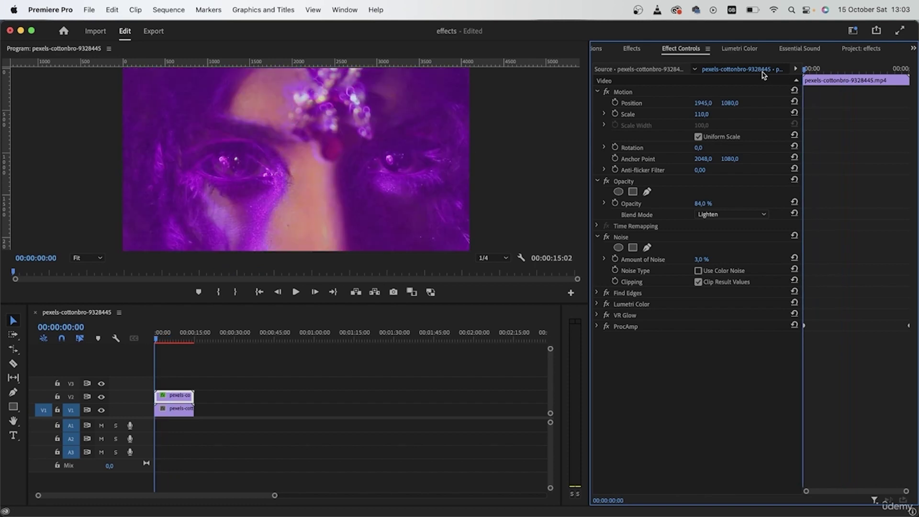
Step: Cut the clips on V1 and V2 at 00:00:03:05, 00:00:07:11 and 00:00:11:10, enlarging the timeline for the cuts
key("=")
key("=")
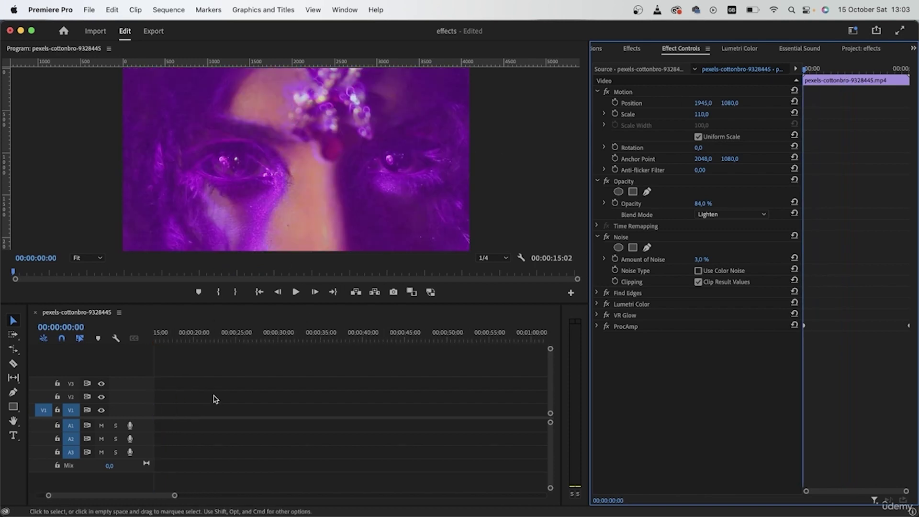
left_click_drag(246, 360, 193, 425)
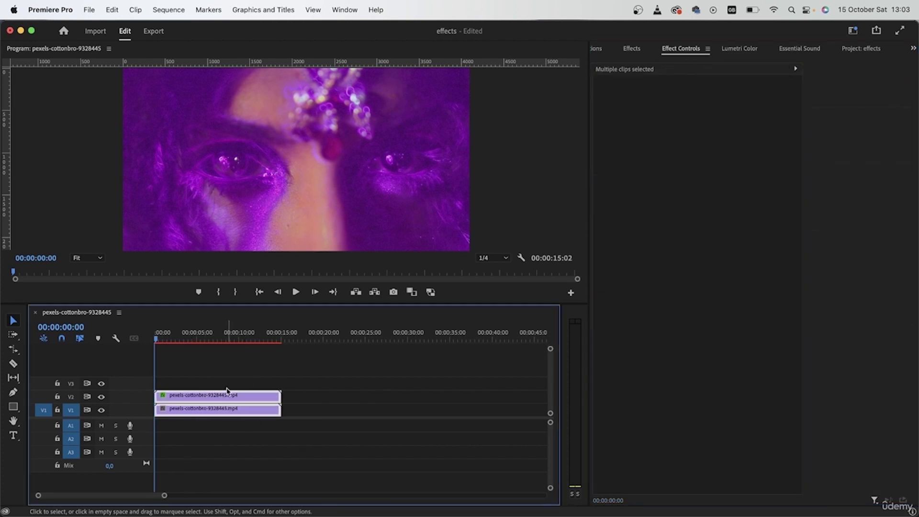
left_click(182, 339)
key("super+k")
left_click_drag(268, 370, 212, 438)
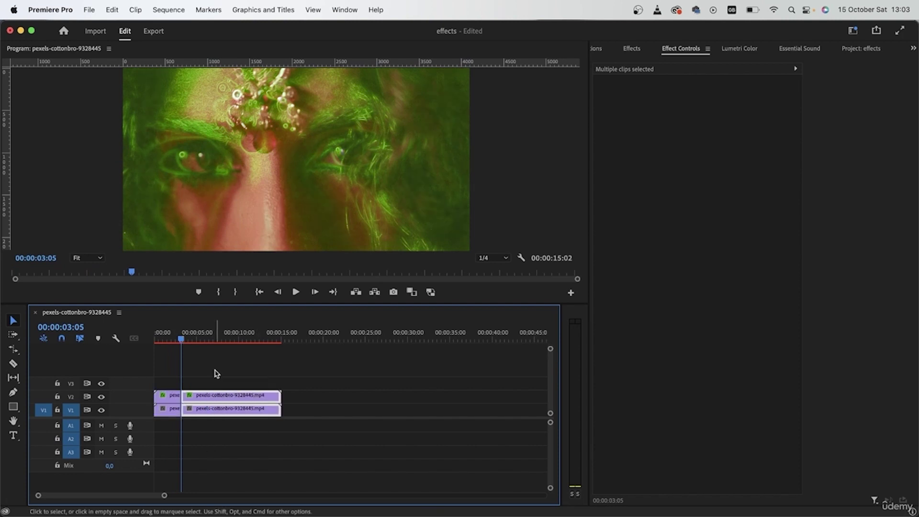
left_click(218, 339)
key("super+k")
left_click_drag(275, 357, 242, 421)
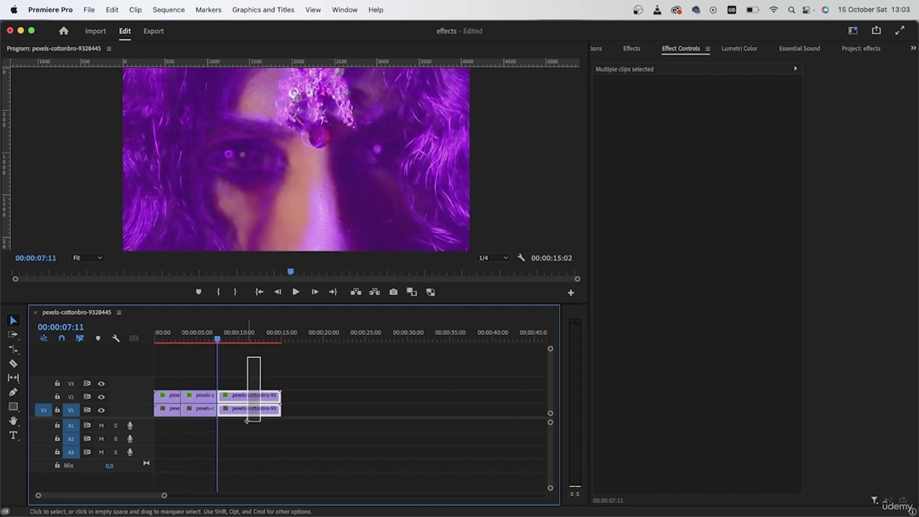
left_click(250, 338)
key("super+k")
Step: Set the blend mode of the first segment on V2 to Lighter Color
left_click(173, 395)
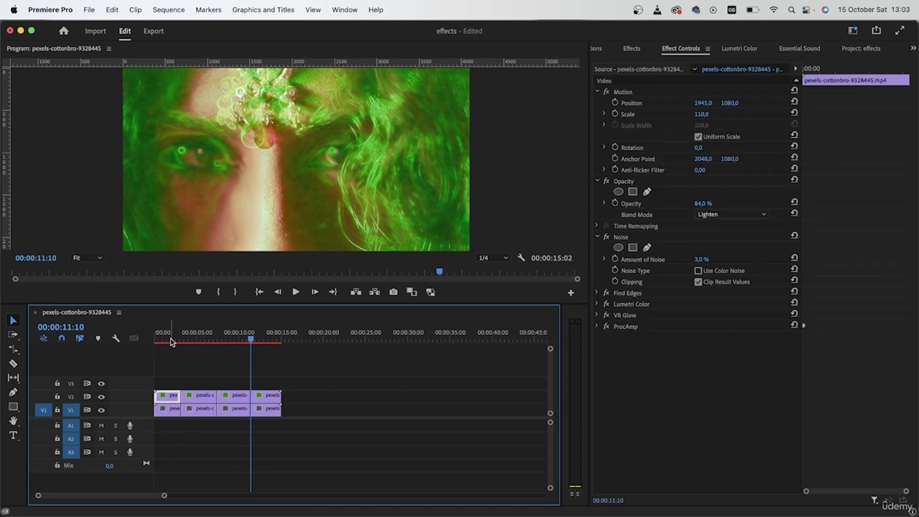
left_click(710, 217)
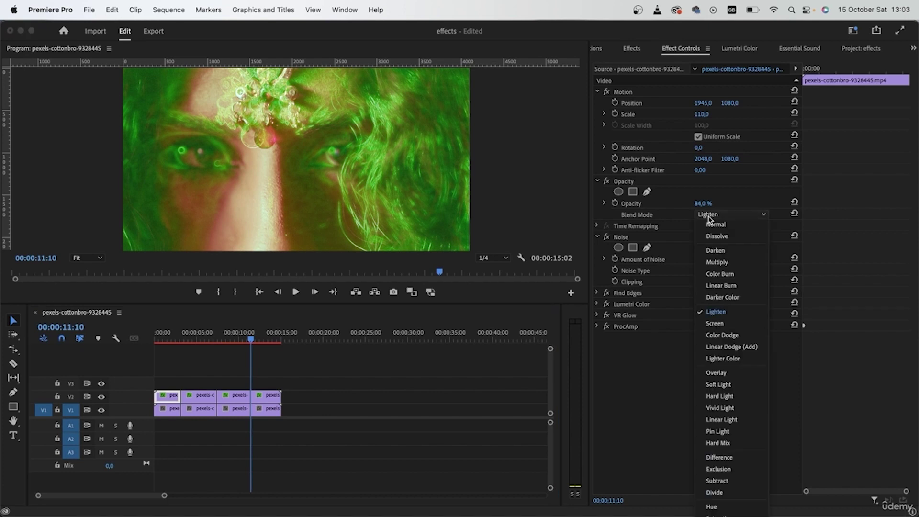
left_click(735, 356)
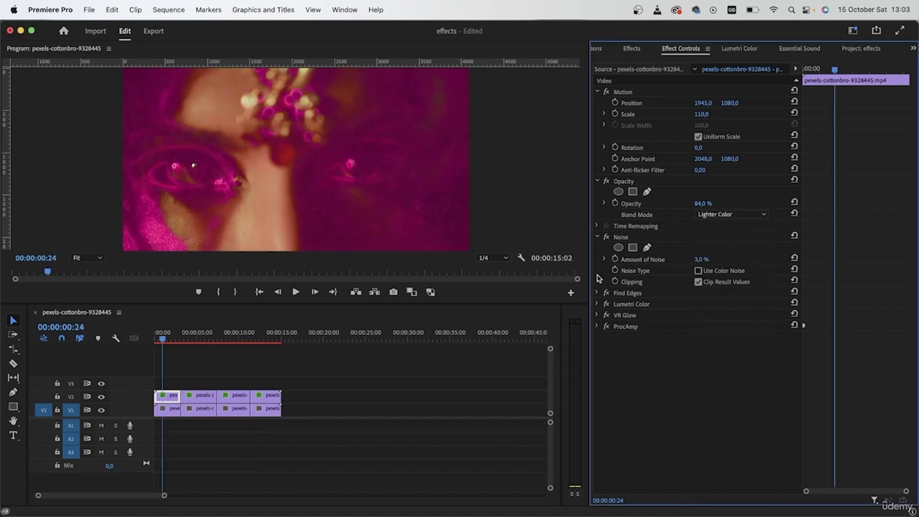
Step: Review the look of the split segments in playback, ending at 00:00:05:20 over the second segment
left_click(234, 395)
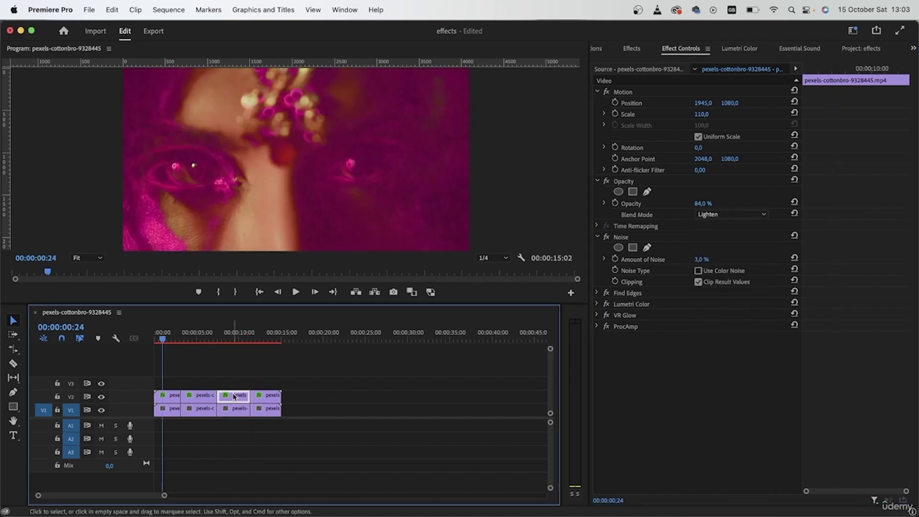
left_click(231, 332)
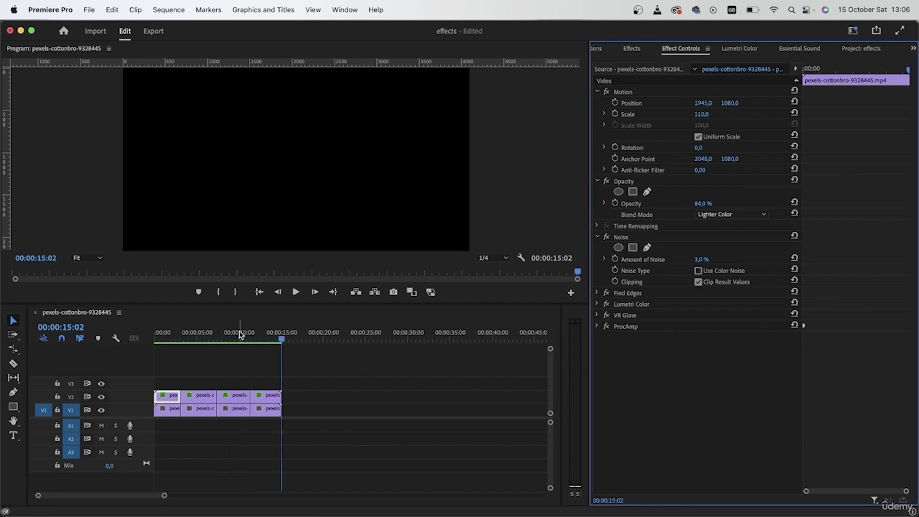
key("space")
left_click_drag(241, 335, 203, 335)
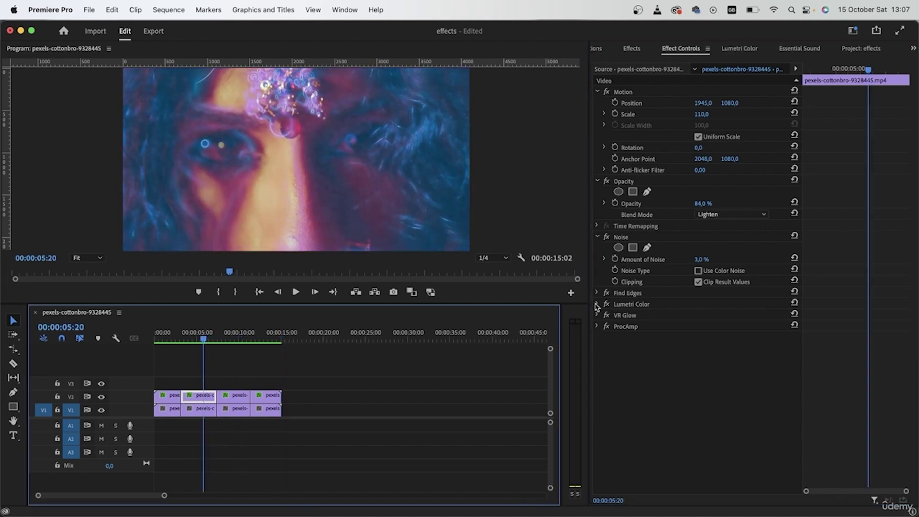
Step: In the second V2 segment's Lumetri Color basic correction, compare Shadows at 150 and 13, and set it to 150
left_click(596, 305)
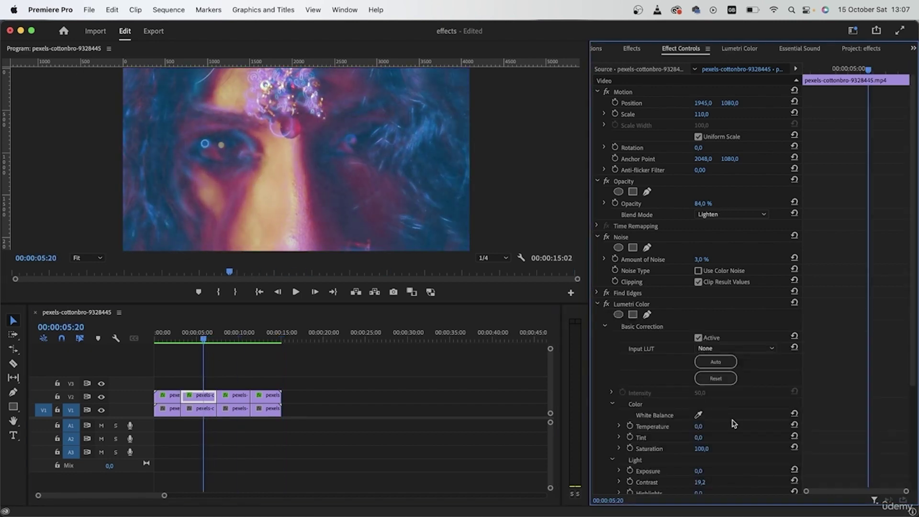
scroll(734, 424, "down", 5)
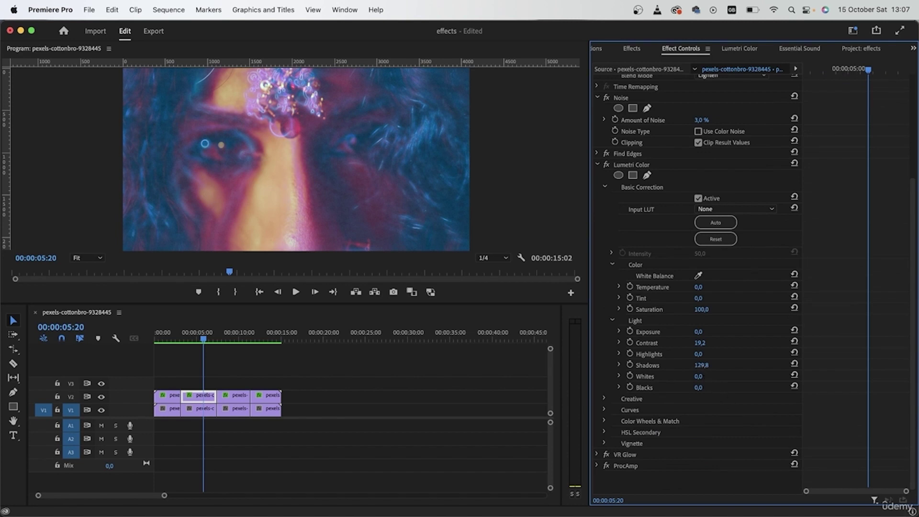
left_click_drag(702, 365, 700, 375)
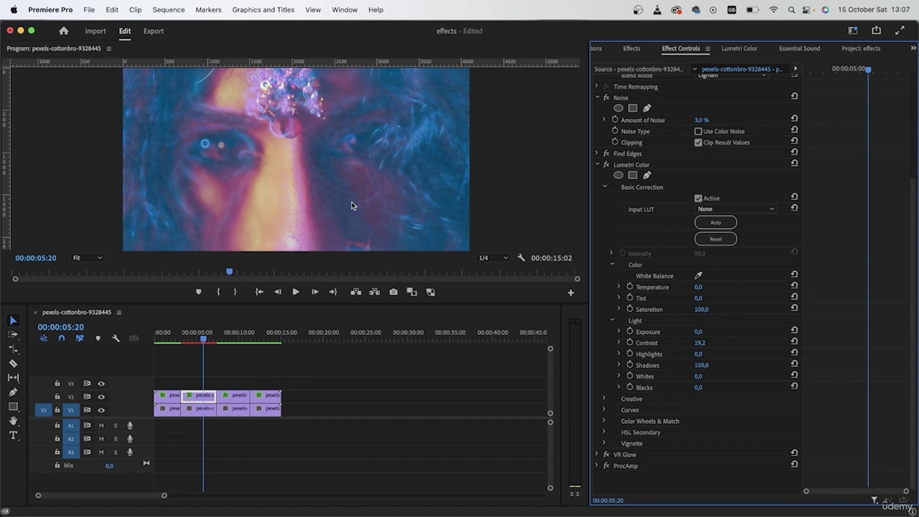
left_click_drag(701, 365, 642, 365)
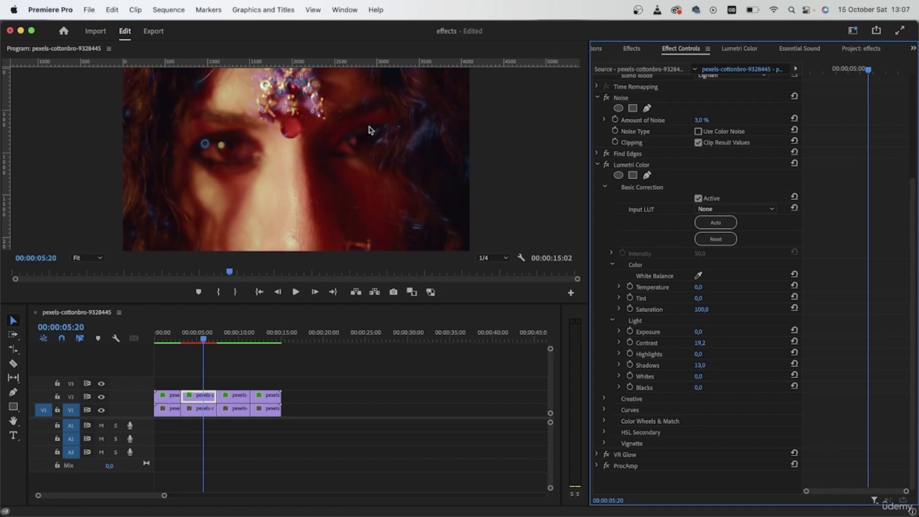
left_click(700, 365)
type("150")
key("Return")
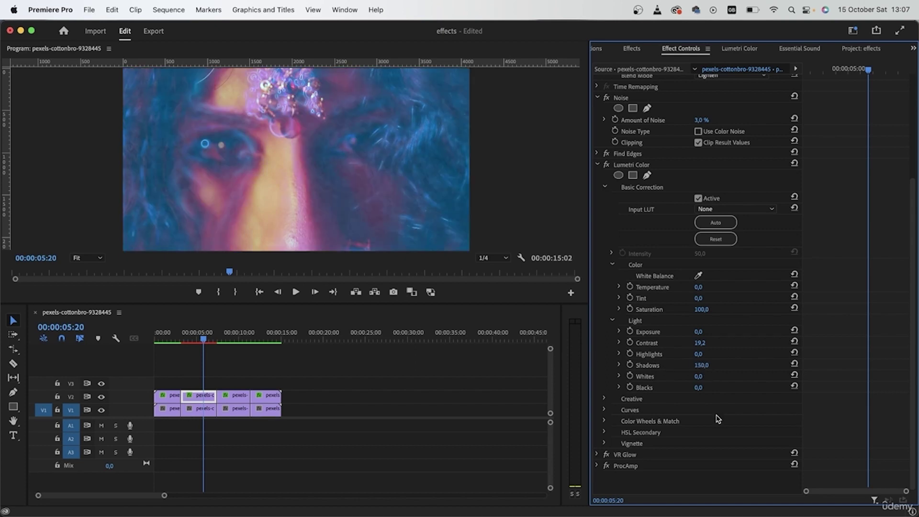